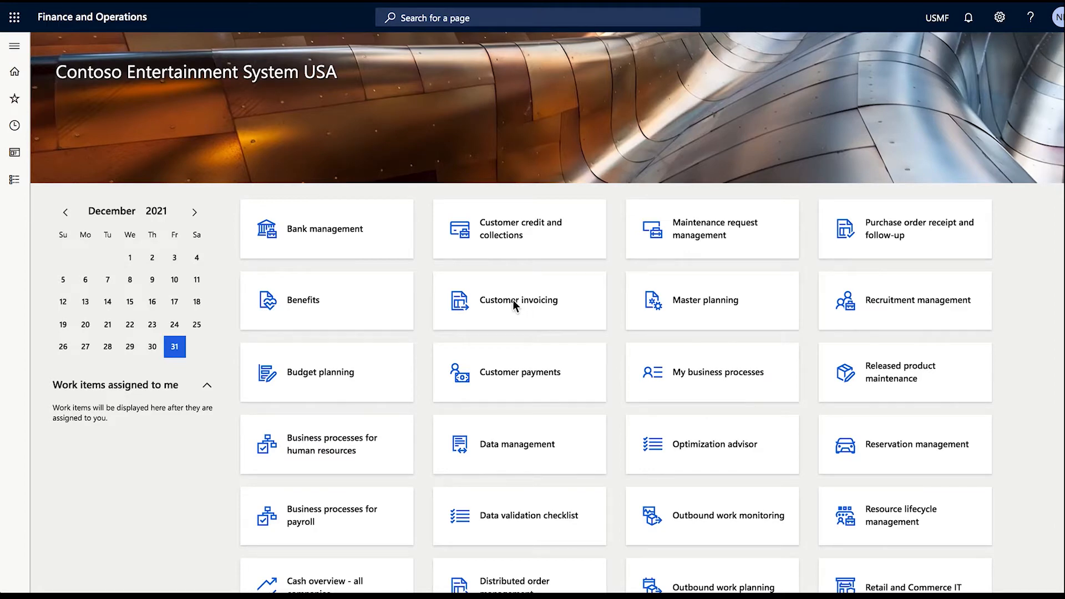
Open the list of all sales quotations in the Sales and marketing module.
{"action": "left_click", "coordinate": [17, 183]}
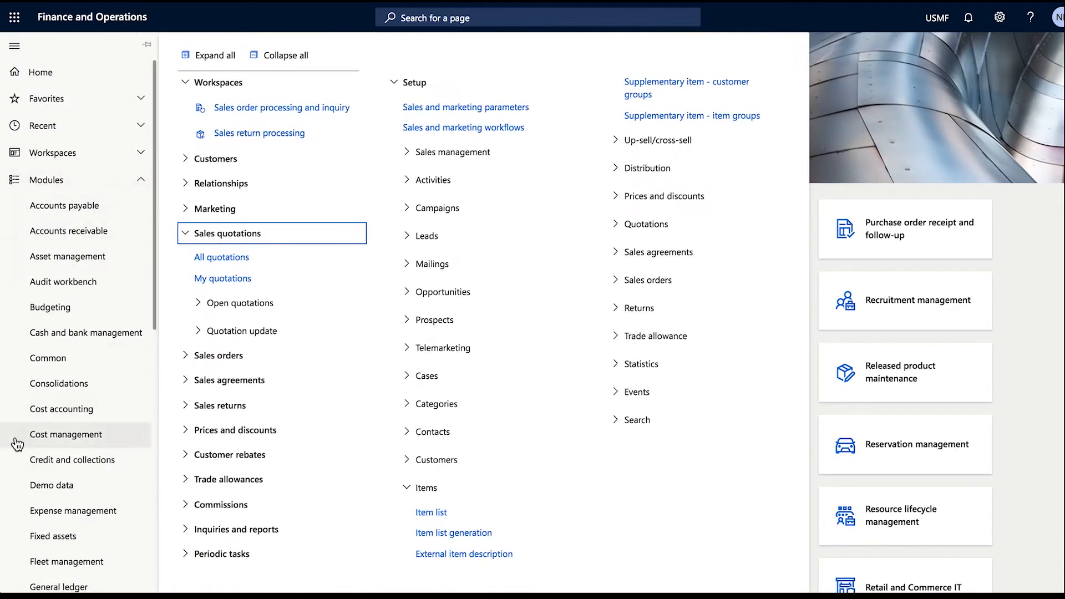
{"action": "scroll", "coordinate": [31, 494], "scroll_direction": "down", "scroll_amount": 6}
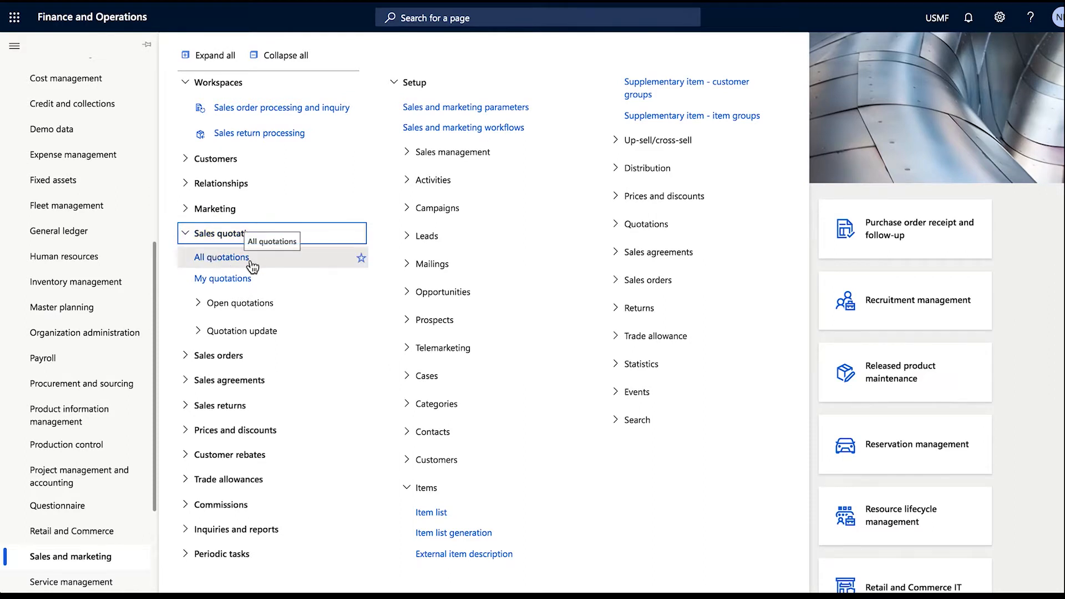
{"action": "left_click", "coordinate": [223, 258]}
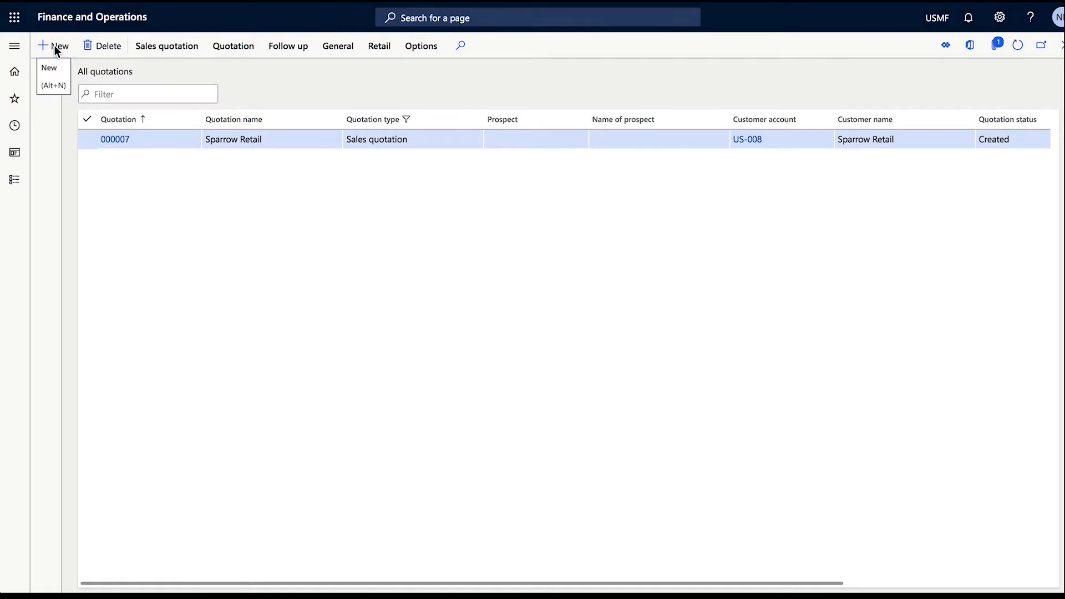
Start a new quotation and set its account type to Customer.
{"action": "left_click", "coordinate": [54, 45]}
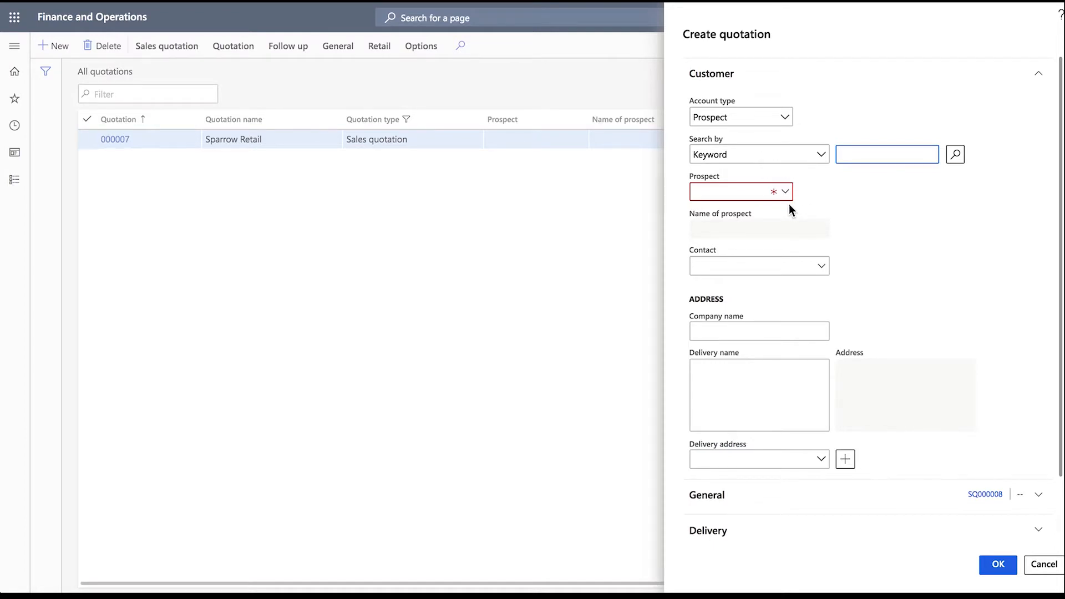
{"action": "left_click", "coordinate": [785, 117]}
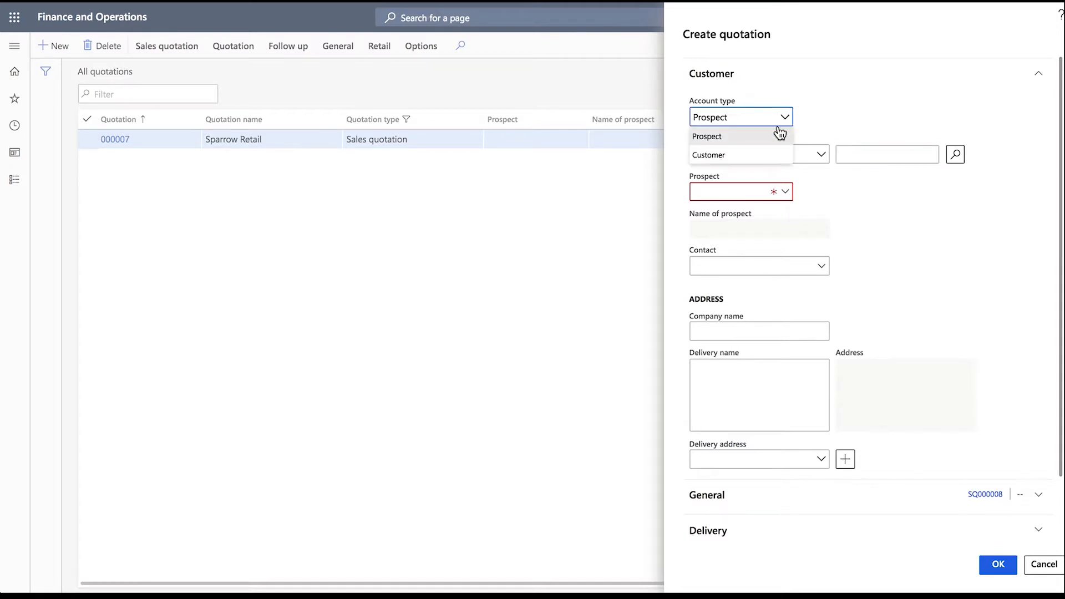
{"action": "left_click", "coordinate": [741, 156]}
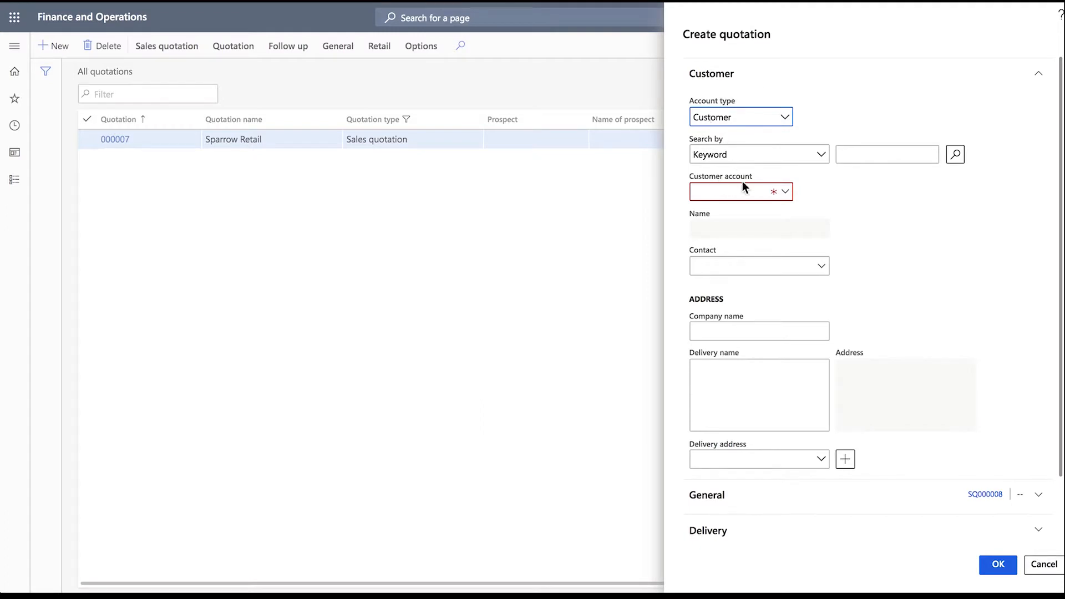
Open the customer account lookup and review its columns and the available customers.
{"action": "left_click", "coordinate": [789, 192]}
{"action": "left_click", "coordinate": [788, 192]}
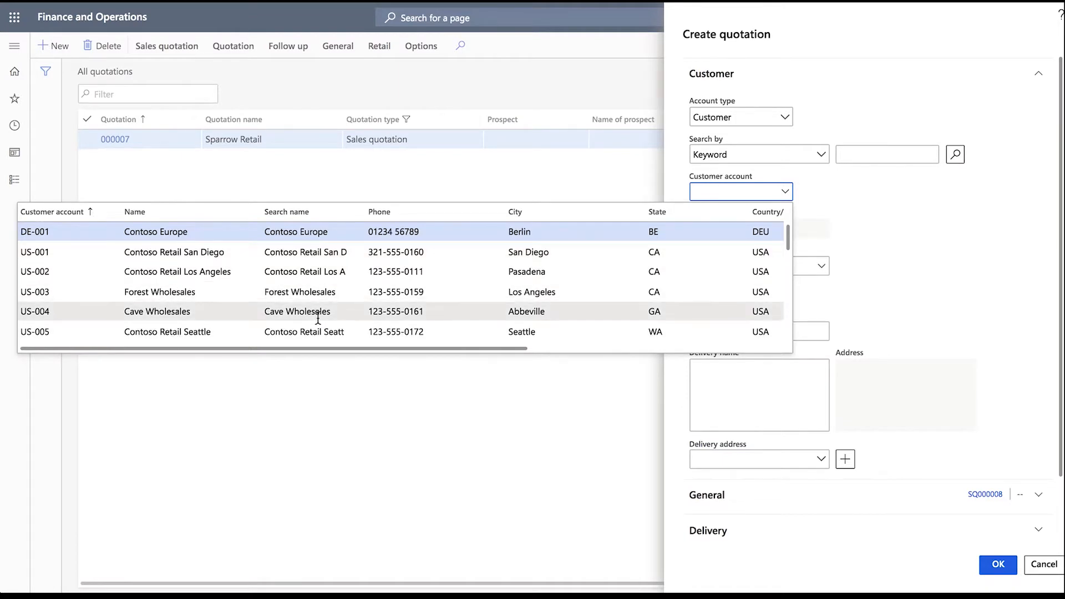
{"action": "left_click", "coordinate": [548, 349]}
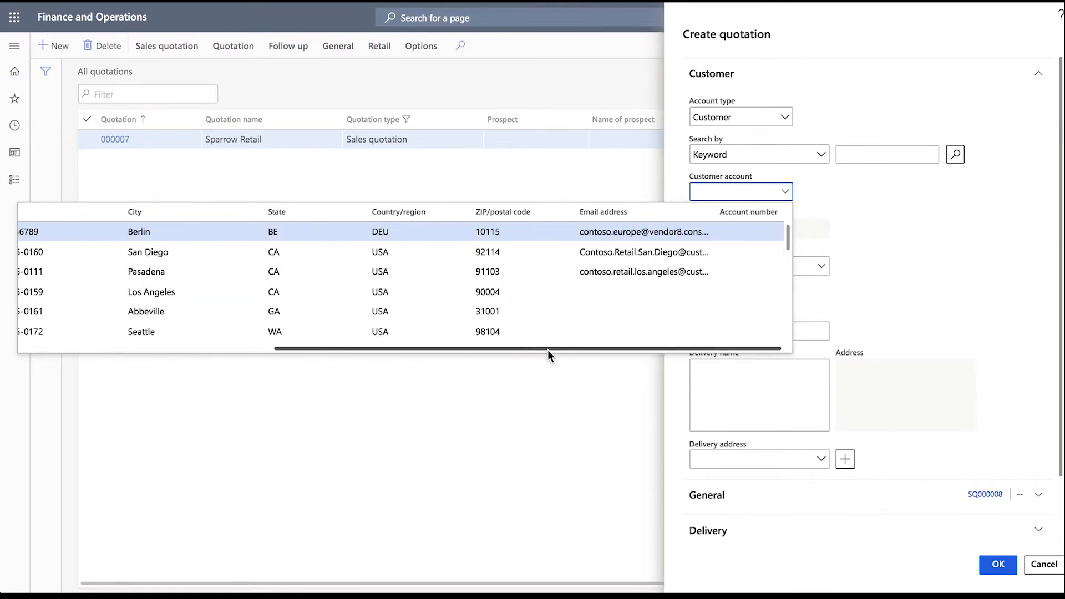
{"action": "left_click_drag", "start_coordinate": [571, 350], "coordinate": [185, 342]}
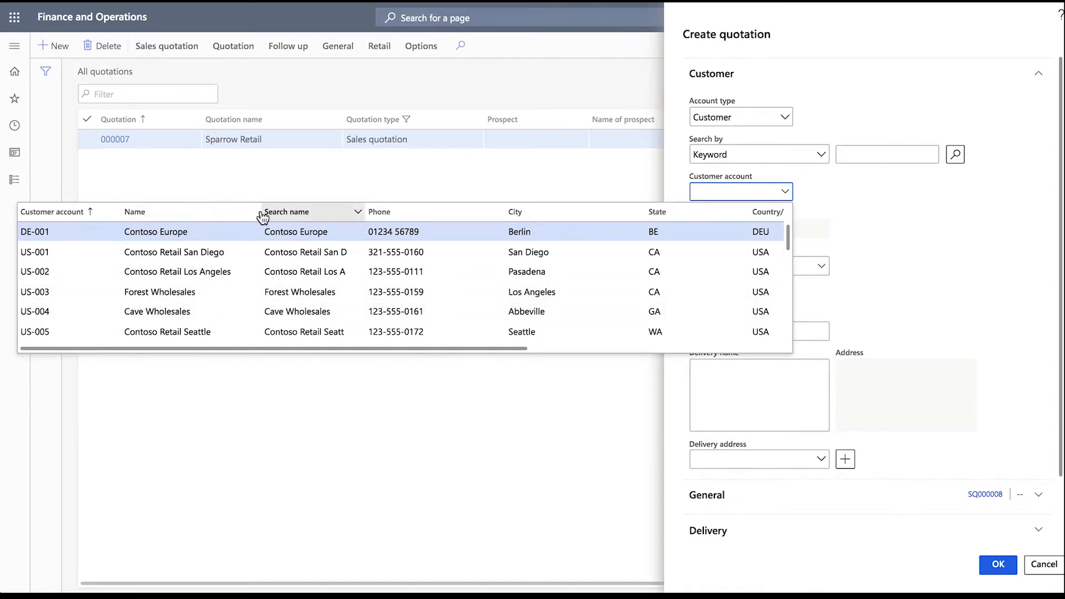
{"action": "scroll", "coordinate": [69, 307], "scroll_direction": "down", "scroll_amount": 2}
{"action": "scroll", "coordinate": [68, 307], "scroll_direction": "down", "scroll_amount": 2}
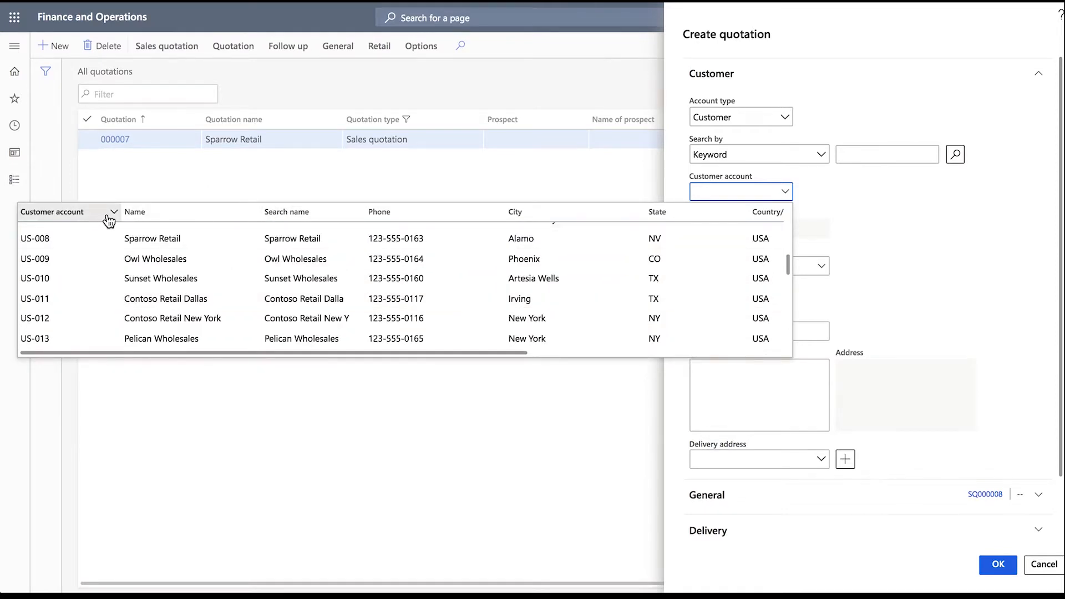
Try to filter the customer lookup to names containing "*bak*".
{"action": "left_click", "coordinate": [113, 213]}
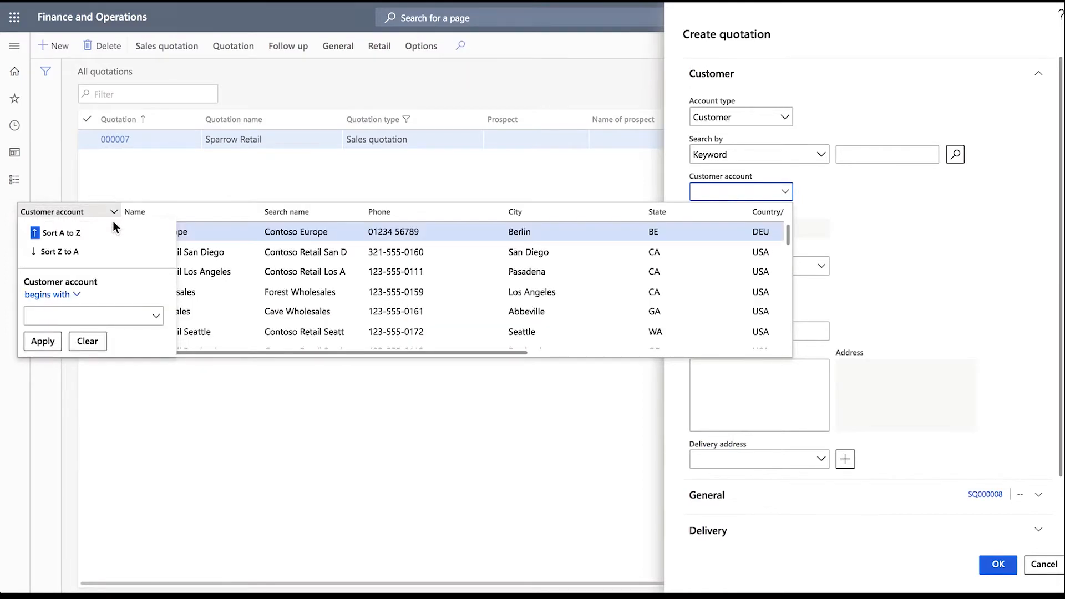
{"action": "left_click", "coordinate": [253, 214]}
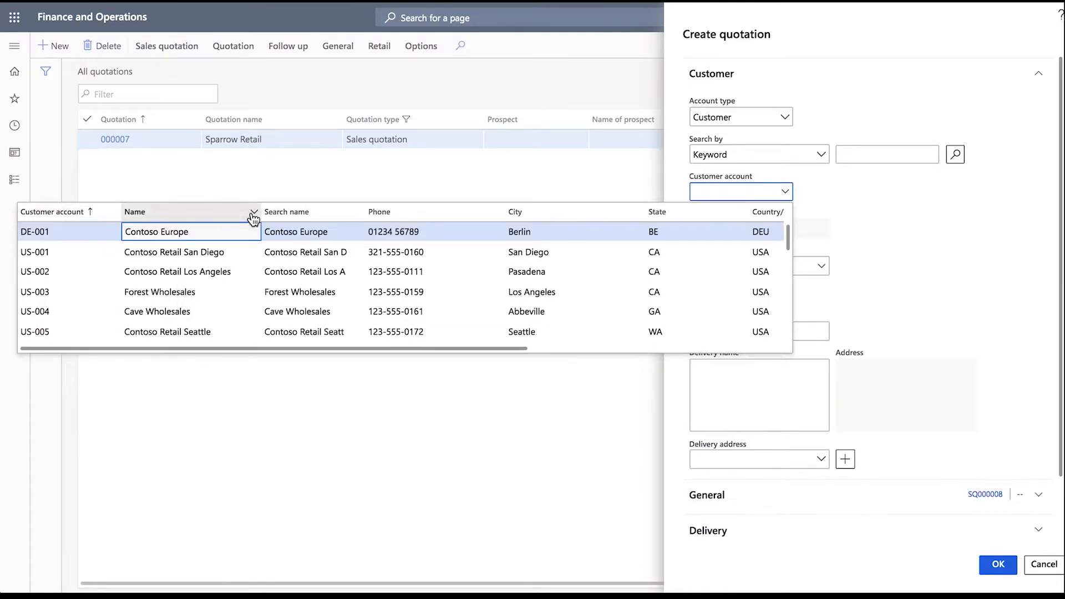
{"action": "left_click", "coordinate": [253, 213]}
{"action": "type", "text": "*"}
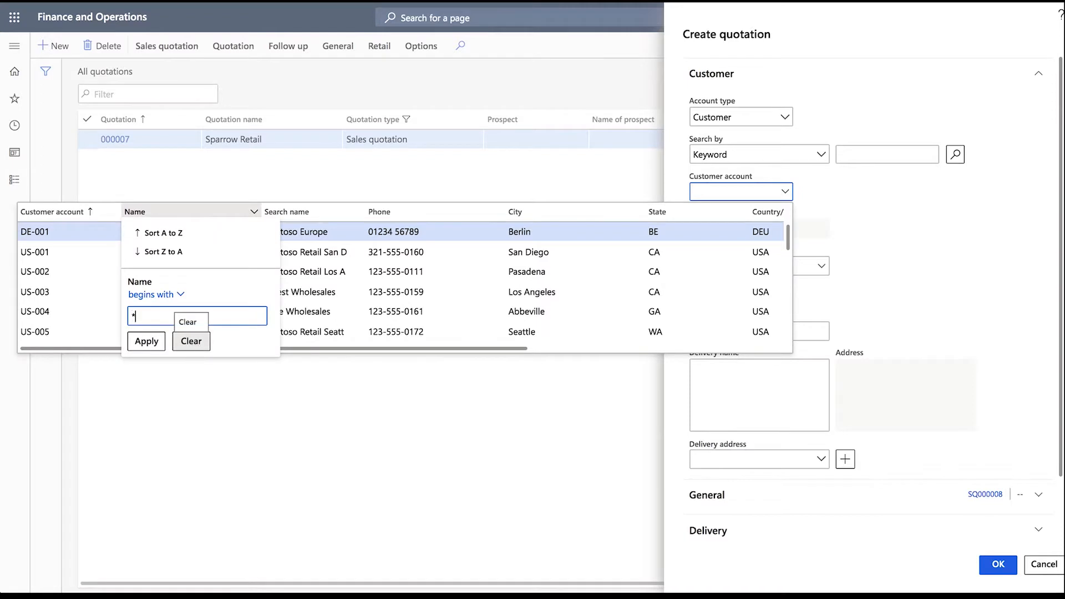
{"action": "type", "text": "bak*"}
{"action": "left_click", "coordinate": [160, 298]}
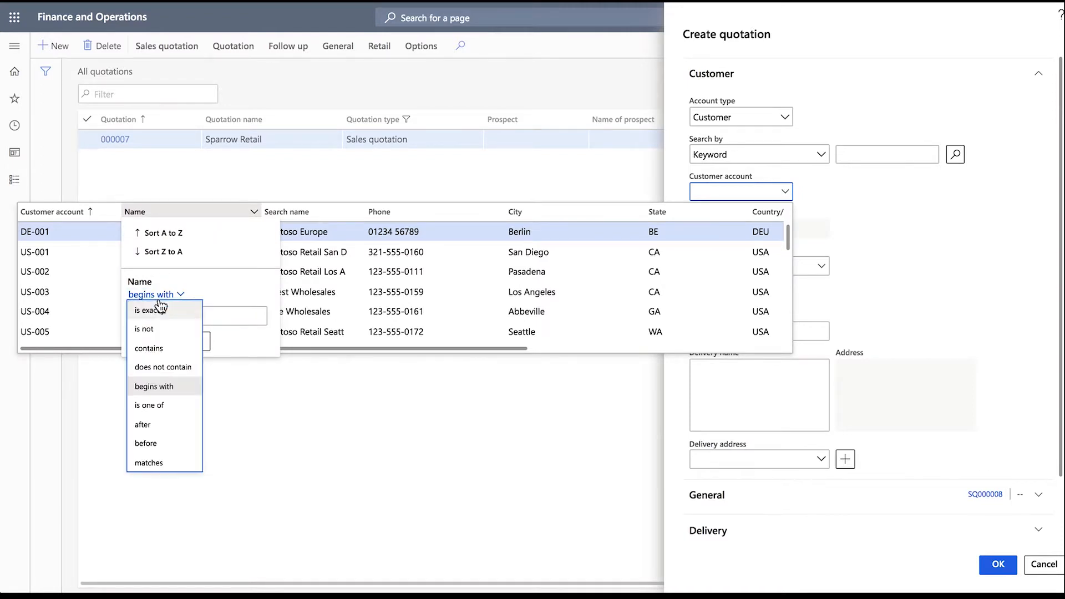
{"action": "left_click", "coordinate": [172, 351]}
{"action": "left_click", "coordinate": [157, 341]}
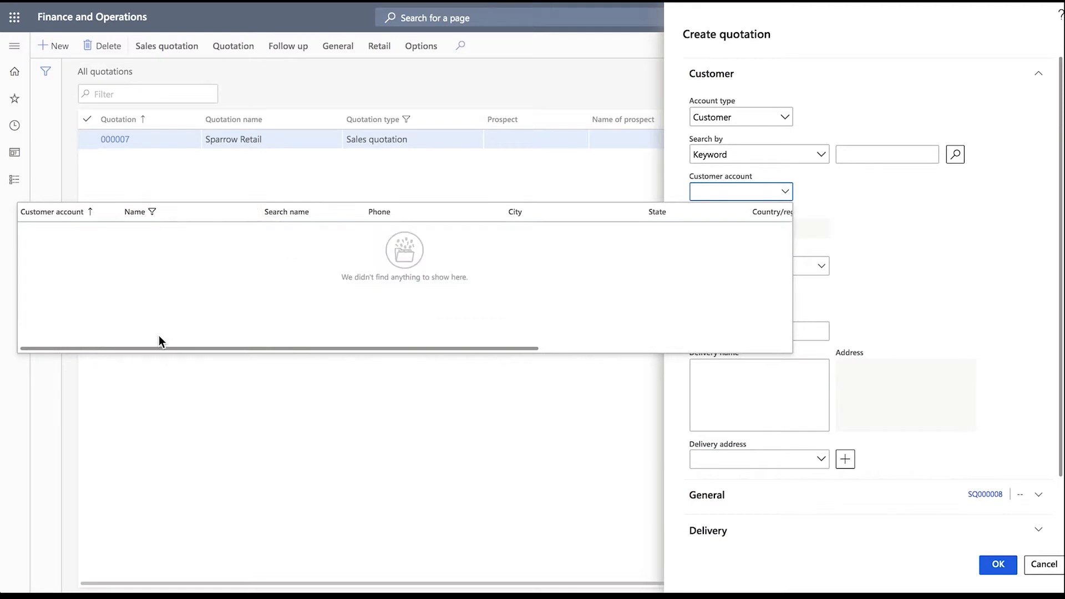
Change the name filter's operator to matches for "*bak*" and apply it.
{"action": "left_click", "coordinate": [202, 211]}
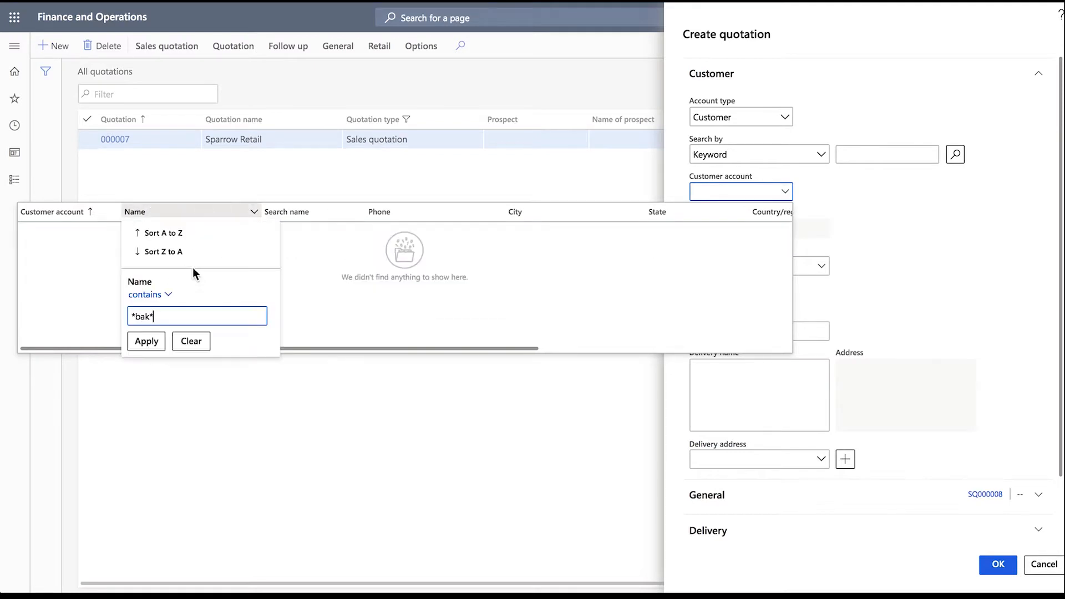
{"action": "left_click", "coordinate": [155, 294]}
{"action": "left_click", "coordinate": [148, 462]}
{"action": "left_click", "coordinate": [146, 341]}
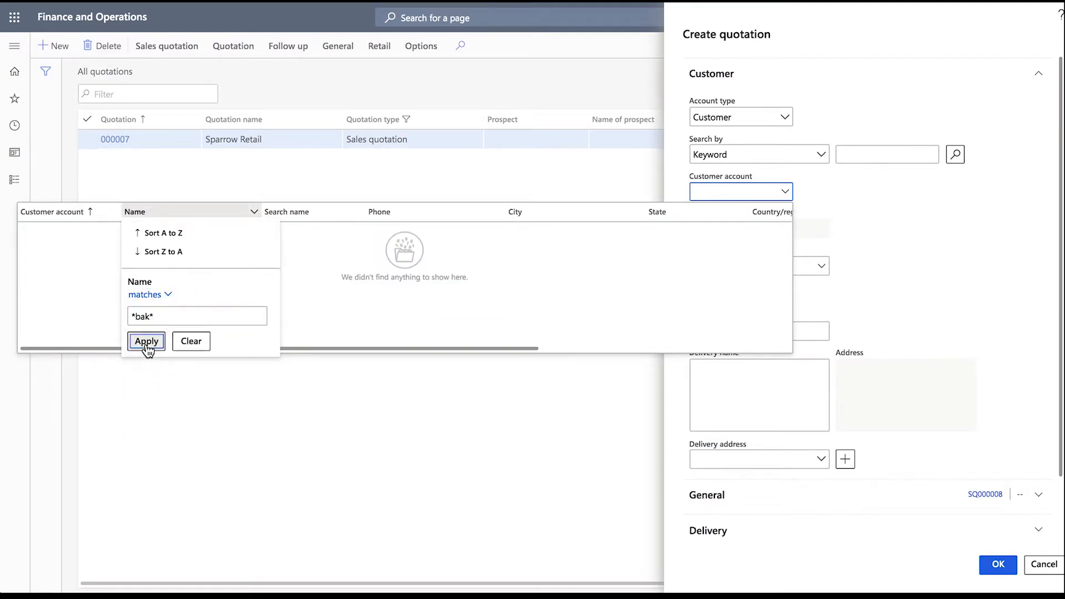
Clear the name filter and select Sunflower Wholesales as the quotation's customer.
{"action": "left_click", "coordinate": [178, 209]}
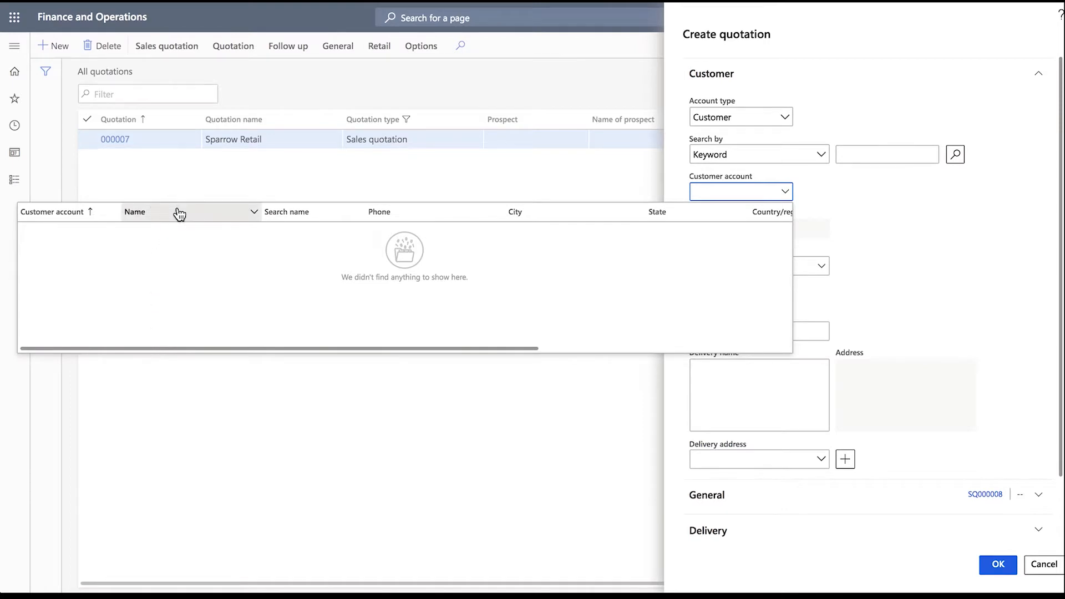
{"action": "left_click", "coordinate": [190, 341]}
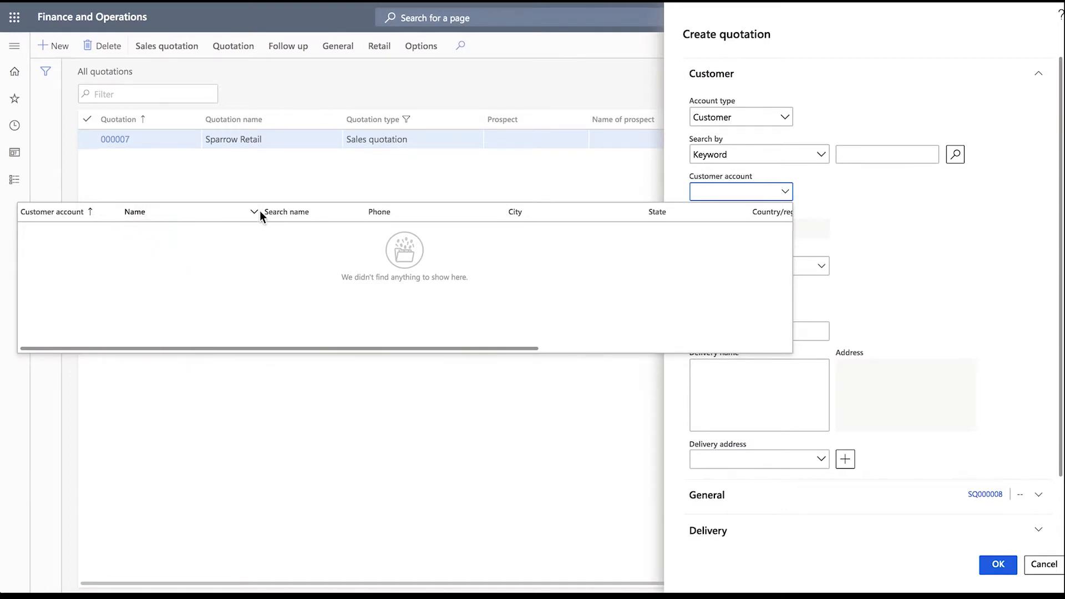
{"action": "scroll", "coordinate": [231, 293], "scroll_direction": "down", "scroll_amount": 5}
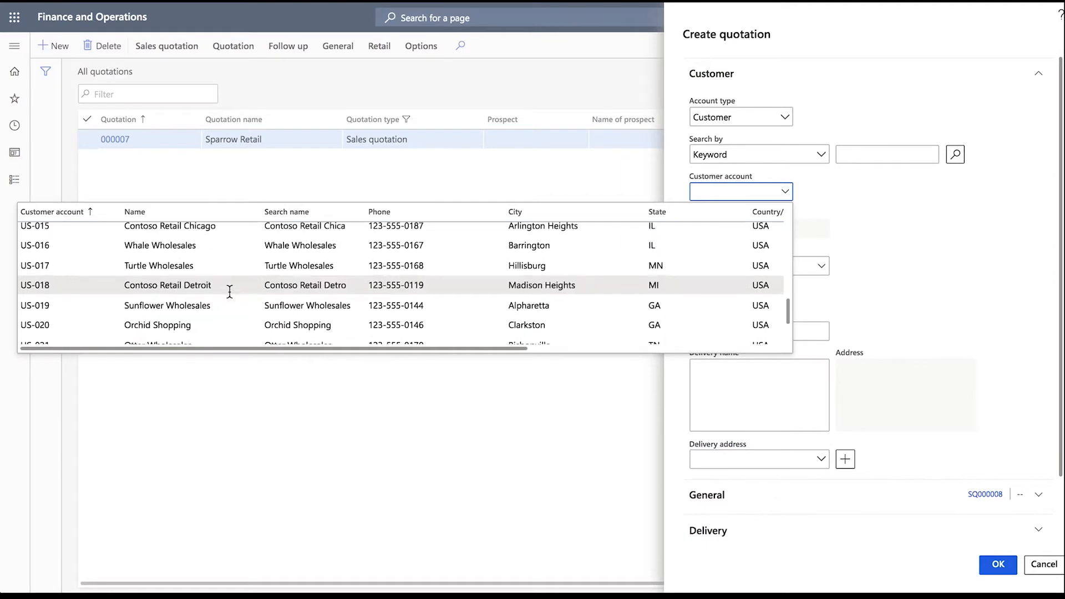
{"action": "left_click", "coordinate": [233, 306]}
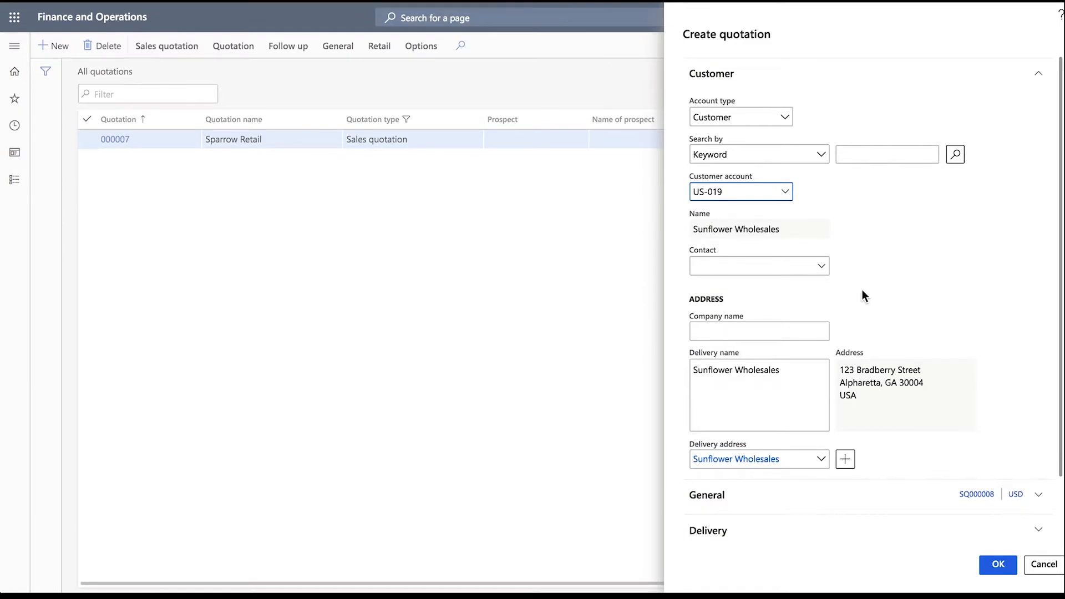
Check the contact lookup for the selected customer and leave it without choosing a contact.
{"action": "left_click", "coordinate": [826, 267]}
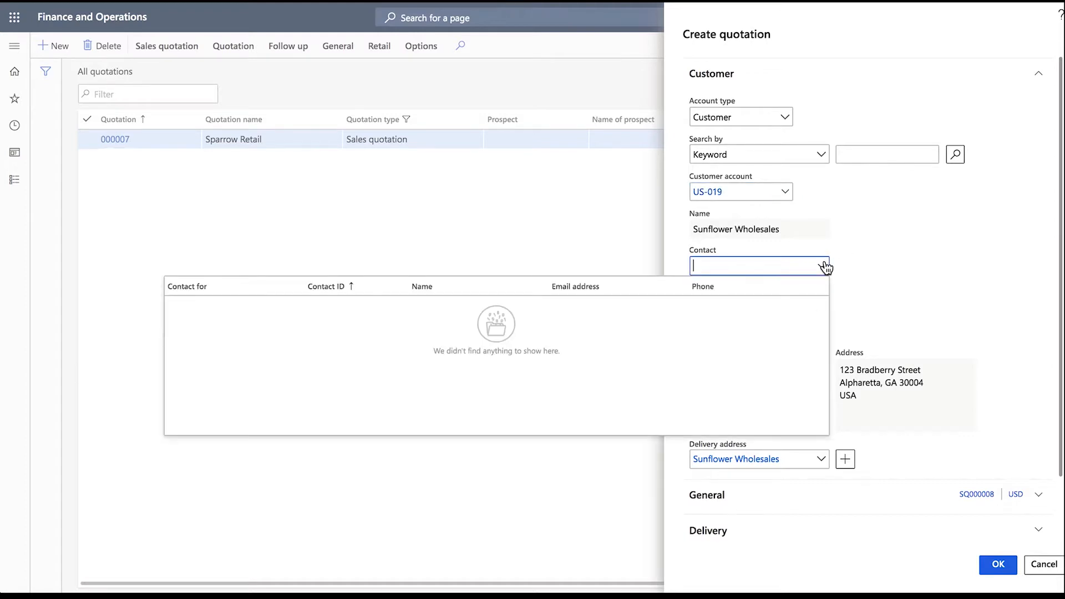
{"action": "left_click", "coordinate": [867, 264]}
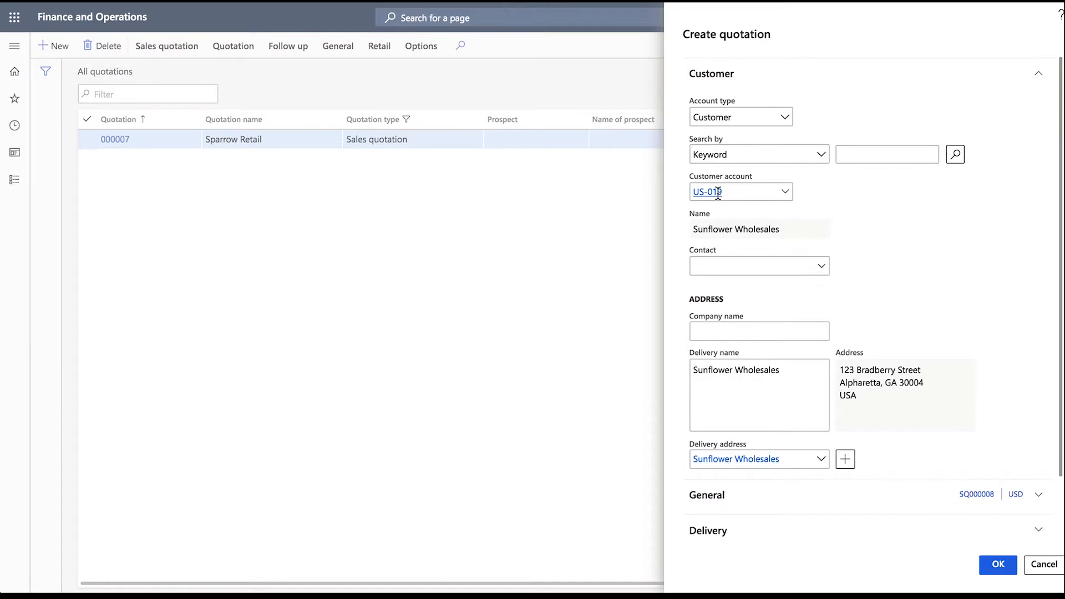
{"action": "left_click", "coordinate": [821, 269]}
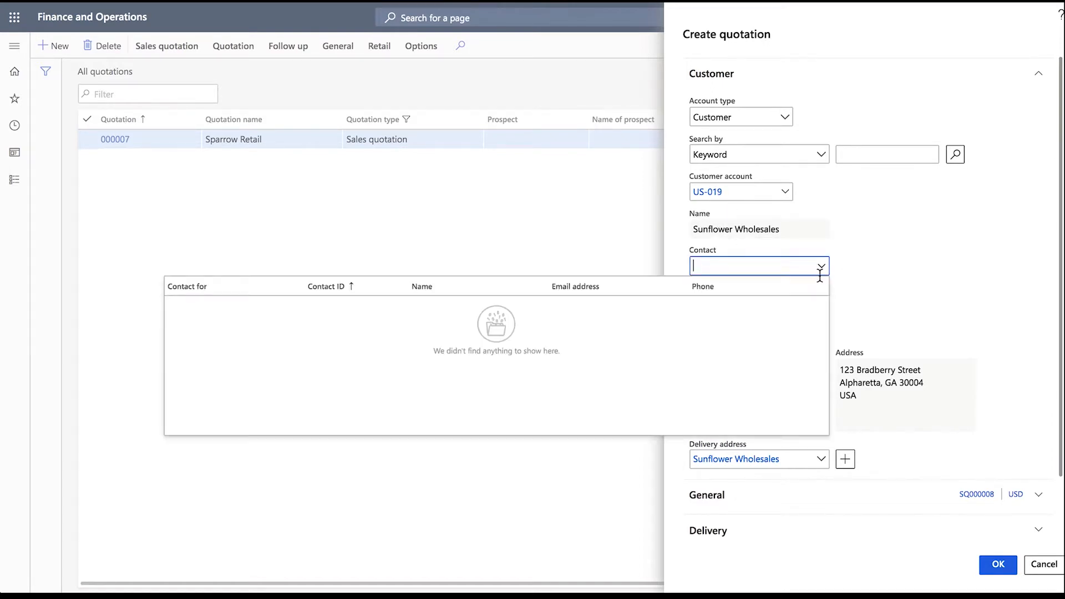
{"action": "left_click", "coordinate": [843, 267]}
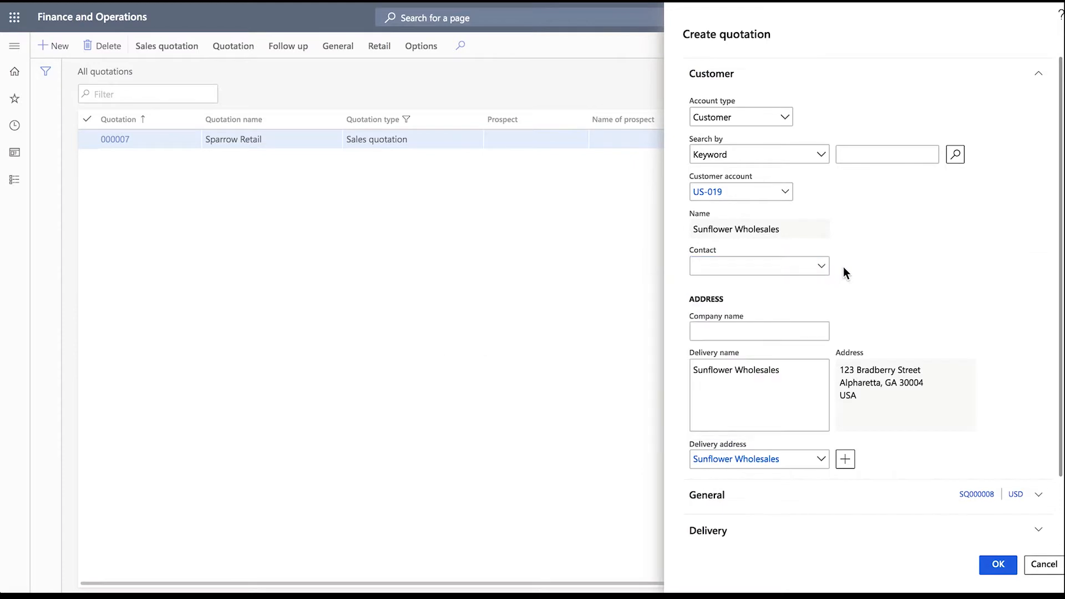
Create the Sunflower Wholesales quotation with its default delivery address and remaining default details.
{"action": "scroll", "coordinate": [835, 311], "scroll_direction": "down", "scroll_amount": 1}
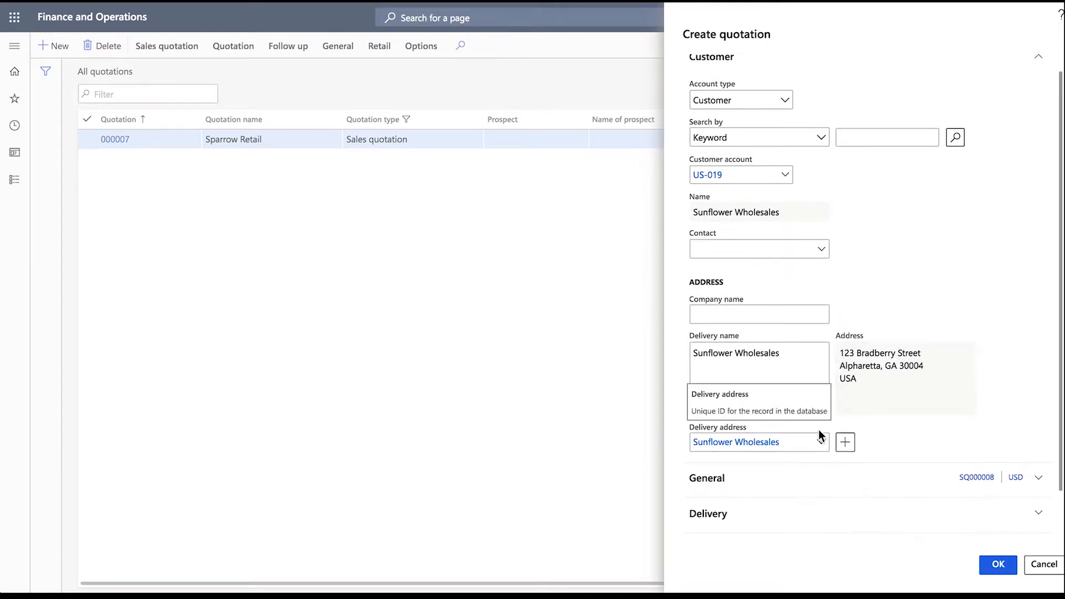
{"action": "scroll", "coordinate": [819, 434], "scroll_direction": "down", "scroll_amount": 3}
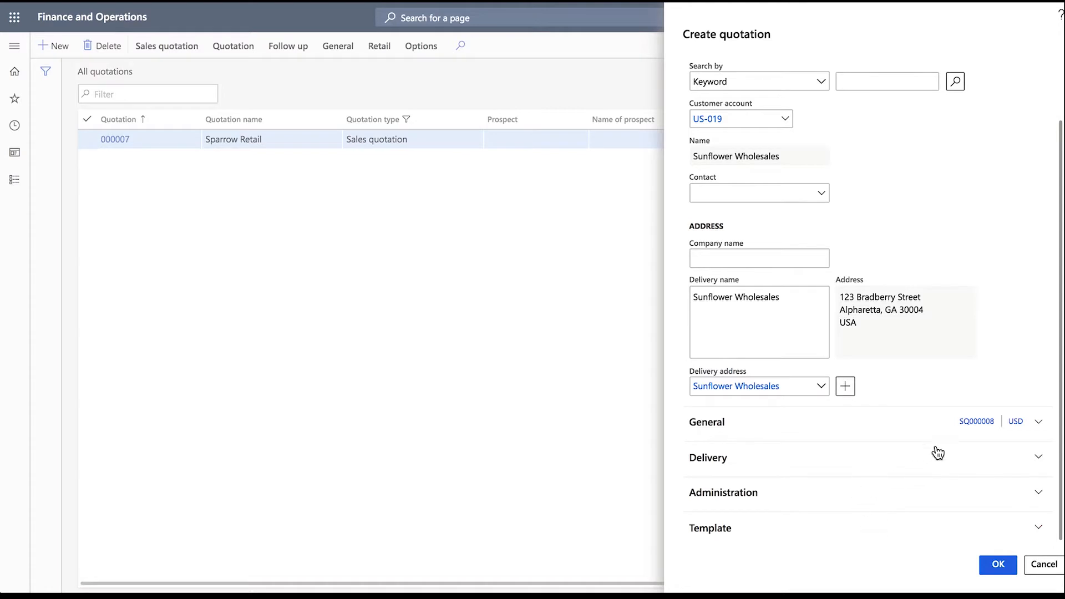
{"action": "left_click", "coordinate": [1001, 563]}
{"action": "left_click", "coordinate": [1000, 564]}
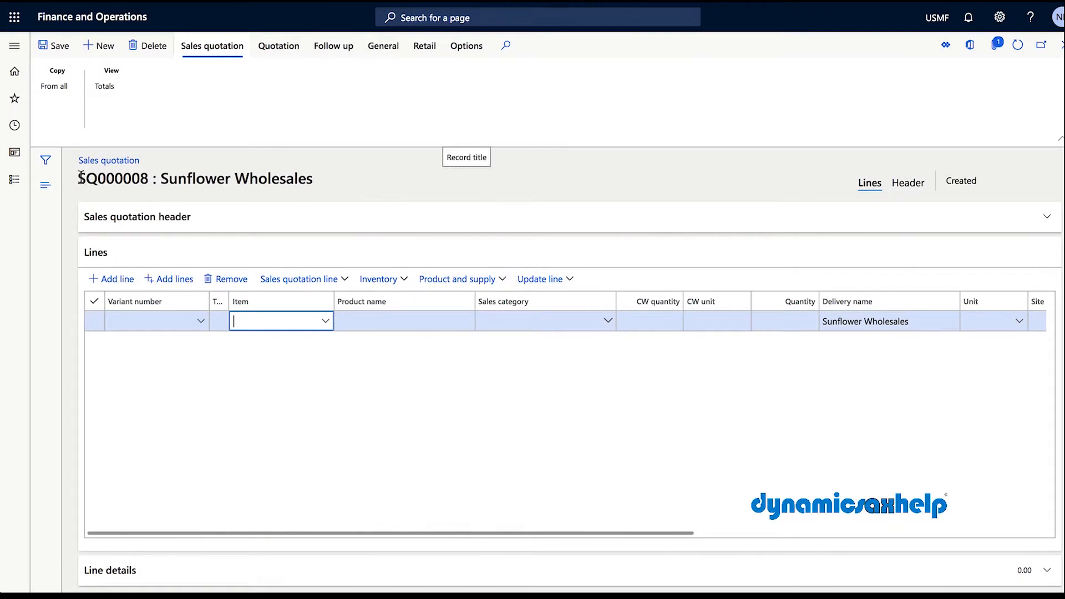
Examine the quotation's header summary in the lines view and the general details in the full header view.
{"action": "left_click_drag", "start_coordinate": [78, 183], "coordinate": [156, 179]}
{"action": "left_click", "coordinate": [1047, 217]}
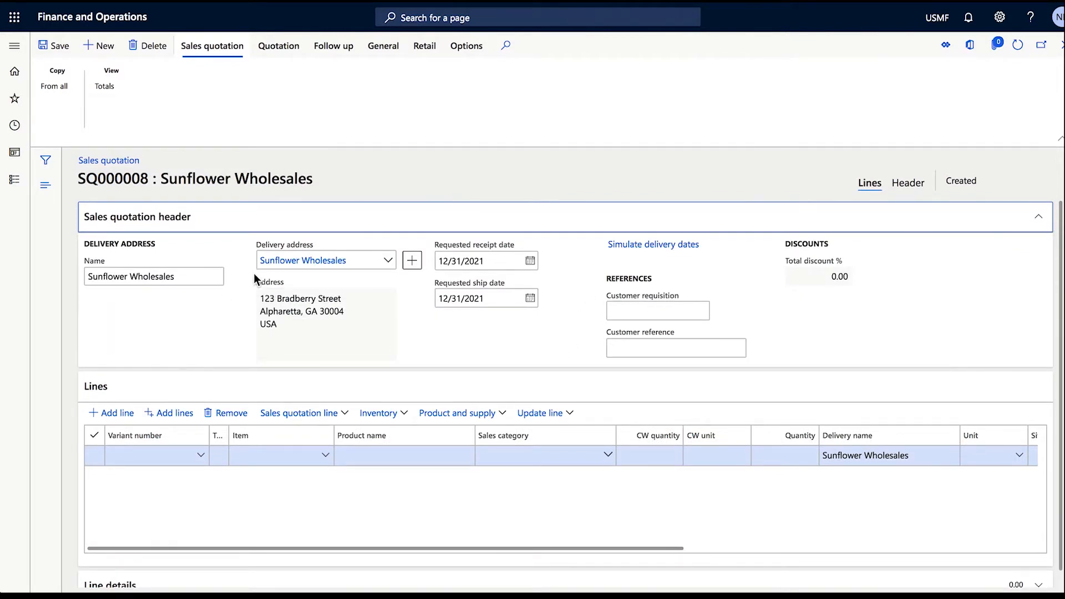
{"action": "left_click", "coordinate": [911, 187]}
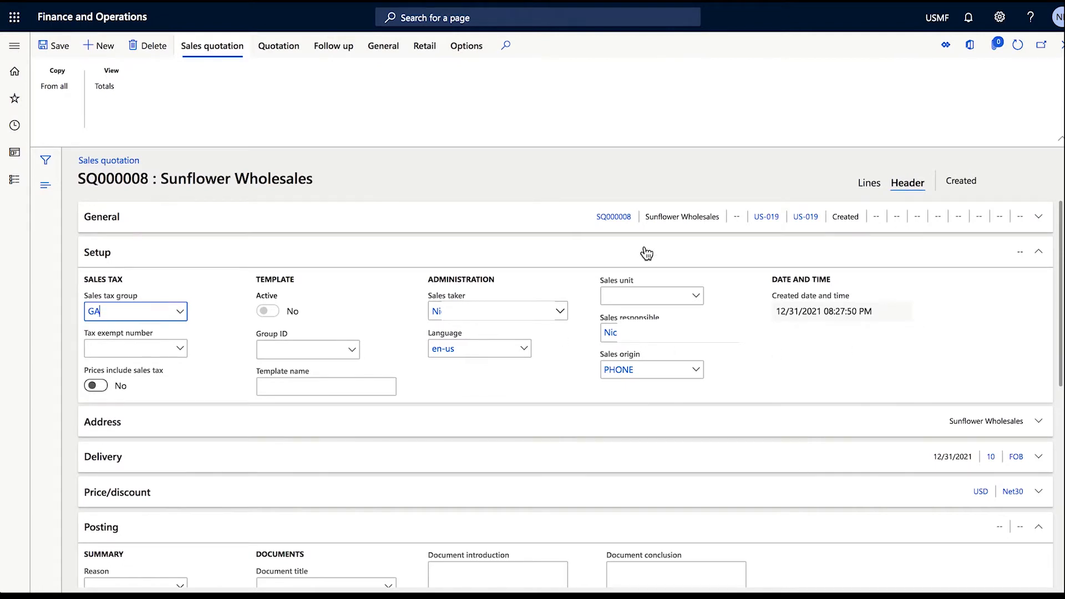
{"action": "left_click", "coordinate": [1040, 216]}
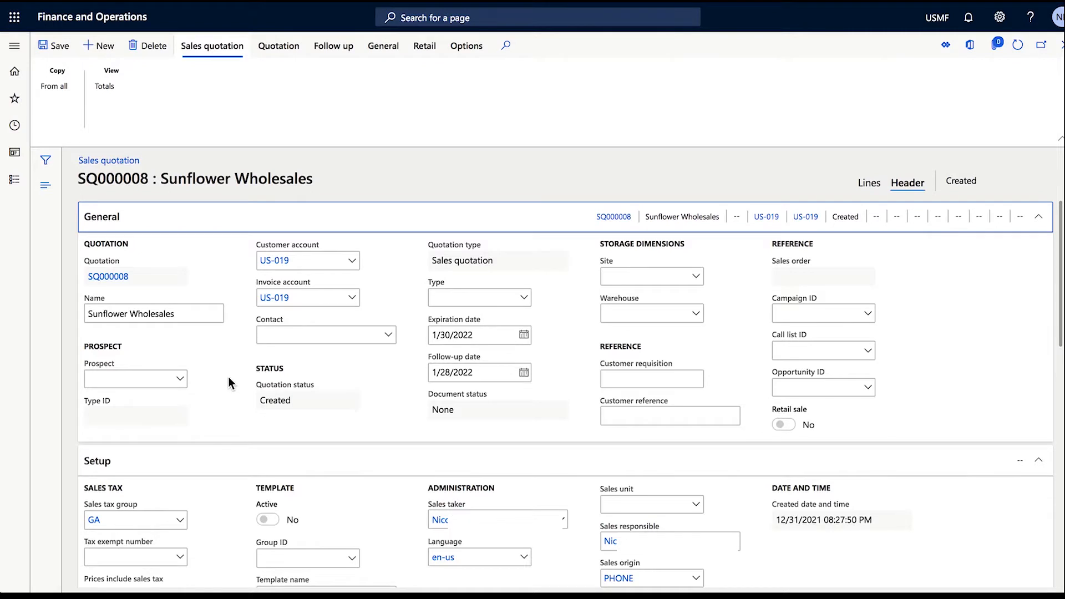
Set the quotation's warehouse to 24, Site 2 - Warehouse Management.
{"action": "left_click", "coordinate": [696, 314]}
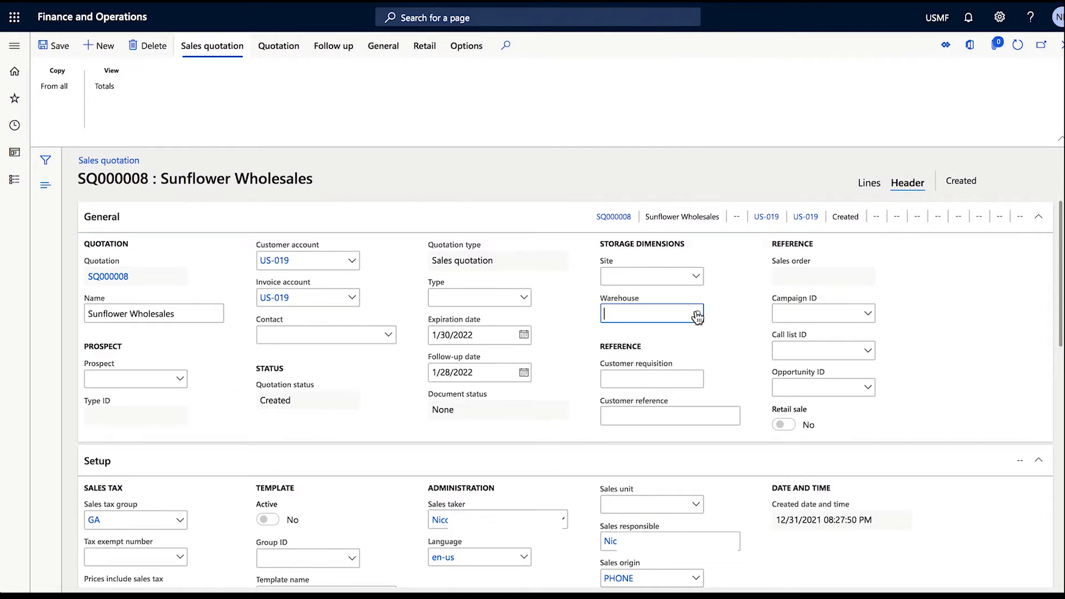
{"action": "left_click", "coordinate": [696, 314]}
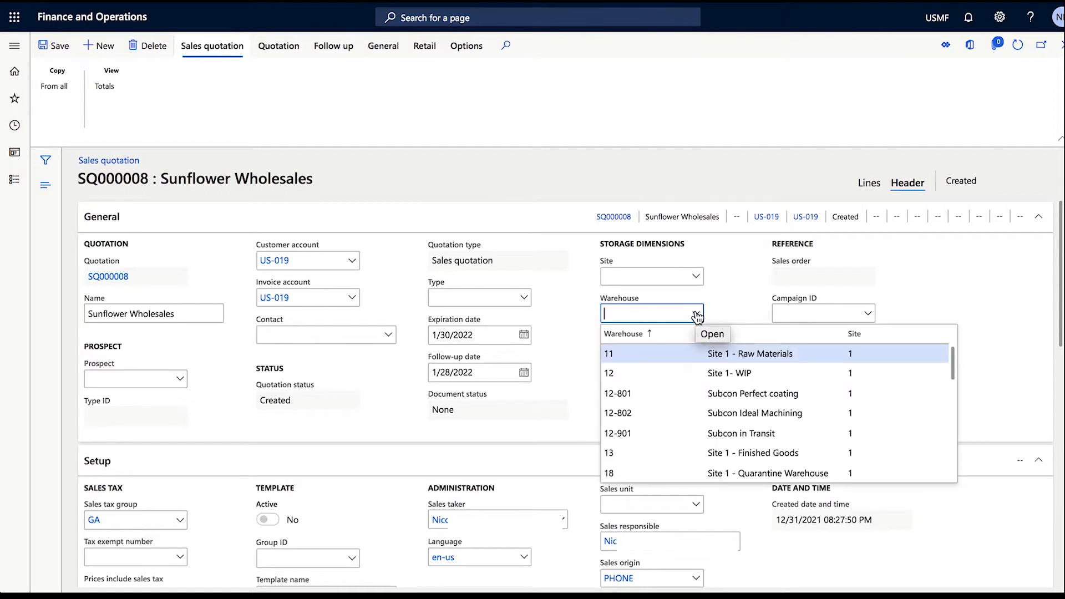
{"action": "scroll", "coordinate": [690, 382], "scroll_direction": "down", "scroll_amount": 5}
{"action": "scroll", "coordinate": [690, 382], "scroll_direction": "down", "scroll_amount": 2}
{"action": "scroll", "coordinate": [690, 381], "scroll_direction": "up", "scroll_amount": 4}
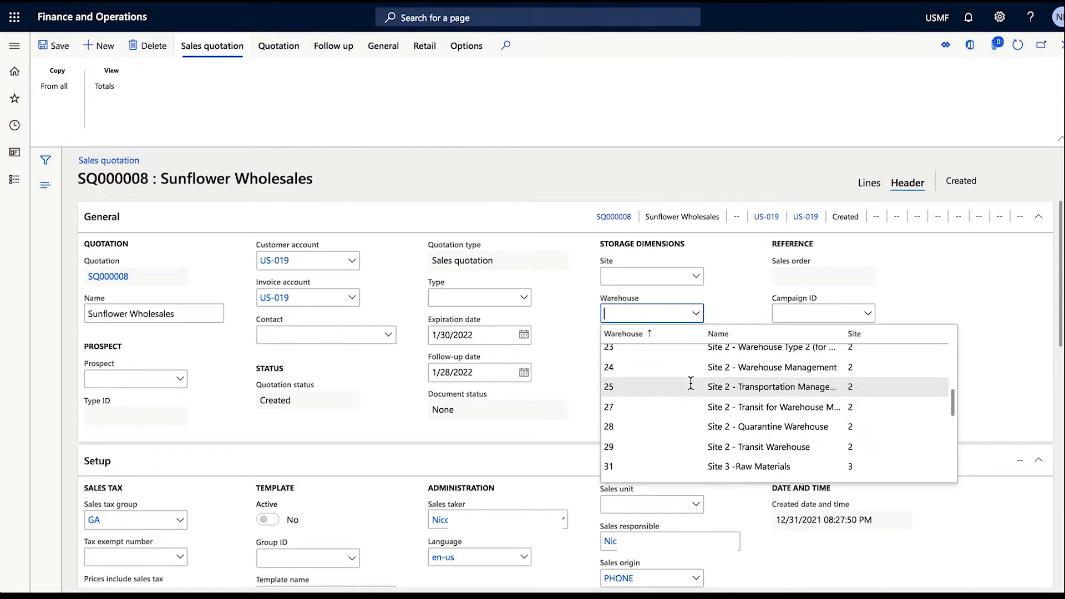
{"action": "left_click", "coordinate": [651, 367]}
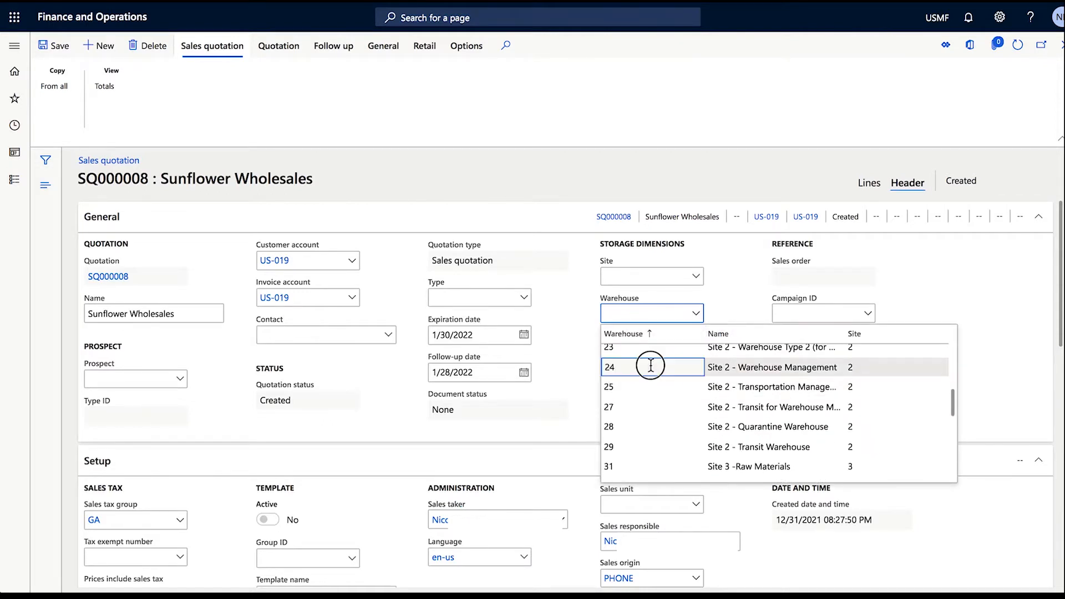
Choose warehouse 24 from the warehouse lookup and collapse the General section of the quotation header.
{"action": "left_click", "coordinate": [612, 365]}
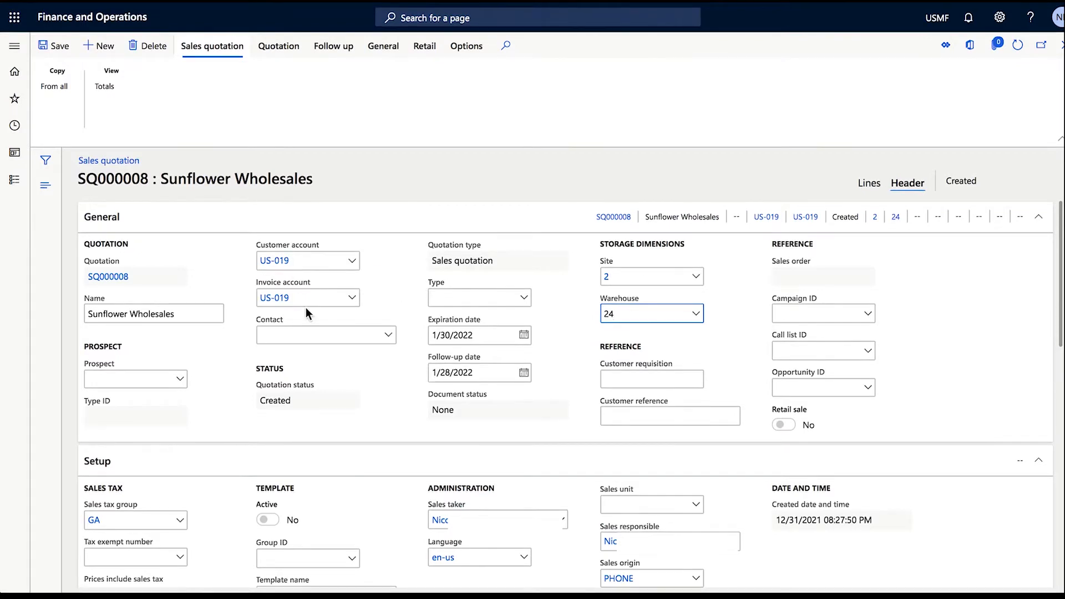
{"action": "mouse_move", "coordinate": [305, 304]}
{"action": "left_click", "coordinate": [1038, 217]}
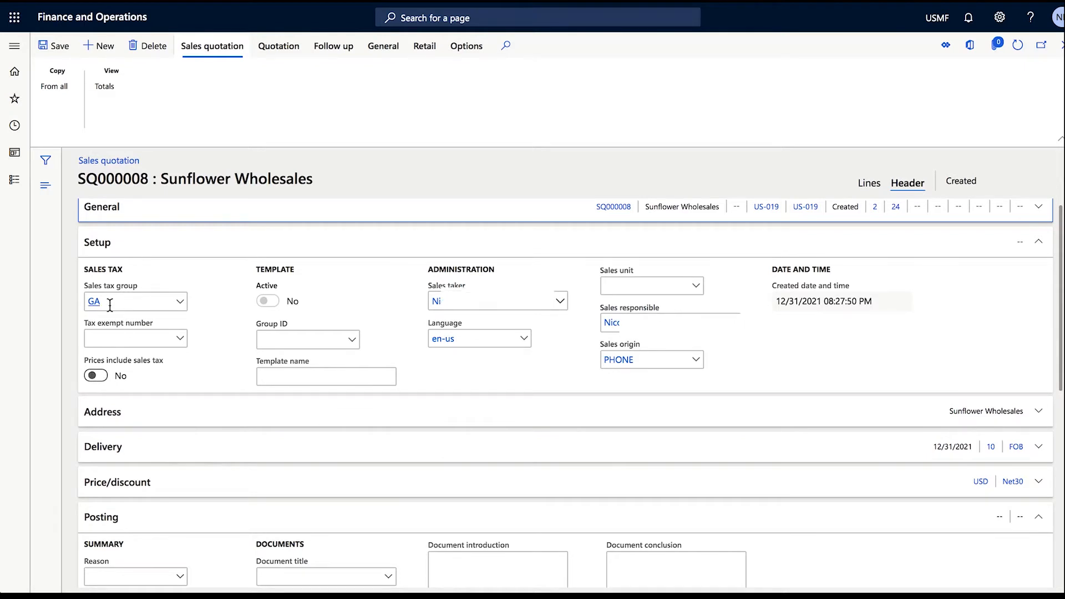
Review the header's Setup section, including the sales tax settings and the available sales origin options, without changing the origin.
{"action": "mouse_move", "coordinate": [110, 305]}
{"action": "mouse_move", "coordinate": [96, 323]}
{"action": "scroll", "coordinate": [531, 352], "scroll_direction": "down", "scroll_amount": 1}
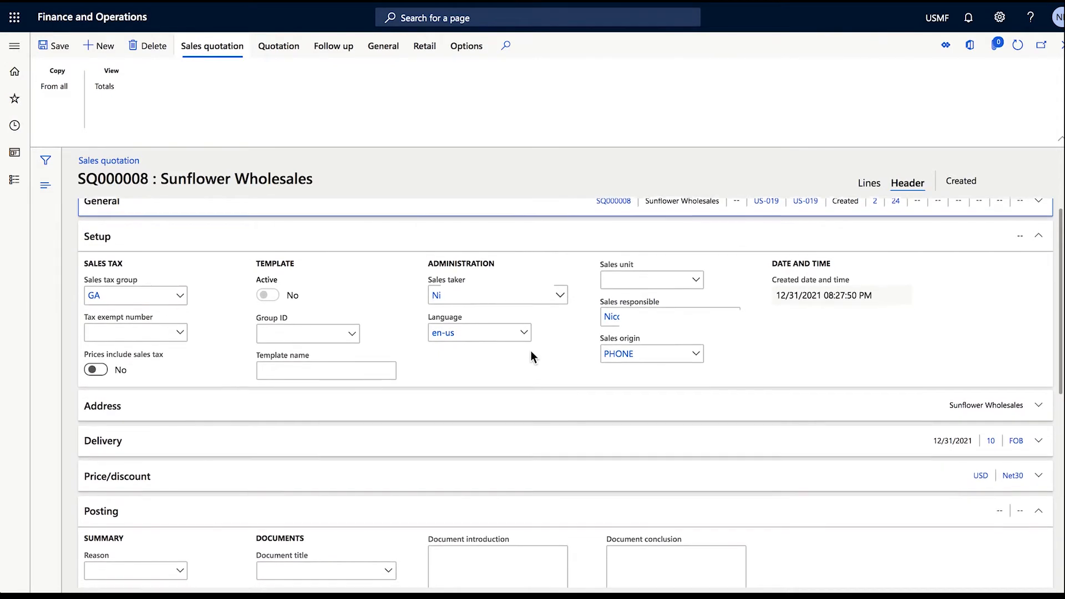
{"action": "scroll", "coordinate": [530, 351], "scroll_direction": "down", "scroll_amount": 1}
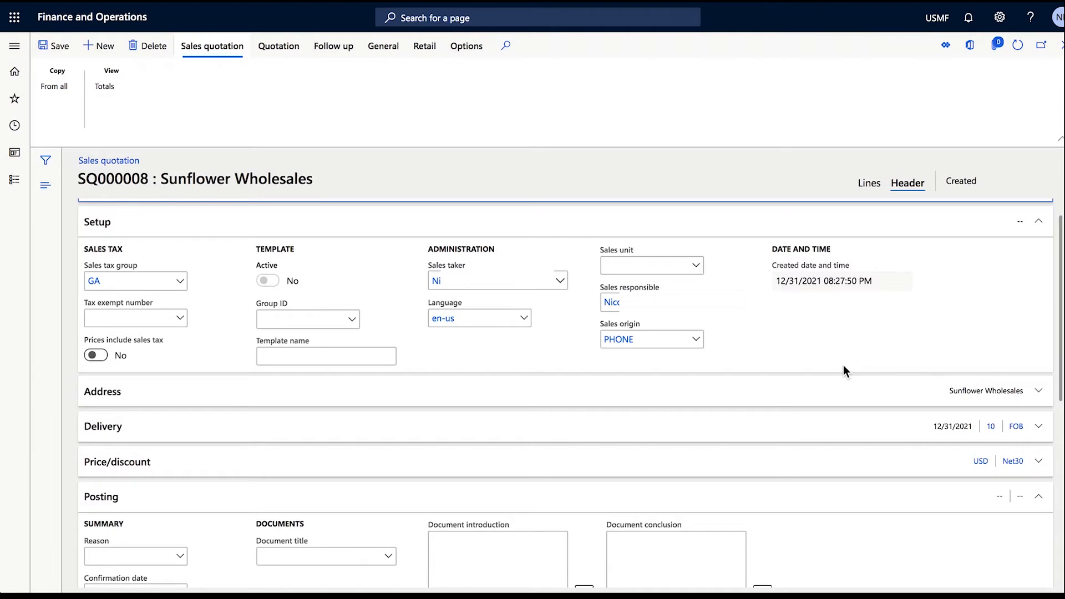
{"action": "left_click", "coordinate": [697, 340]}
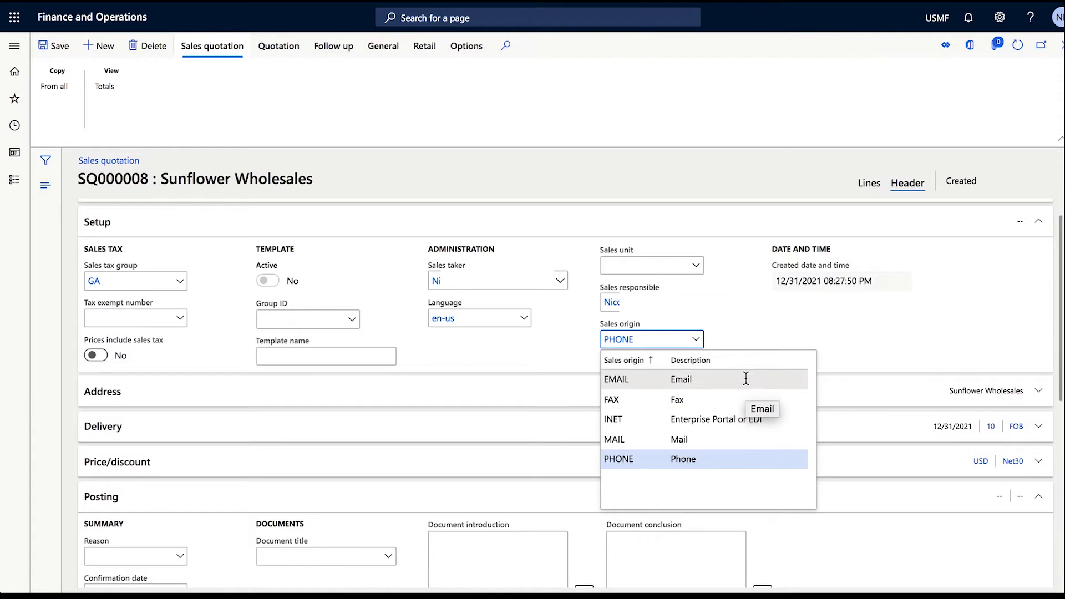
{"action": "left_click", "coordinate": [719, 334]}
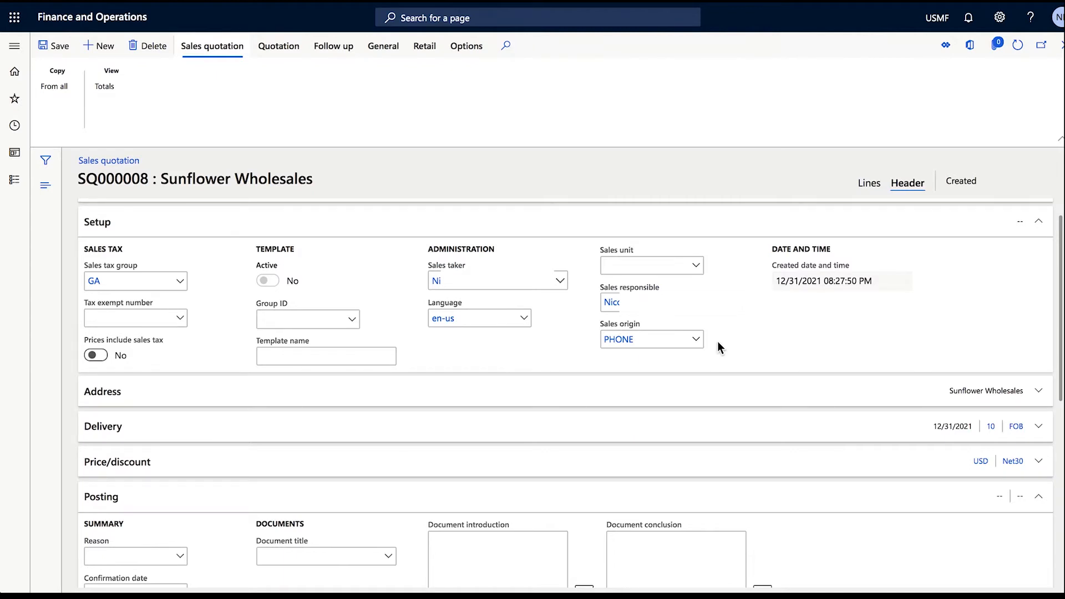
{"action": "left_click", "coordinate": [697, 339]}
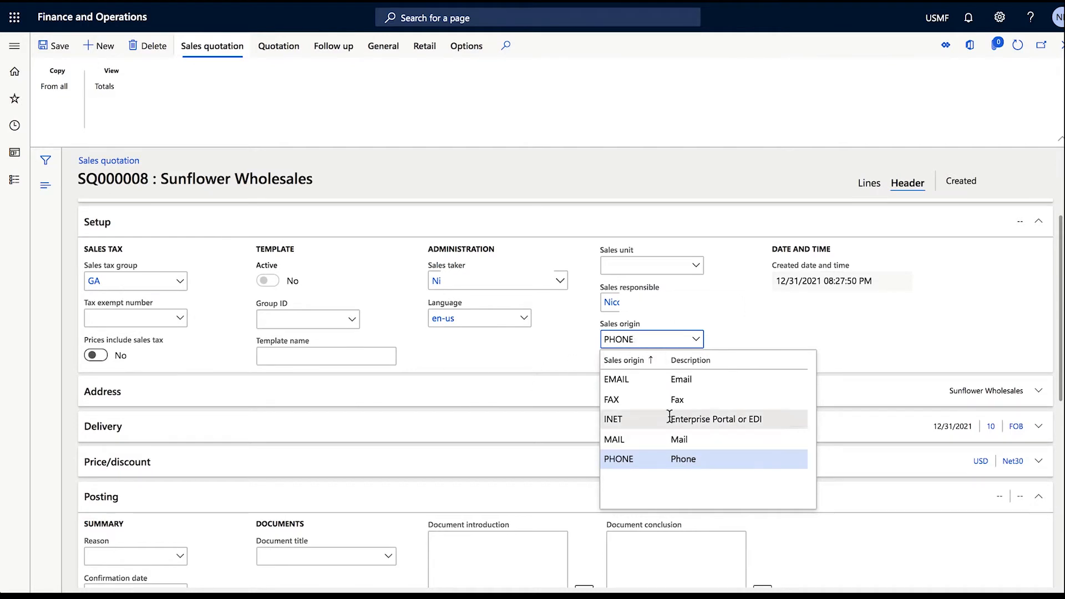
{"action": "left_click", "coordinate": [755, 333]}
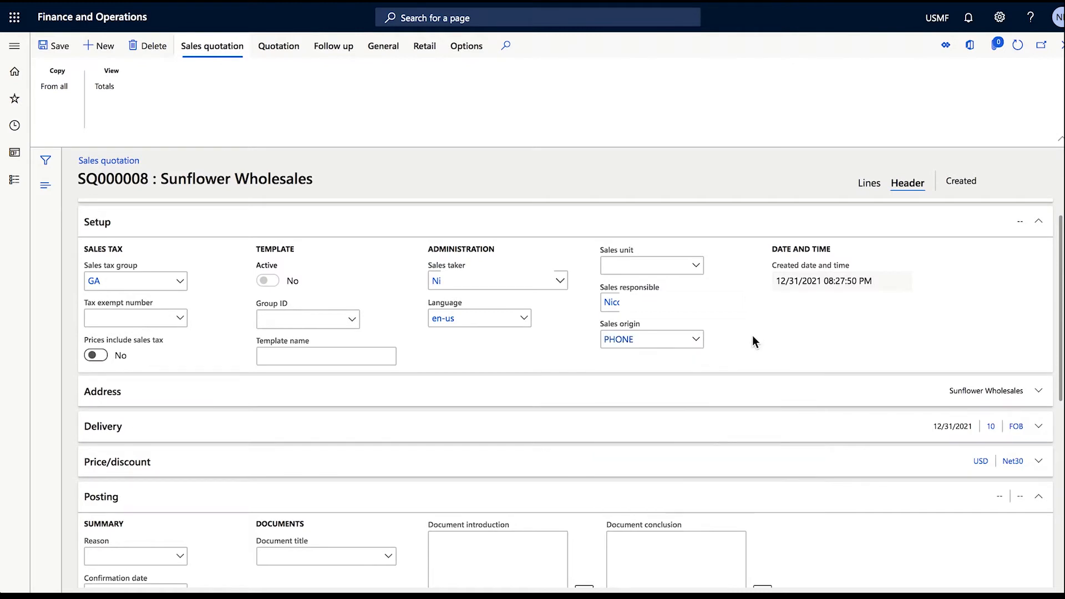
Collapse the Setup section and review the quotation's delivery address in the Address section.
{"action": "left_click", "coordinate": [1039, 221]}
{"action": "left_click", "coordinate": [1040, 257]}
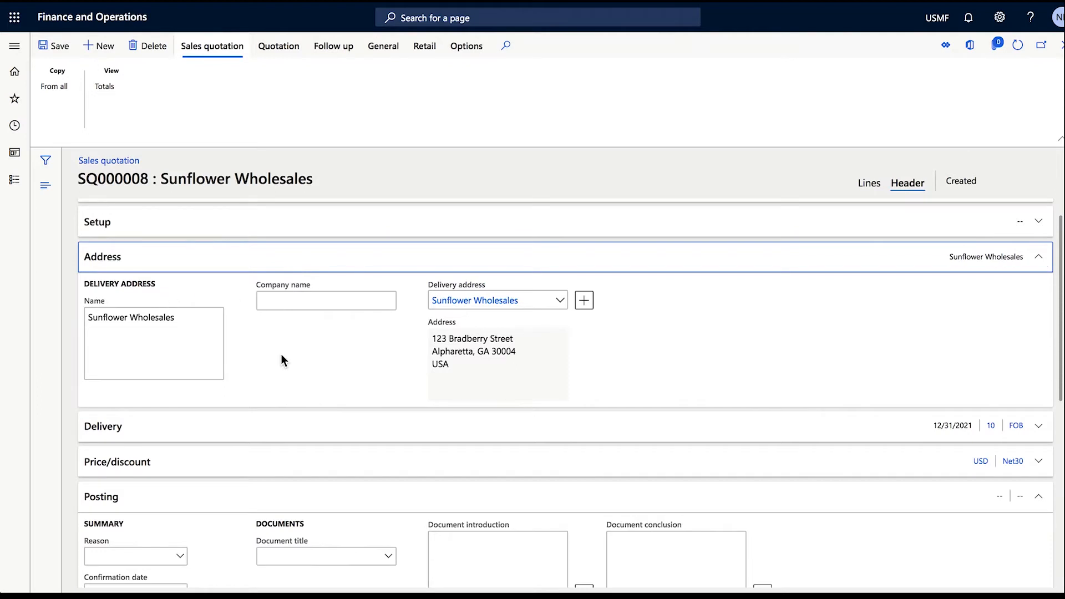
{"action": "left_click", "coordinate": [626, 352]}
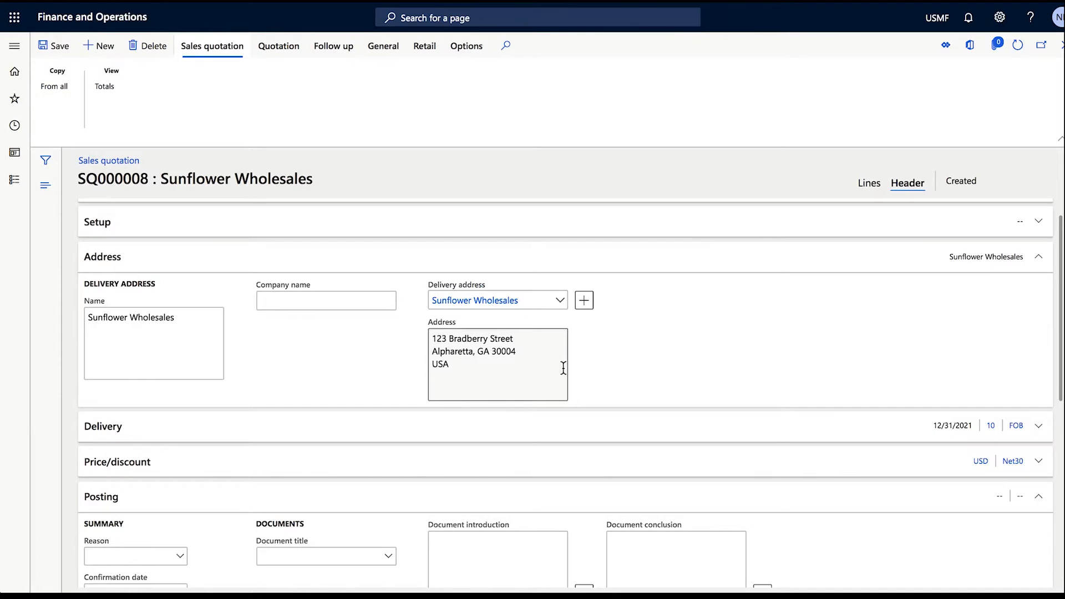
{"action": "left_click", "coordinate": [1037, 258]}
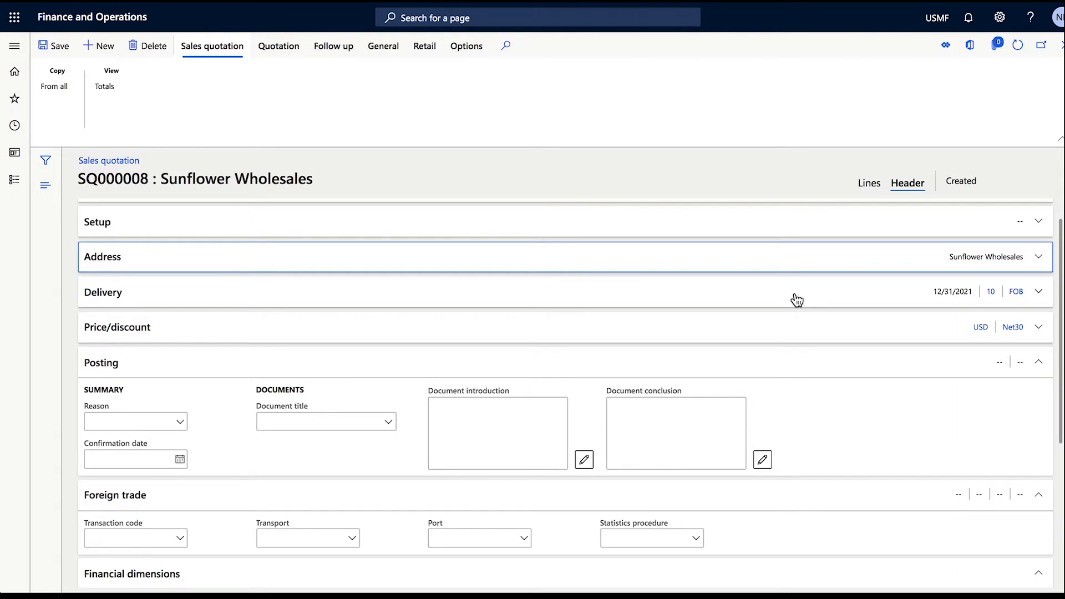
Expand the Delivery section and look through the delivery date control options without changing the selection.
{"action": "left_click", "coordinate": [797, 302]}
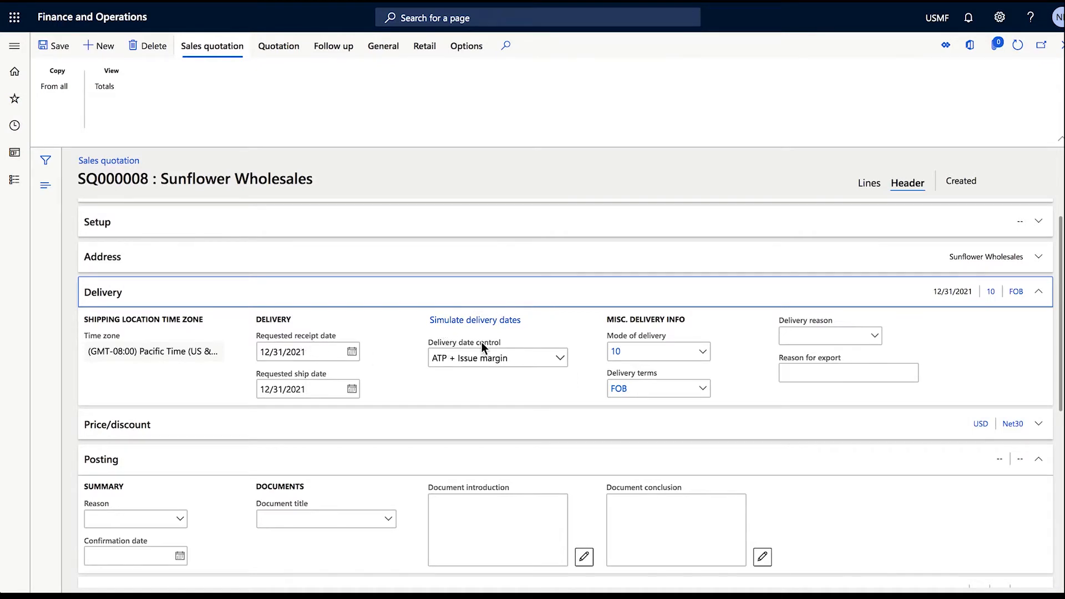
{"action": "left_click", "coordinate": [561, 359]}
{"action": "left_click", "coordinate": [562, 359]}
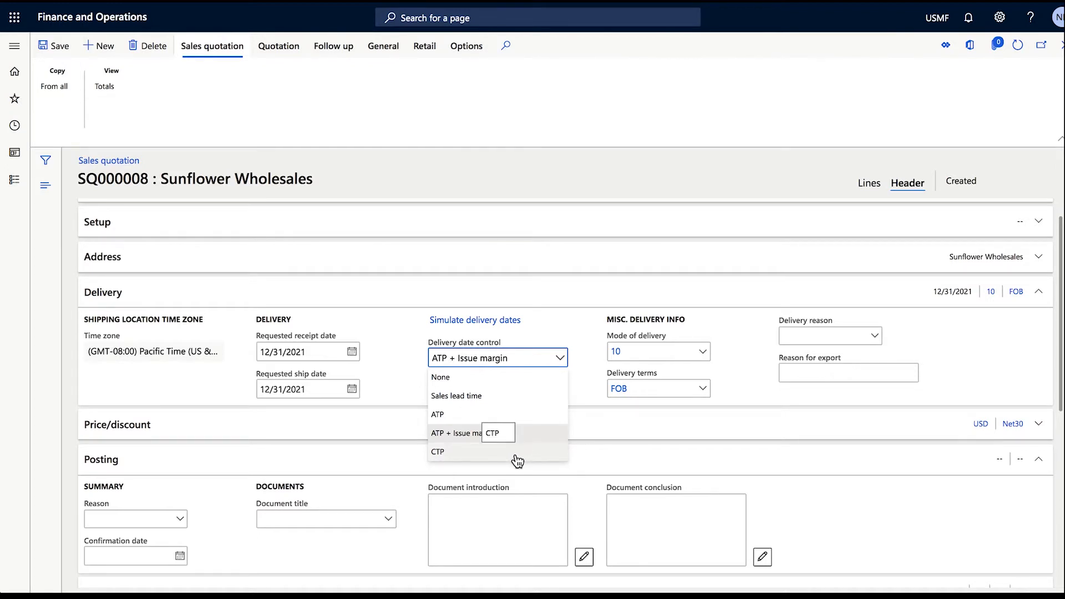
{"action": "left_click", "coordinate": [581, 392]}
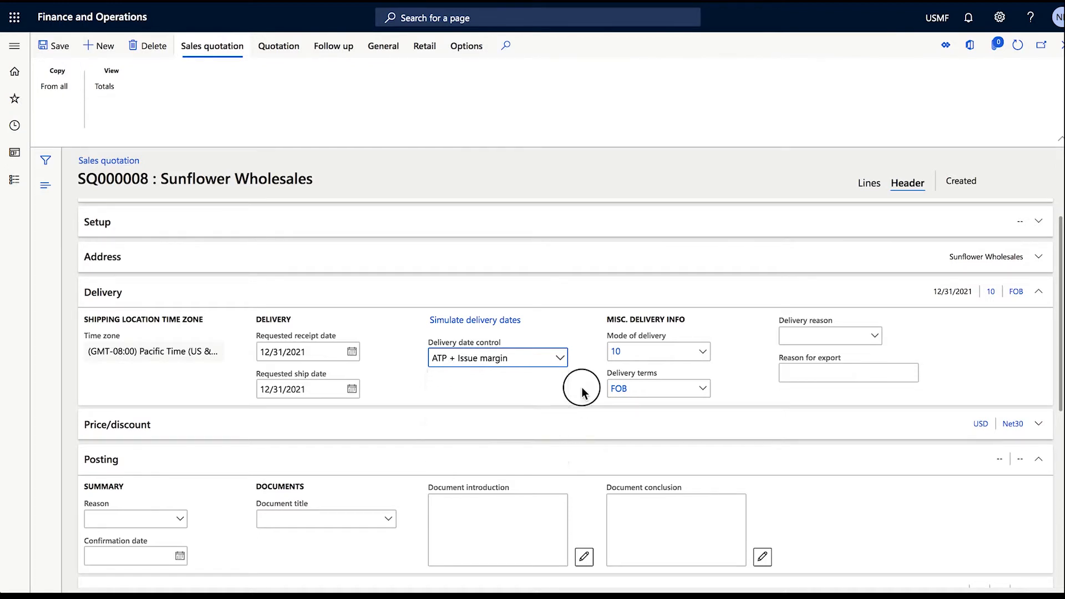
Look through the available modes of delivery and leave the lookup without choosing another one.
{"action": "left_click", "coordinate": [703, 353]}
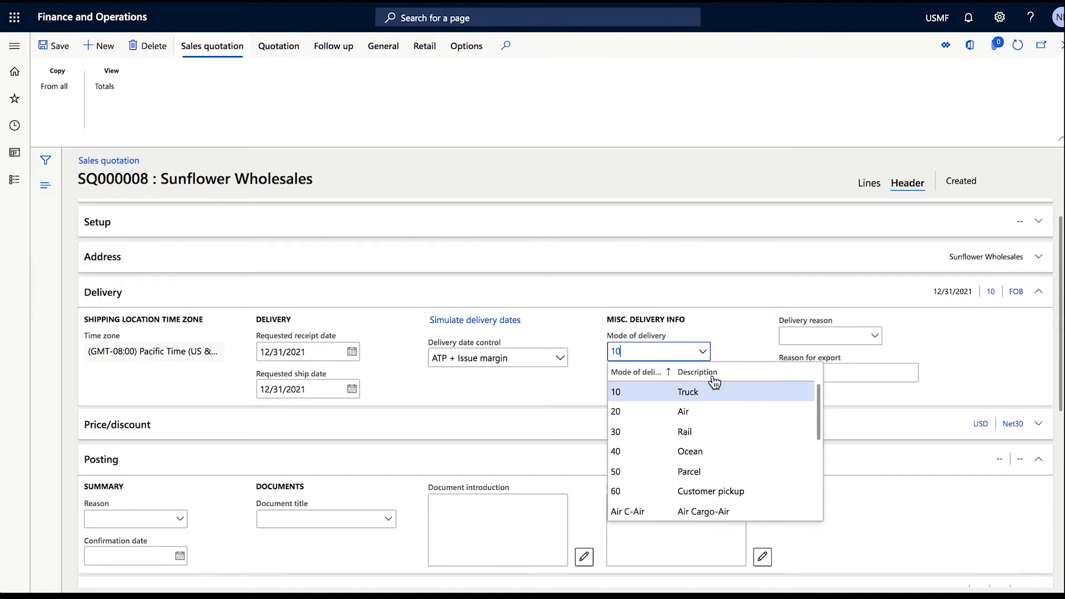
{"action": "scroll", "coordinate": [722, 417], "scroll_direction": "down", "scroll_amount": 5}
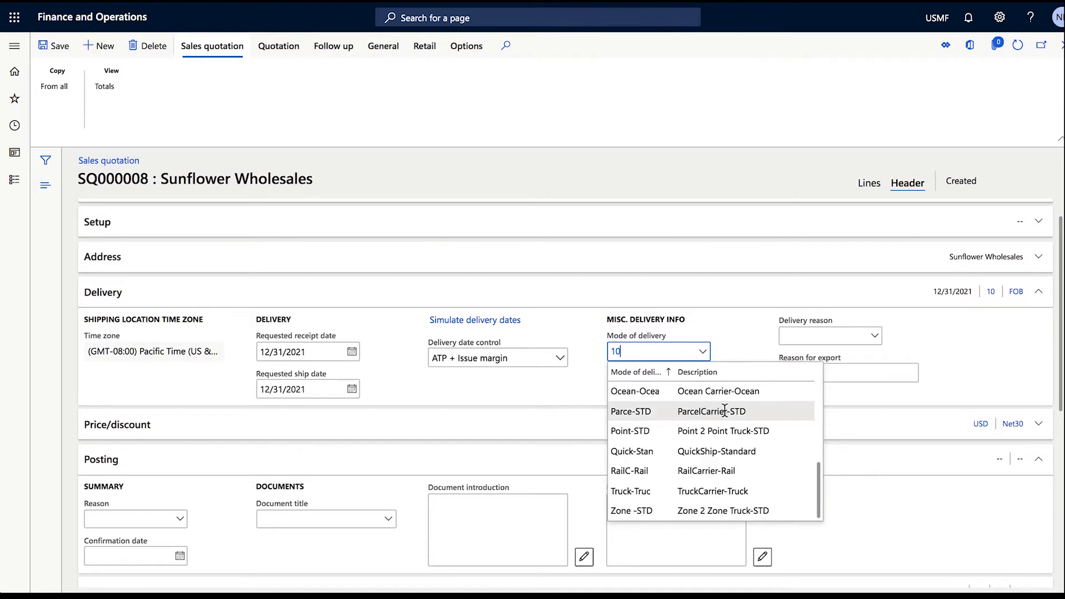
{"action": "scroll", "coordinate": [724, 411], "scroll_direction": "up", "scroll_amount": 5}
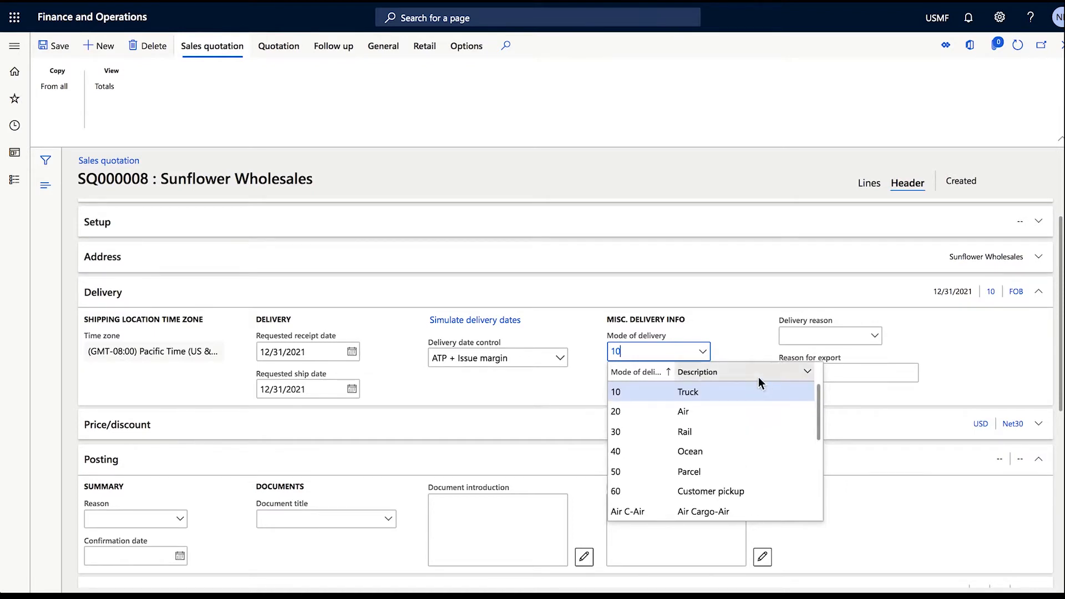
{"action": "left_click", "coordinate": [726, 342]}
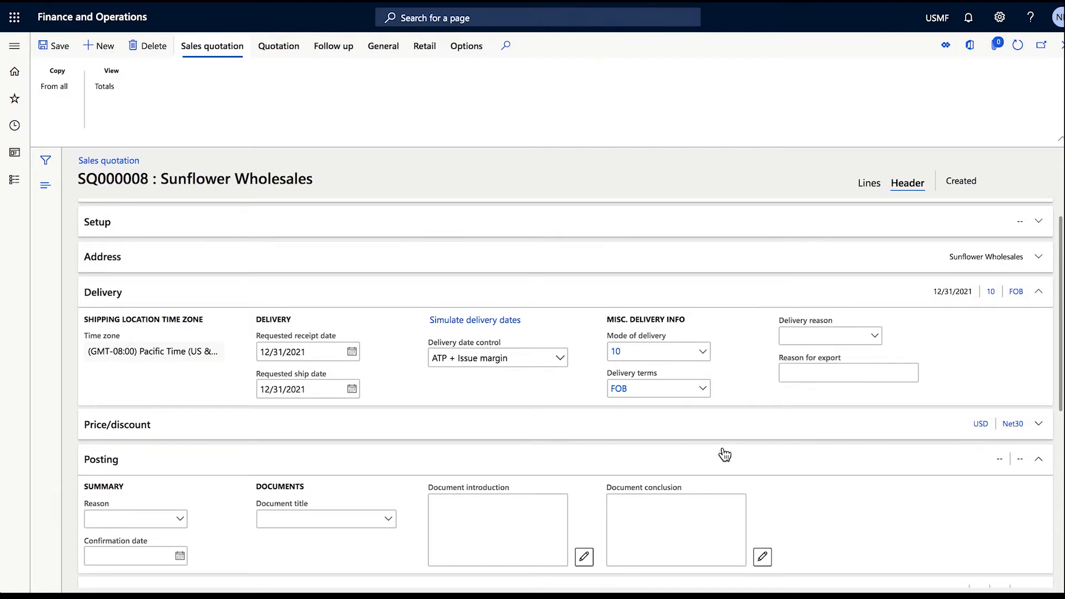
Collapse the Posting section and review the Price/discount details, including the currency and the available charges groups.
{"action": "scroll", "coordinate": [724, 453], "scroll_direction": "down", "scroll_amount": 1}
{"action": "left_click", "coordinate": [1037, 442]}
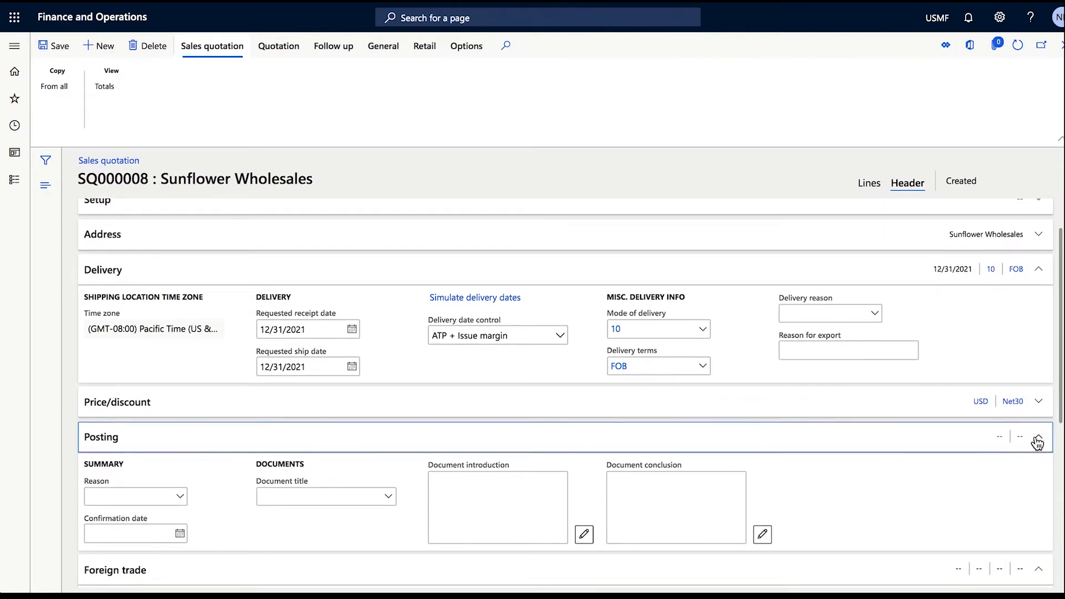
{"action": "left_click", "coordinate": [1035, 403]}
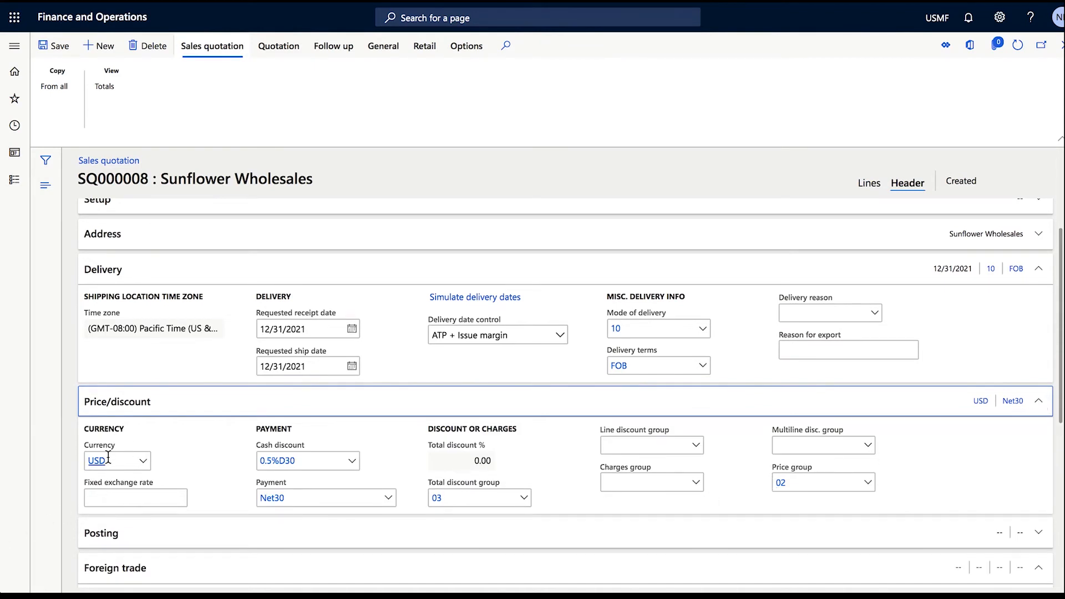
{"action": "mouse_move", "coordinate": [110, 461]}
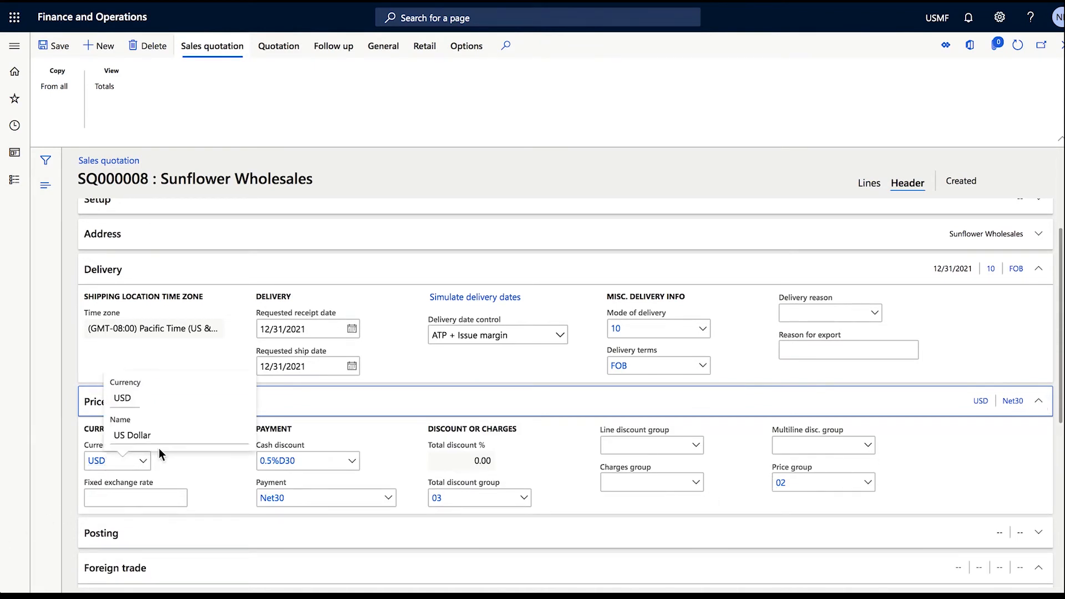
{"action": "scroll", "coordinate": [248, 460], "scroll_direction": "up", "scroll_amount": 1}
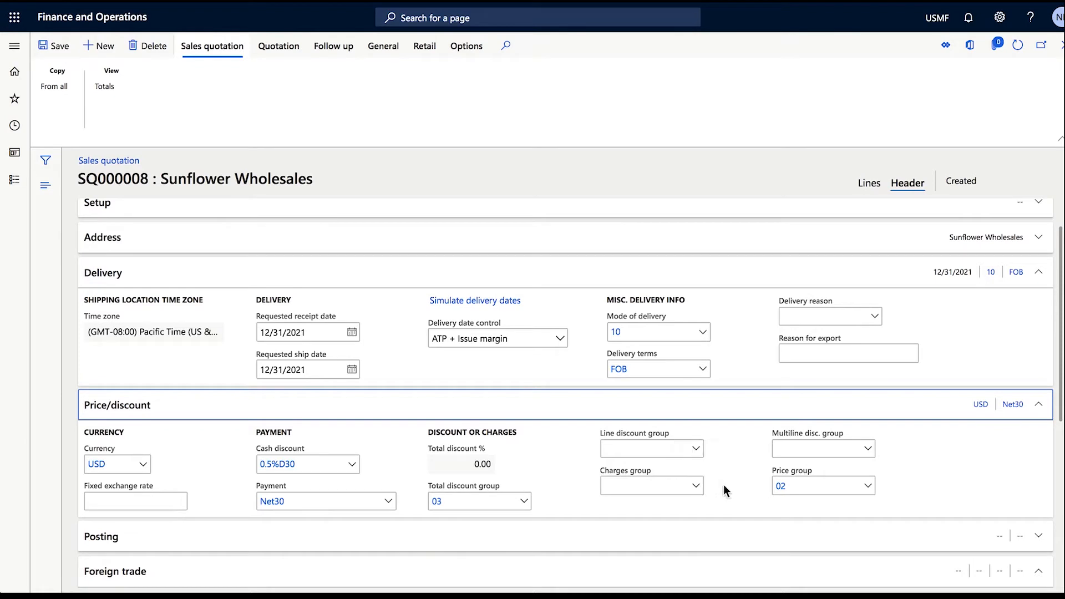
{"action": "scroll", "coordinate": [724, 493], "scroll_direction": "down", "scroll_amount": 1}
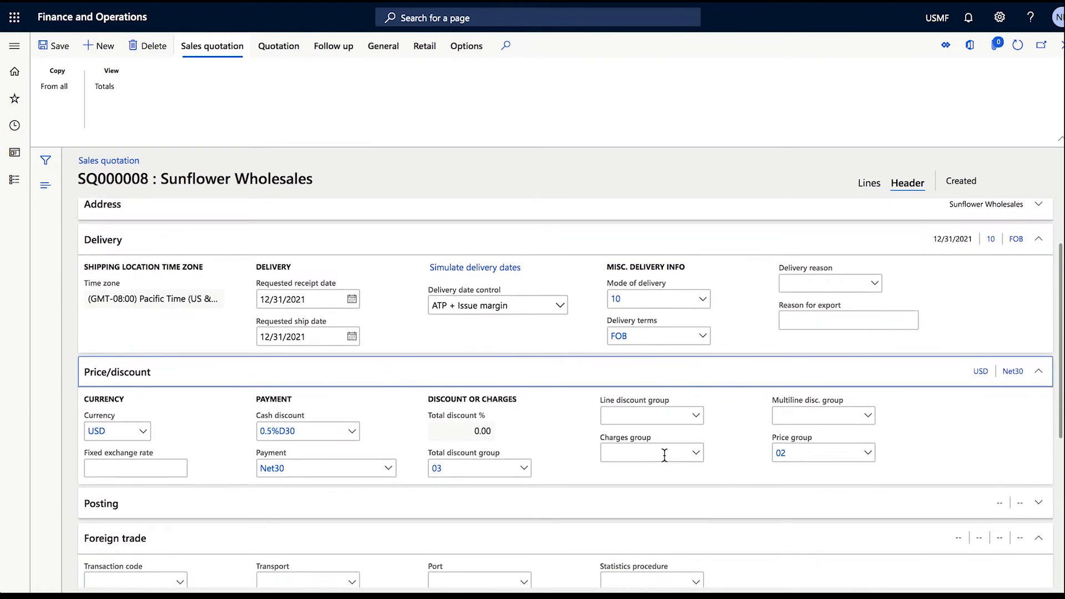
{"action": "left_click", "coordinate": [696, 463]}
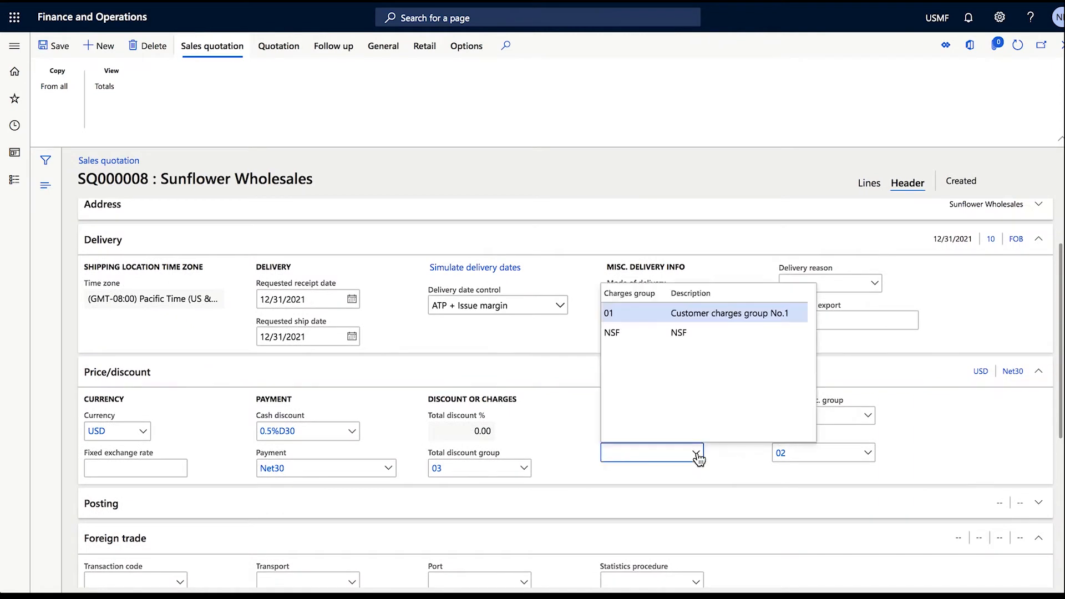
{"action": "left_click", "coordinate": [725, 444]}
{"action": "scroll", "coordinate": [766, 471], "scroll_direction": "down", "scroll_amount": 1}
Return to the quotation's lines view, dismiss the ship date error and set the requested receipt date to 1/31/2022.
{"action": "left_click", "coordinate": [869, 183]}
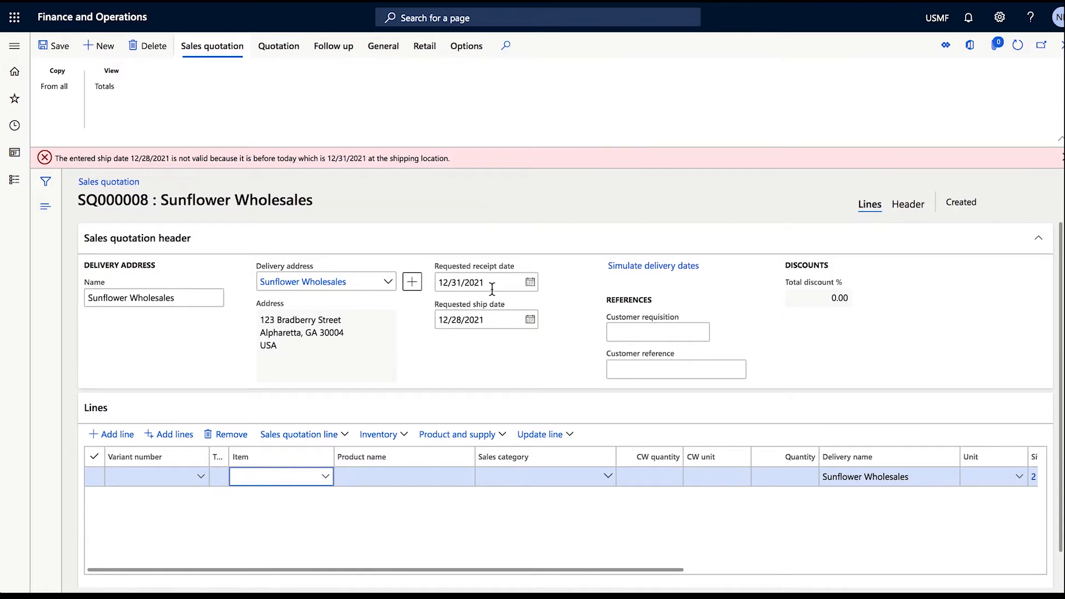
{"action": "left_click", "coordinate": [1057, 158]}
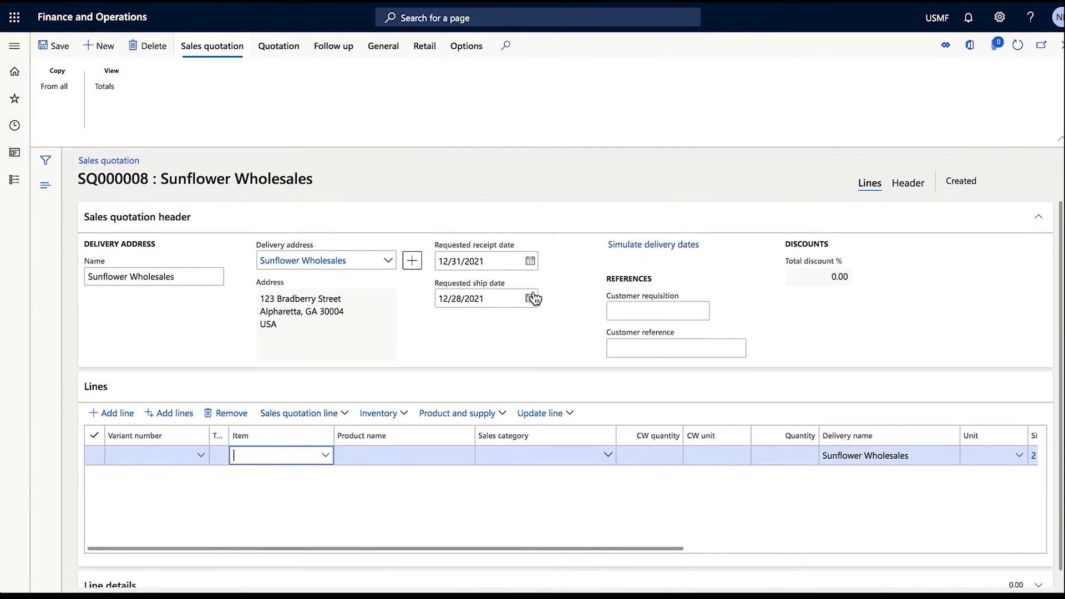
{"action": "left_click", "coordinate": [530, 262]}
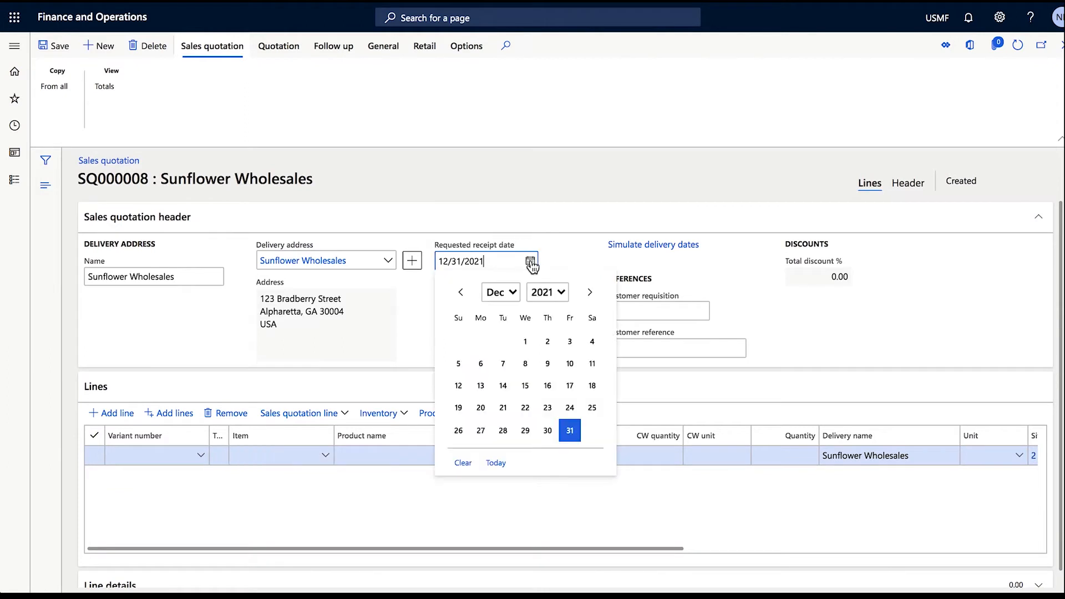
{"action": "left_click", "coordinate": [590, 294]}
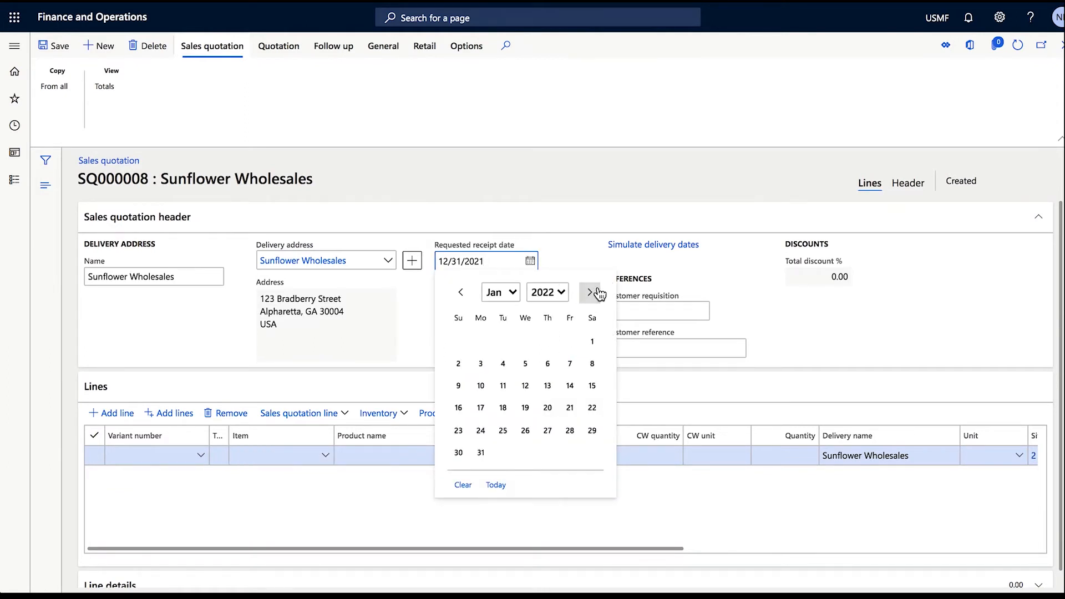
{"action": "left_click", "coordinate": [480, 453]}
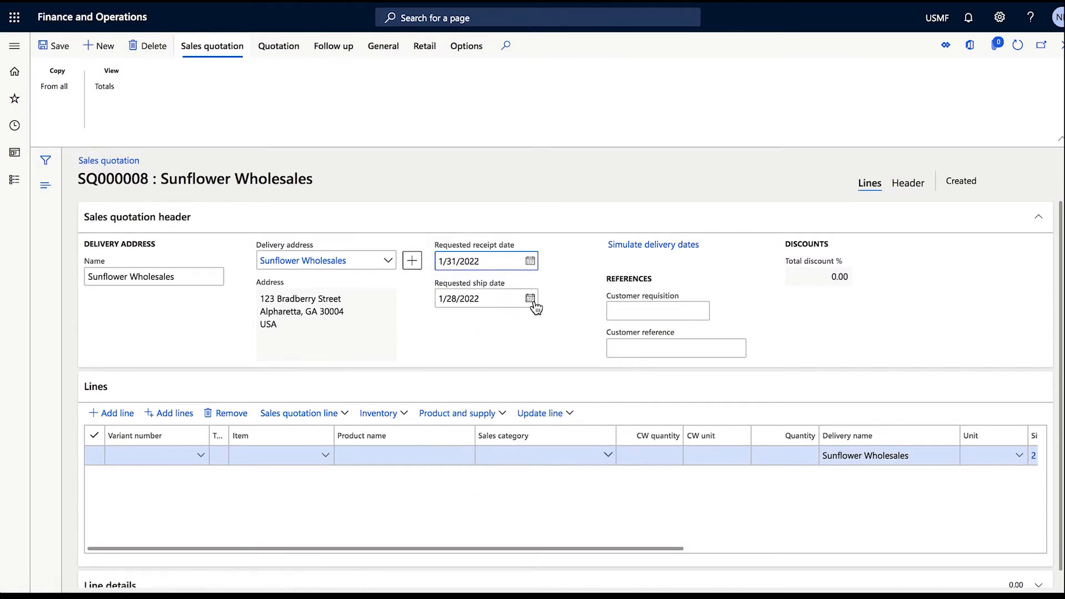
Set the requested ship date to 1/28/2022 and compare it with the requested receipt date.
{"action": "left_click", "coordinate": [533, 299]}
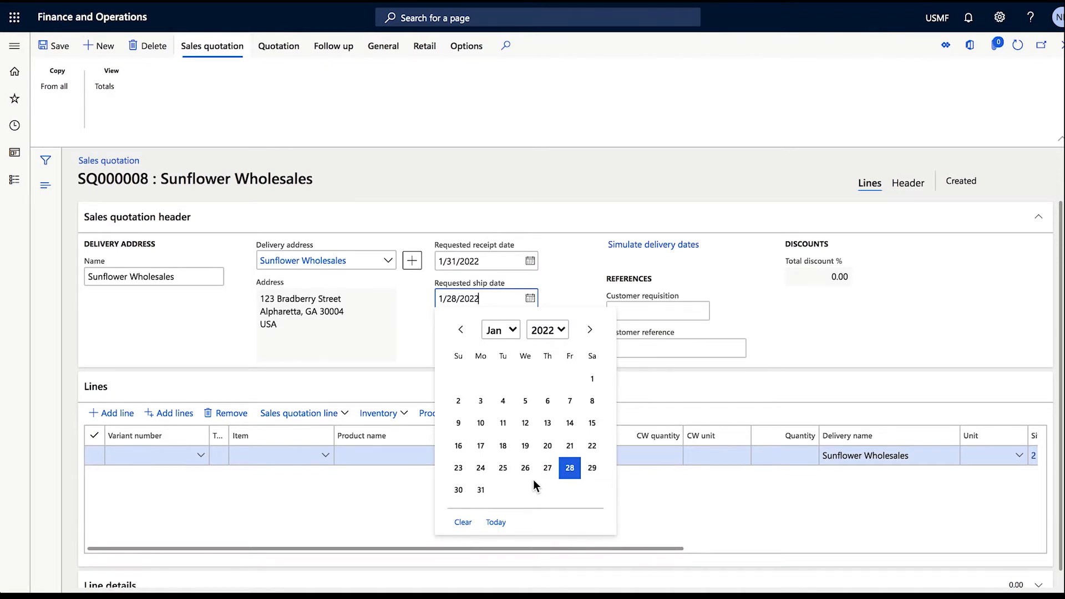
{"action": "left_click", "coordinate": [570, 467]}
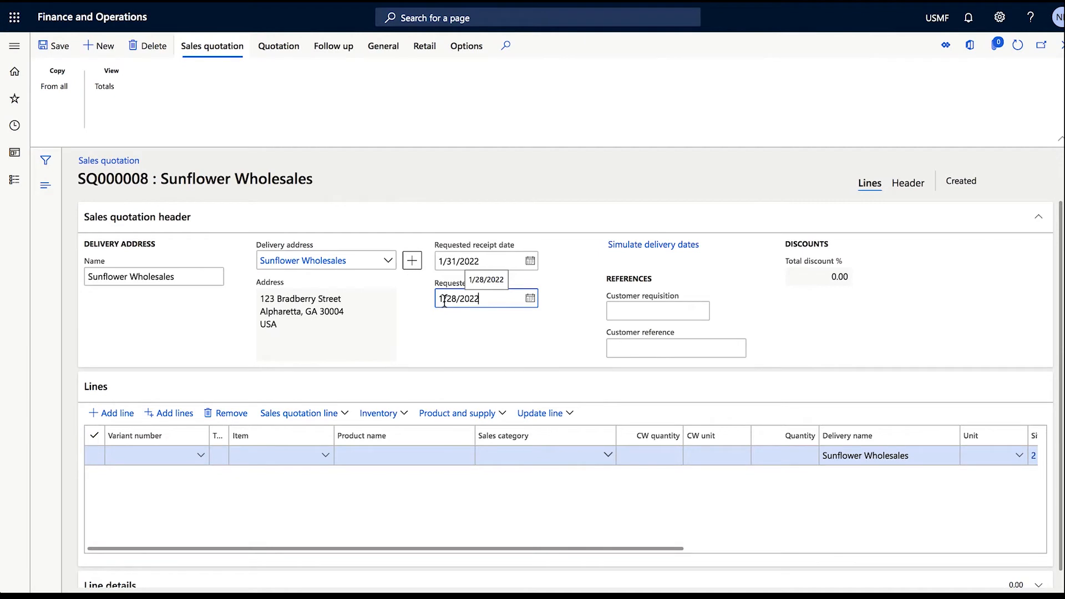
{"action": "left_click", "coordinate": [447, 261]}
{"action": "left_click_drag", "start_coordinate": [447, 260], "coordinate": [458, 260]}
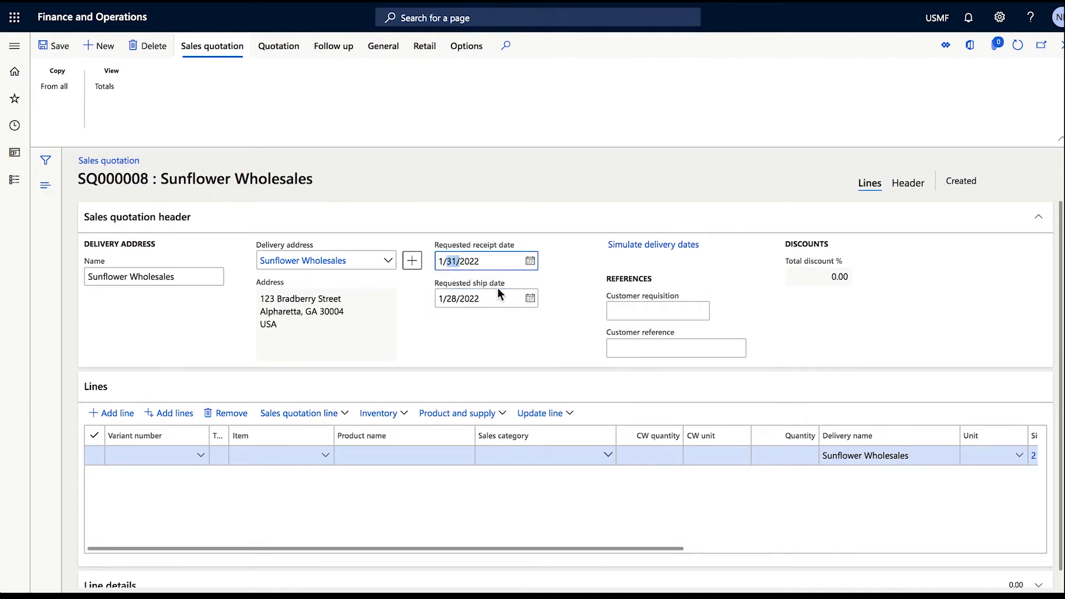
{"action": "left_click", "coordinate": [508, 320]}
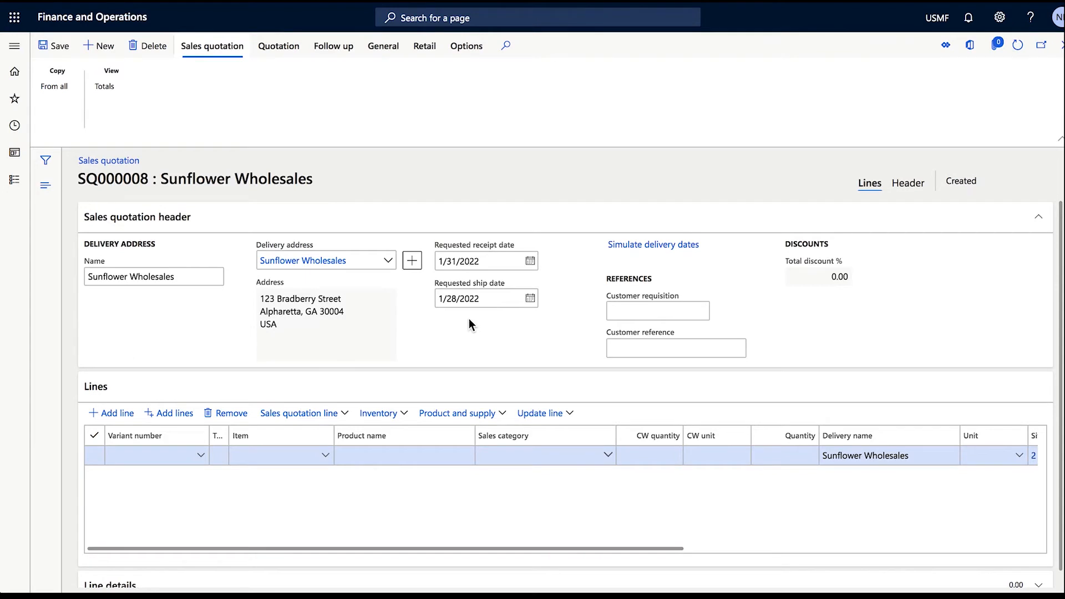
Choose item A0001, HDMI 6' Cables, for the first quotation line.
{"action": "left_click", "coordinate": [326, 458]}
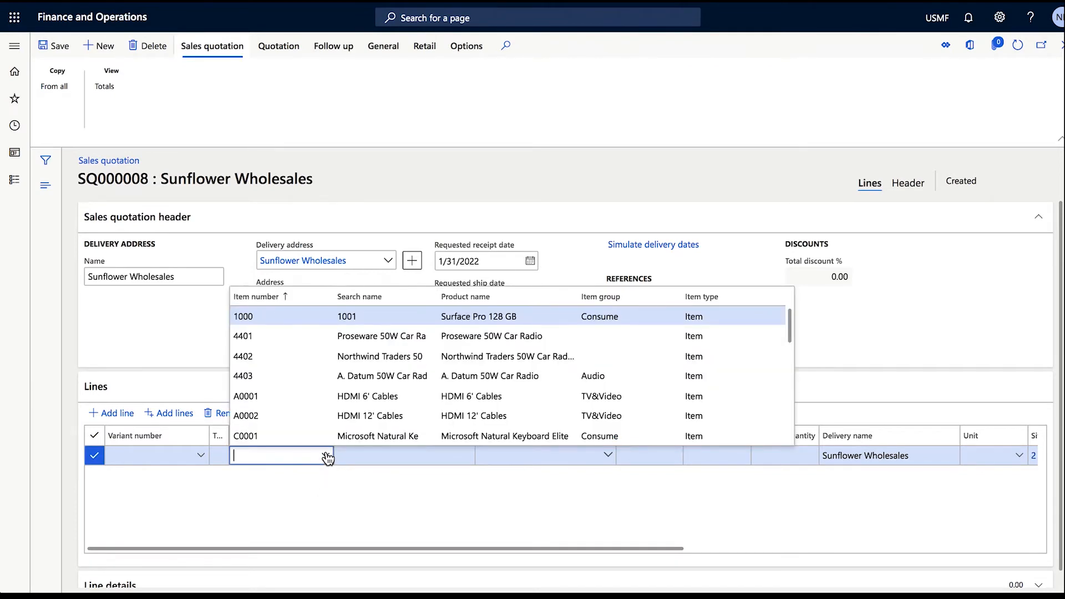
{"action": "left_click", "coordinate": [321, 396]}
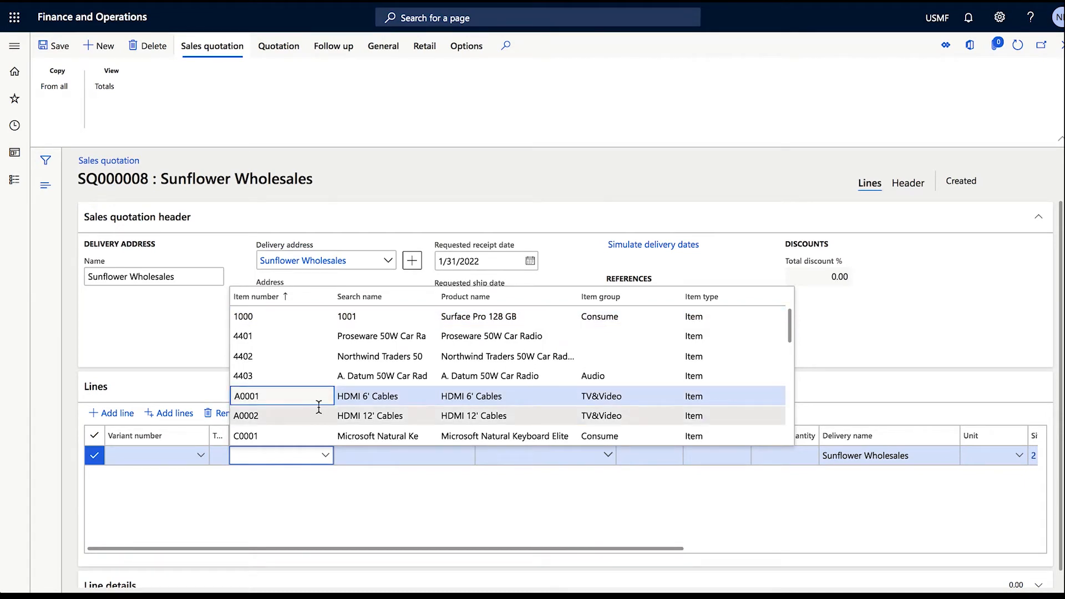
{"action": "left_click", "coordinate": [315, 397]}
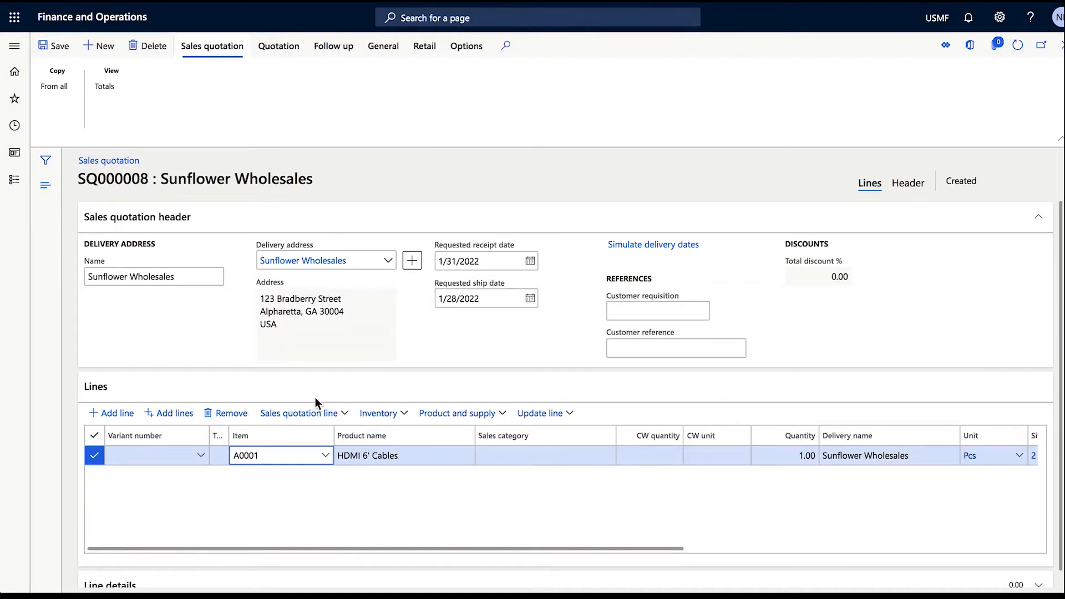
{"action": "left_click", "coordinate": [321, 498]}
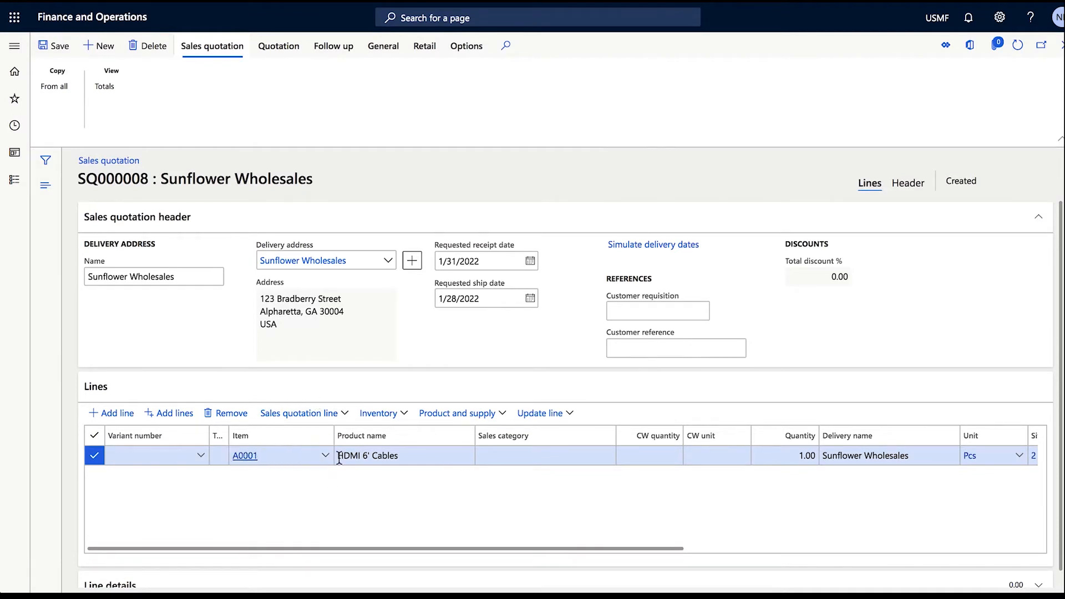
Set the quantity of the HDMI 6' Cables line to 10.
{"action": "left_click", "coordinate": [770, 454]}
{"action": "left_click_drag", "start_coordinate": [770, 454], "coordinate": [828, 464]}
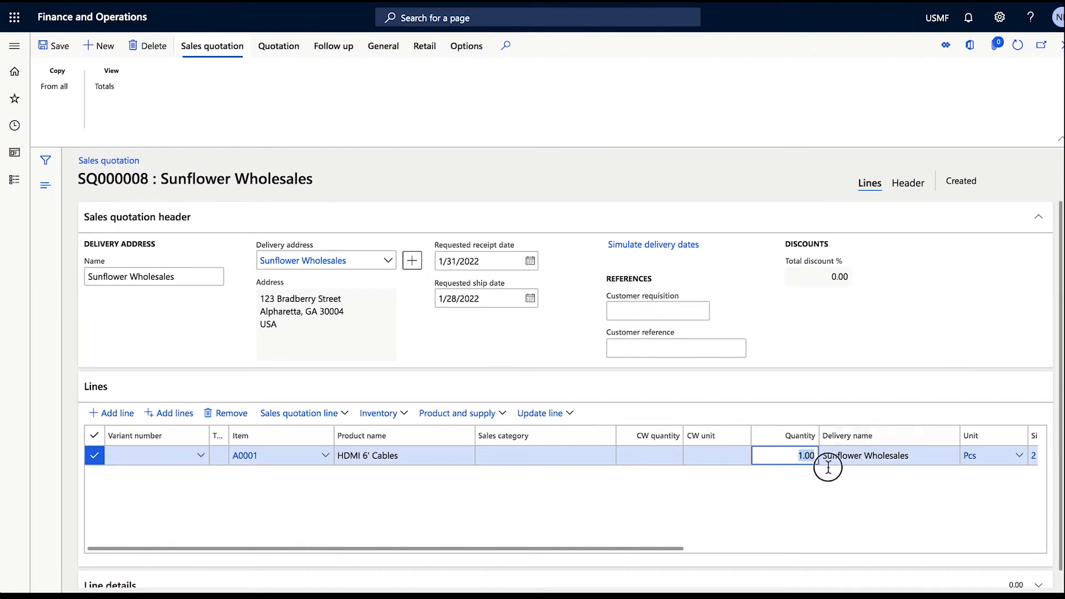
{"action": "type", "text": "10"}
{"action": "key", "text": "Tab"}
Review the site and warehouse of the HDMI 6' Cables line and set its unit price to 25.99.
{"action": "left_click_drag", "start_coordinate": [601, 550], "coordinate": [799, 571]}
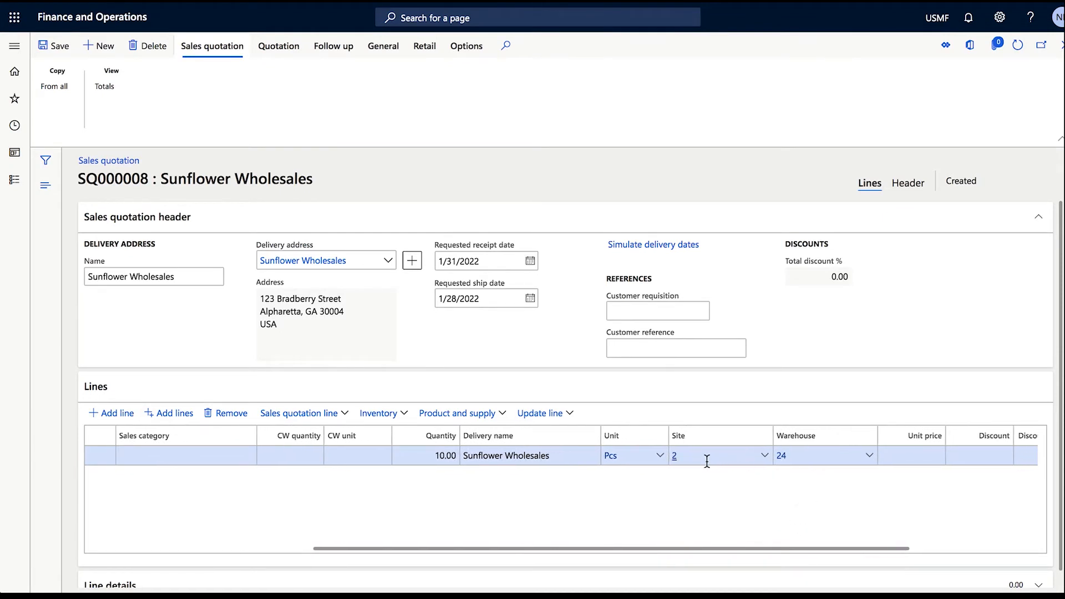
{"action": "left_click_drag", "start_coordinate": [846, 550], "coordinate": [848, 557]}
{"action": "left_click", "coordinate": [908, 455]}
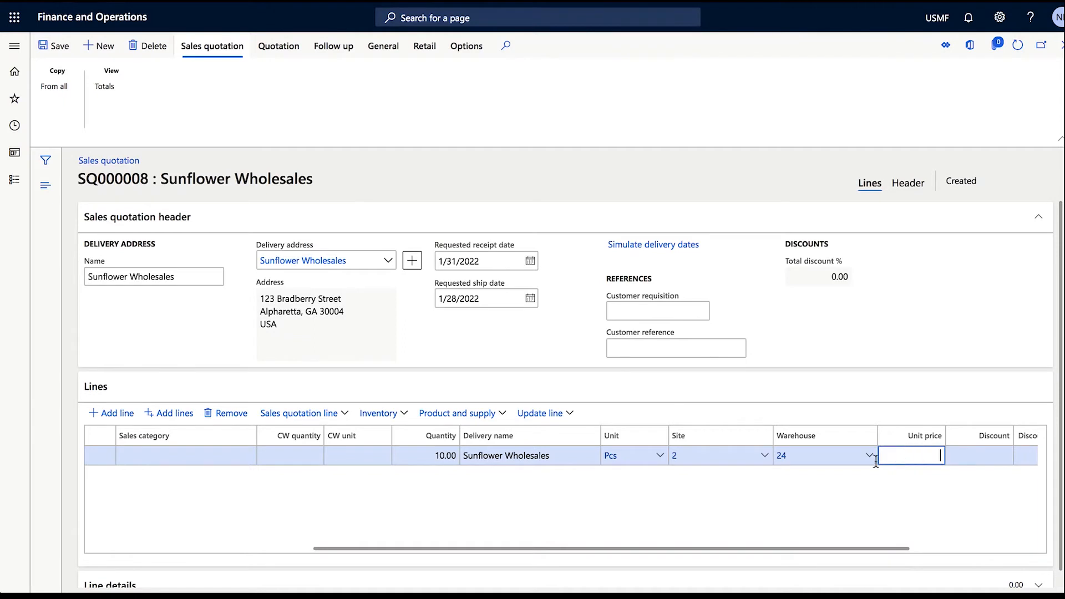
{"action": "left_click_drag", "start_coordinate": [886, 548], "coordinate": [576, 582]}
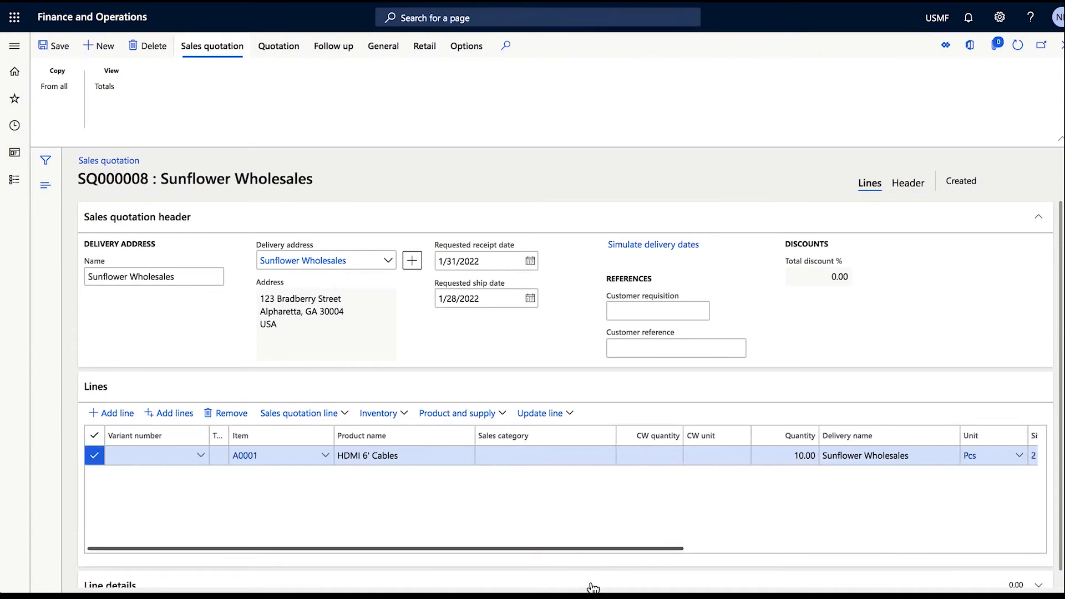
{"action": "left_click", "coordinate": [224, 455]}
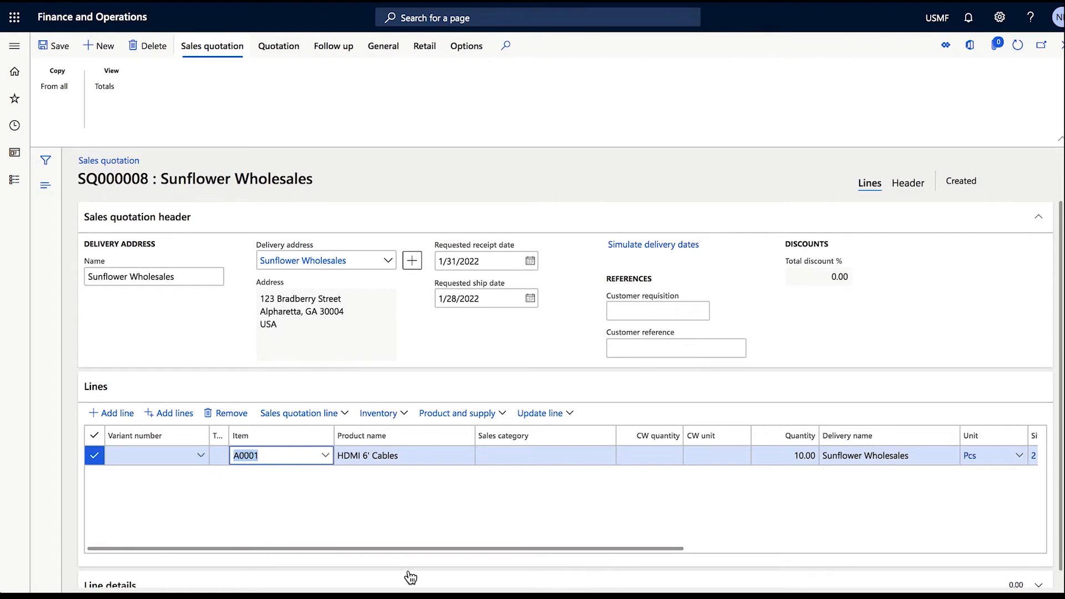
{"action": "left_click_drag", "start_coordinate": [416, 548], "coordinate": [757, 548]}
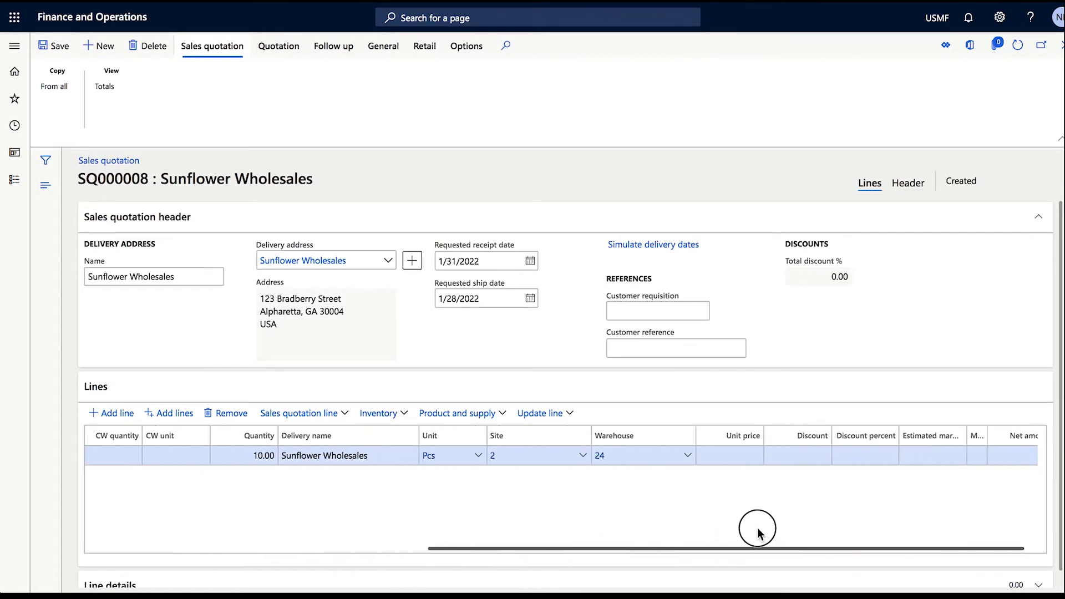
{"action": "left_click", "coordinate": [740, 454]}
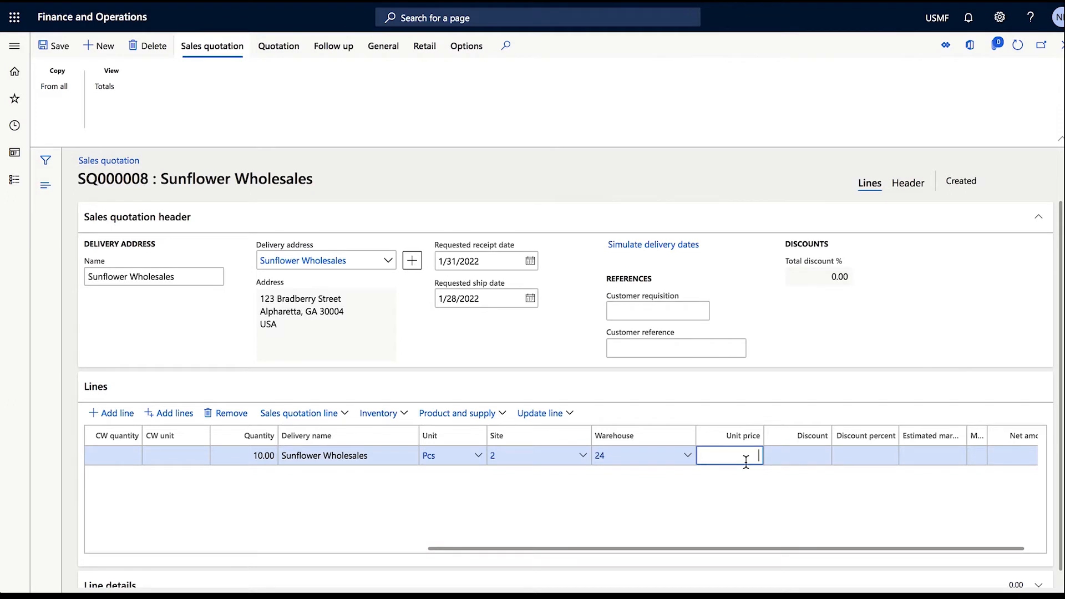
{"action": "type", "text": "25"}
{"action": "type", "text": "."}
{"action": "type", "text": "00"}
{"action": "key", "text": "BackSpace"}
{"action": "key", "text": "BackSpace"}
{"action": "type", "text": "99"}
{"action": "key", "text": "Tab"}
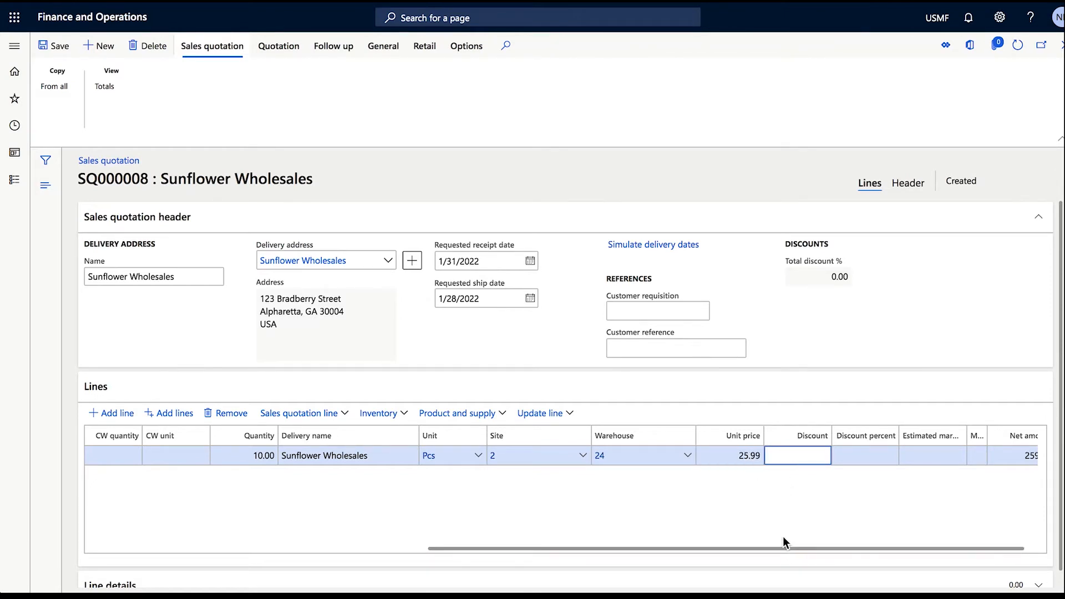
{"action": "type", "text": "10"}
{"action": "key", "text": "Tab"}
{"action": "left_click_drag", "start_coordinate": [805, 456], "coordinate": [875, 449]}
{"action": "left_click_drag", "start_coordinate": [811, 457], "coordinate": [848, 455]}
{"action": "key", "text": "BackSpace"}
{"action": "key", "text": "BackSpace"}
Set the discount percent of the HDMI 6' Cables line to 10.
{"action": "key", "text": "Tab"}
{"action": "type", "text": "10"}
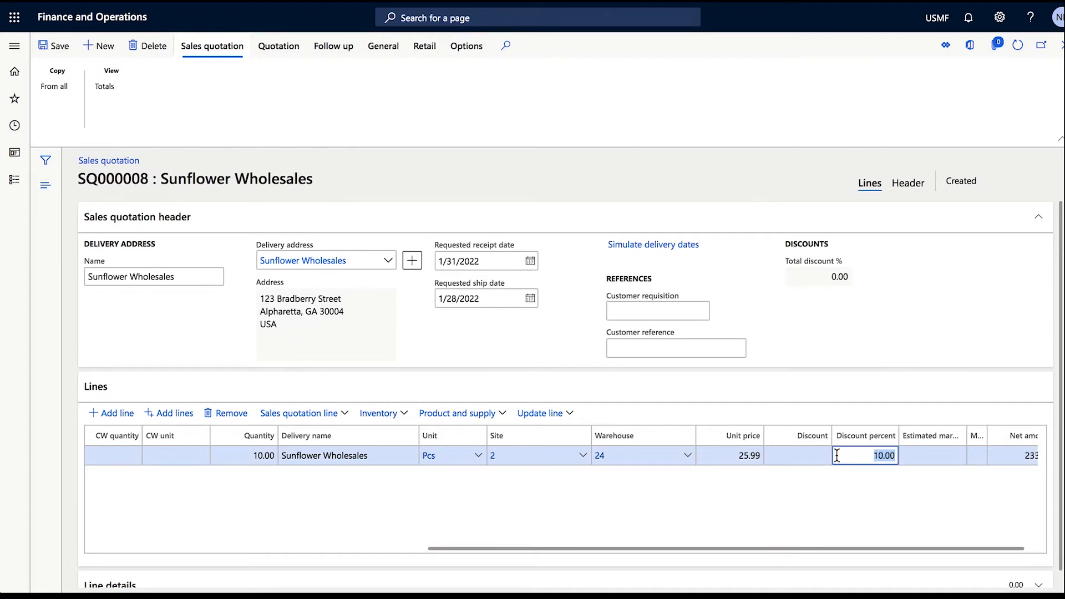
{"action": "left_click", "coordinate": [825, 476]}
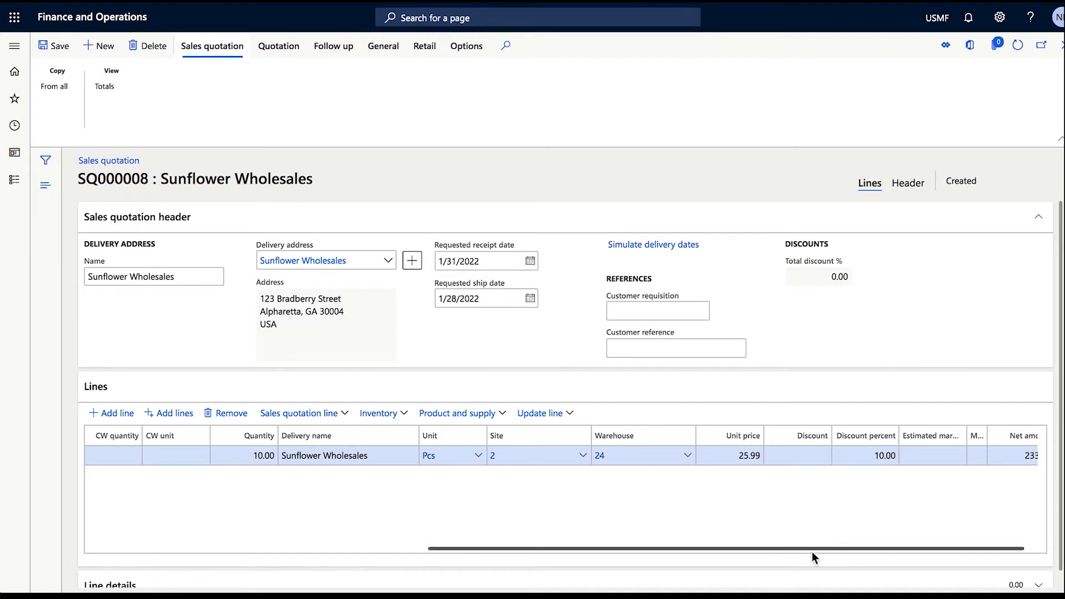
Widen the Margin alert, Estimated margin % and Discount percent columns of the lines grid and review the line's margin and net amount.
{"action": "left_click_drag", "start_coordinate": [811, 549], "coordinate": [880, 549]}
{"action": "left_click", "coordinate": [984, 456]}
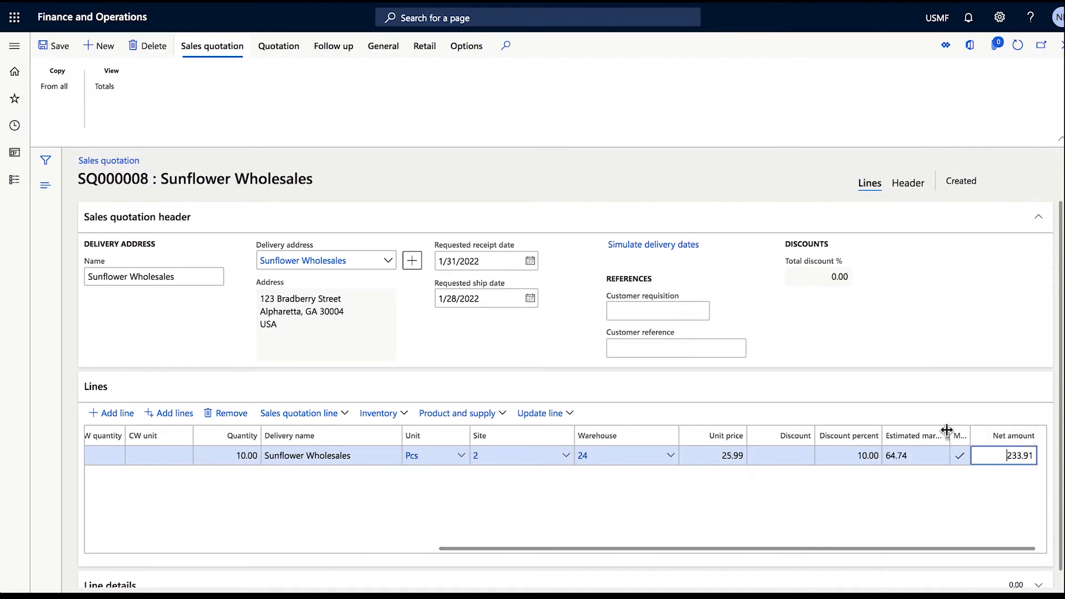
{"action": "left_click_drag", "start_coordinate": [969, 435], "coordinate": [1013, 436]}
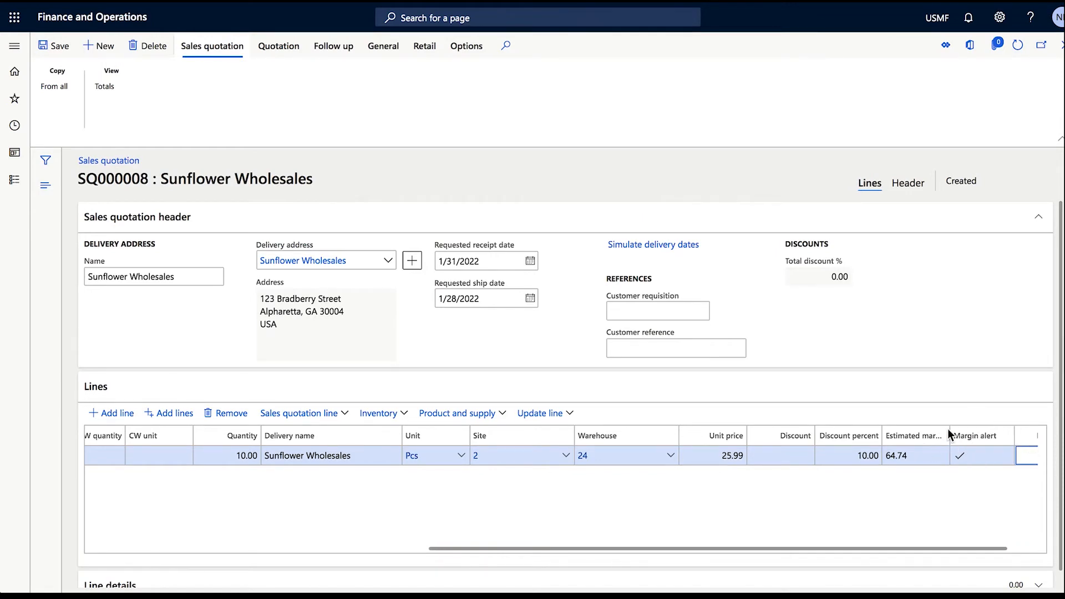
{"action": "left_click_drag", "start_coordinate": [950, 436], "coordinate": [965, 436]}
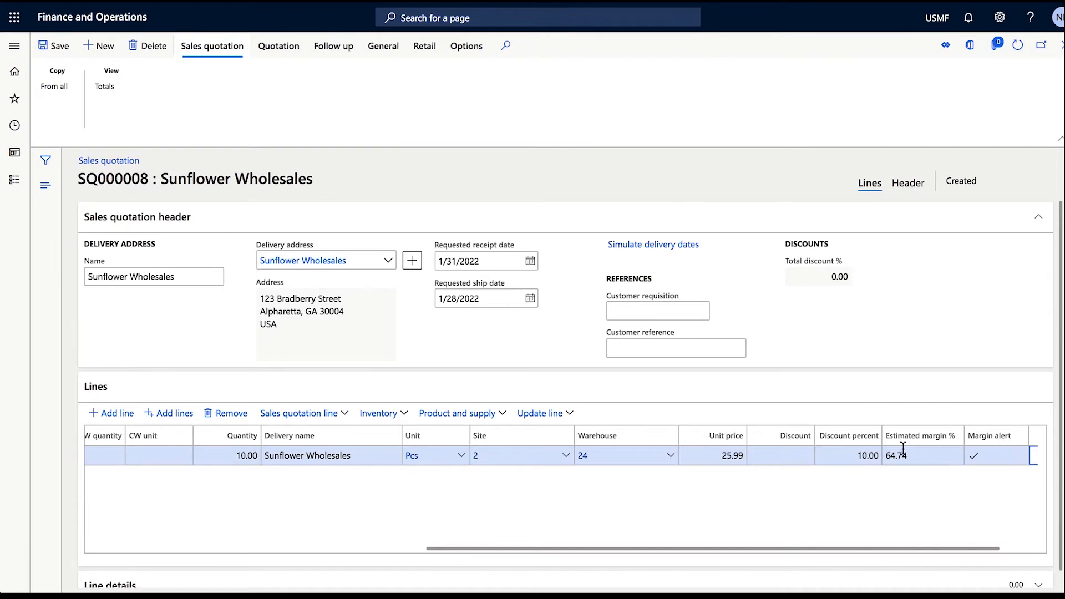
{"action": "left_click_drag", "start_coordinate": [882, 435], "coordinate": [899, 435]}
{"action": "left_click_drag", "start_coordinate": [928, 548], "coordinate": [1035, 554]}
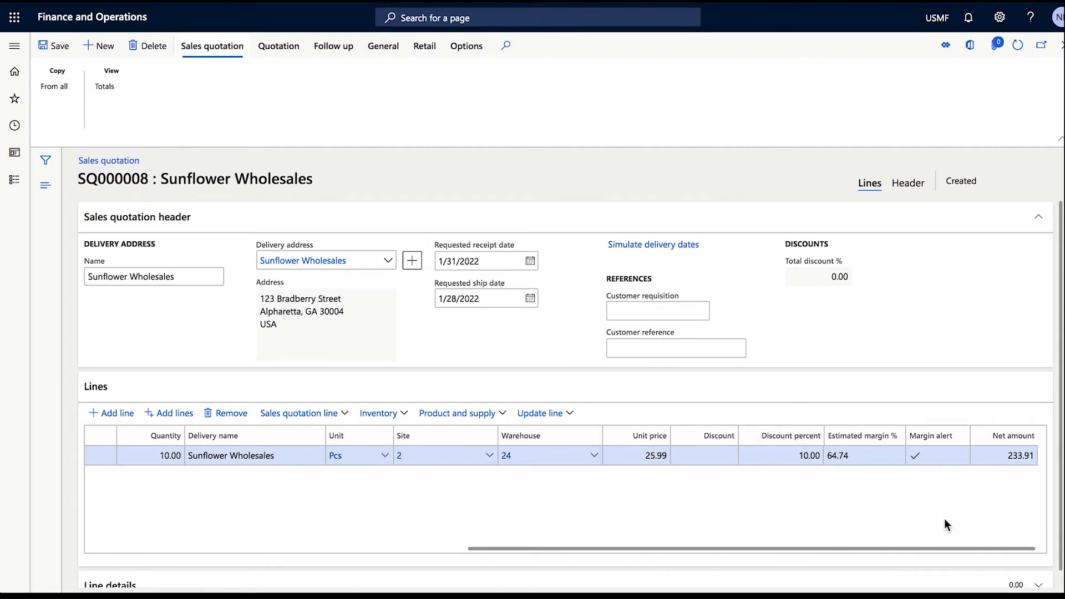
Add a new blank line below the HDMI 6' Cables line.
{"action": "left_click_drag", "start_coordinate": [934, 548], "coordinate": [256, 526]}
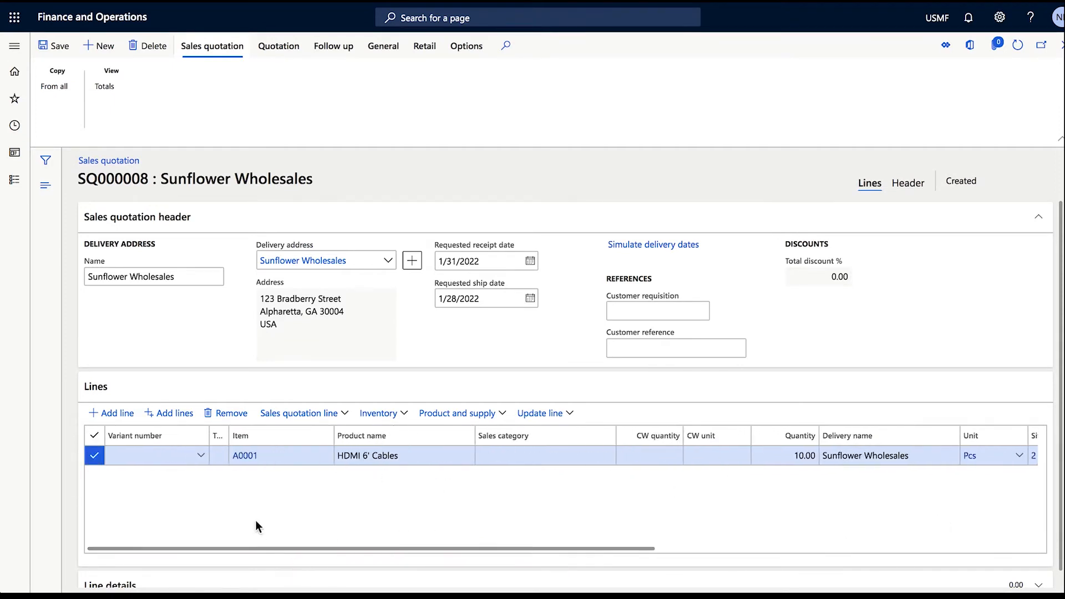
{"action": "left_click", "coordinate": [280, 464]}
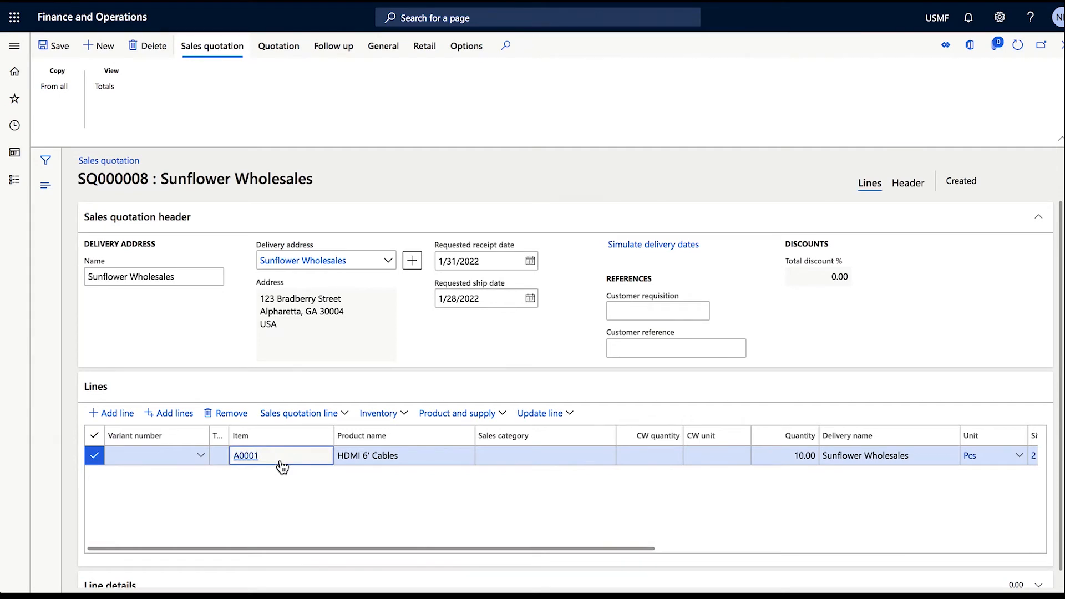
{"action": "key", "text": "Down"}
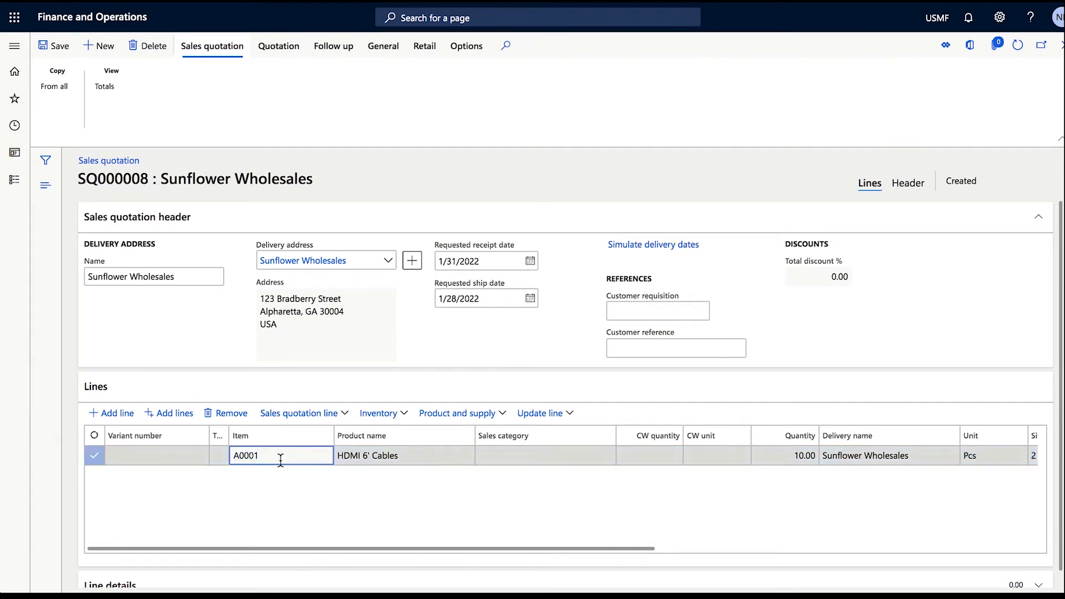
Find item D0010, Active speaker, in the item lookup and choose it for the second quotation line.
{"action": "left_click", "coordinate": [325, 478]}
{"action": "left_click", "coordinate": [327, 481]}
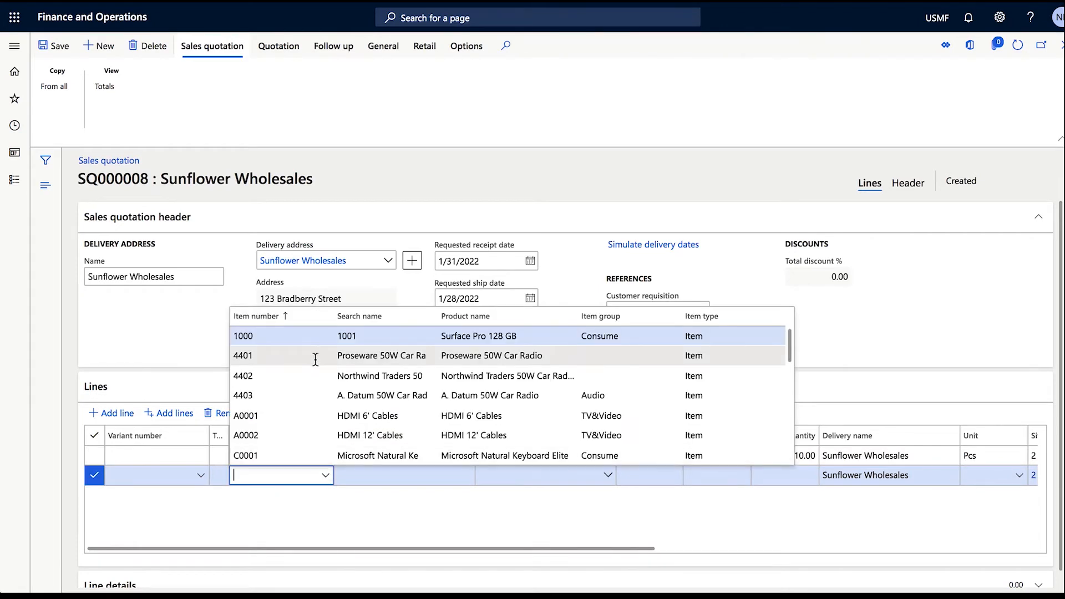
{"action": "scroll", "coordinate": [311, 357], "scroll_direction": "down", "scroll_amount": 2}
{"action": "scroll", "coordinate": [311, 357], "scroll_direction": "down", "scroll_amount": 2}
{"action": "scroll", "coordinate": [311, 357], "scroll_direction": "up", "scroll_amount": 4}
{"action": "scroll", "coordinate": [311, 358], "scroll_direction": "down", "scroll_amount": 10}
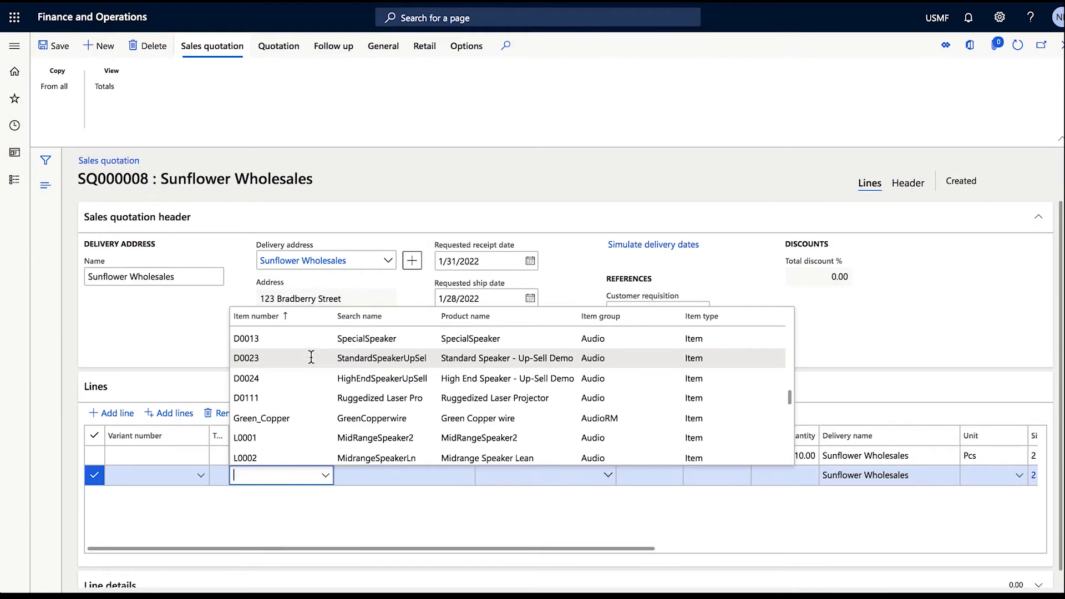
{"action": "scroll", "coordinate": [312, 357], "scroll_direction": "down", "scroll_amount": 8}
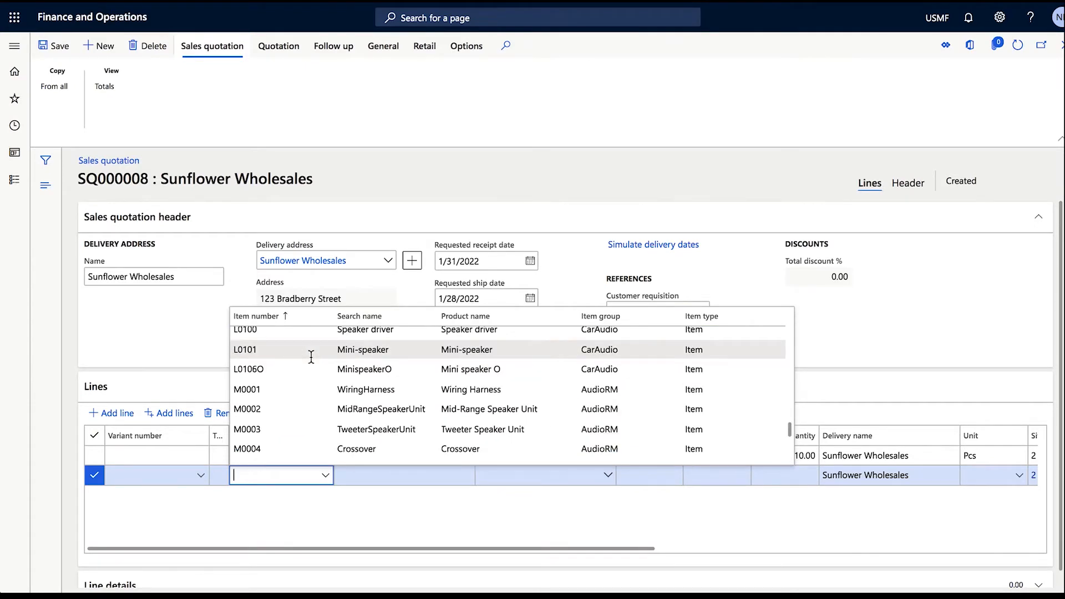
{"action": "scroll", "coordinate": [311, 357], "scroll_direction": "up", "scroll_amount": 5}
{"action": "scroll", "coordinate": [311, 357], "scroll_direction": "down", "scroll_amount": 2}
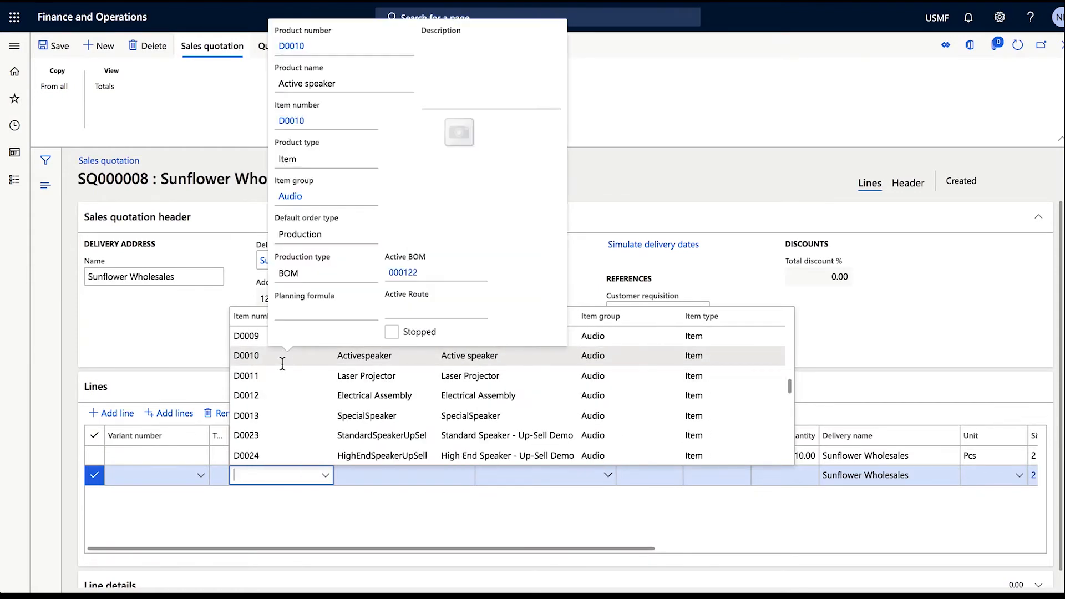
{"action": "left_click", "coordinate": [258, 354]}
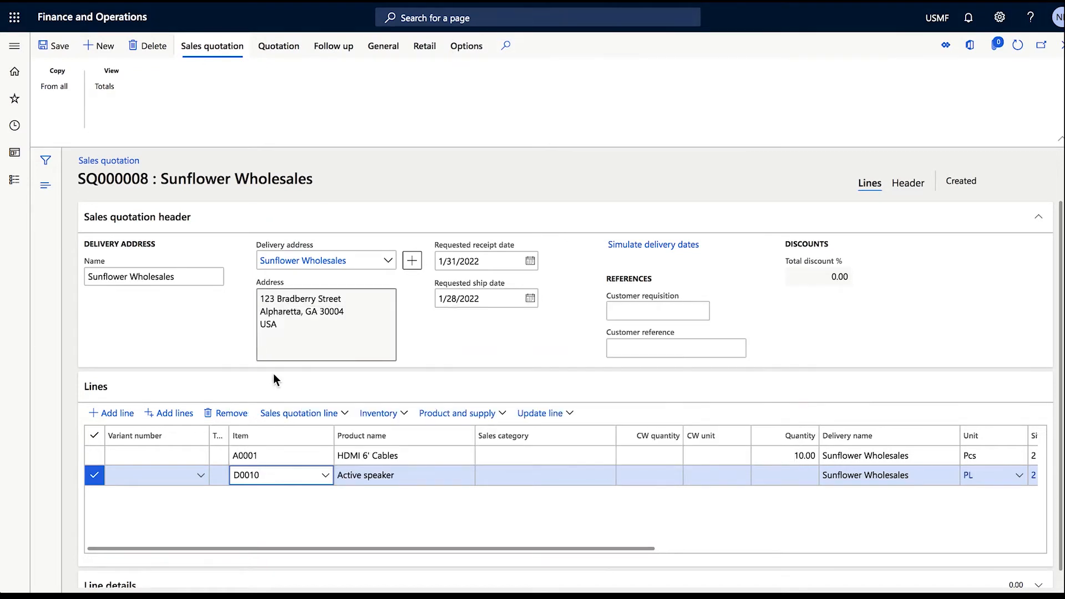
Set the quantity of the Active speaker line to 4.
{"action": "left_click", "coordinate": [780, 475]}
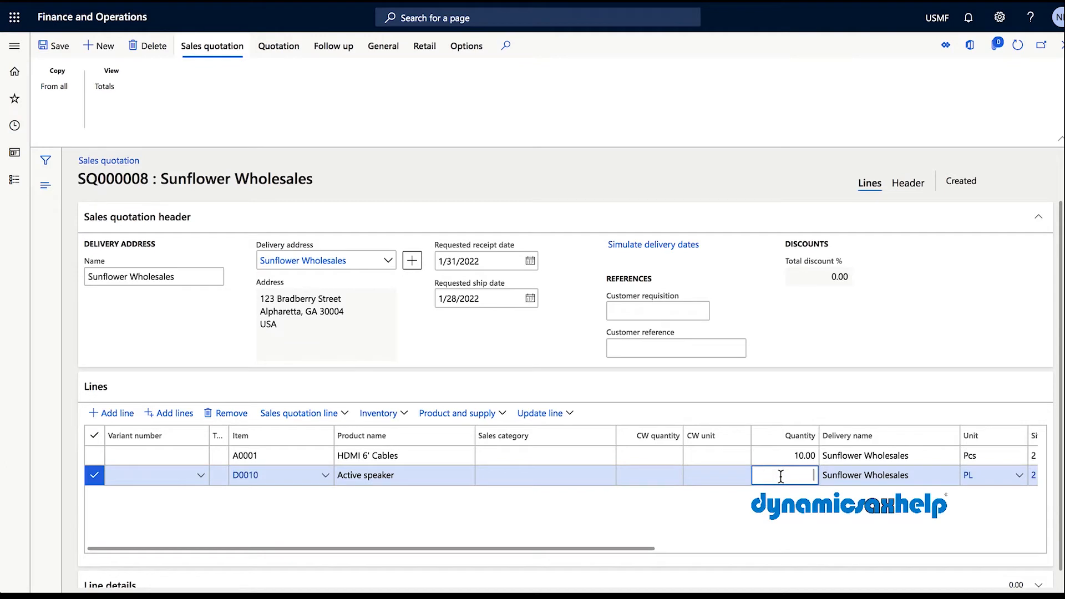
{"action": "type", "text": "4"}
{"action": "key", "text": "Tab"}
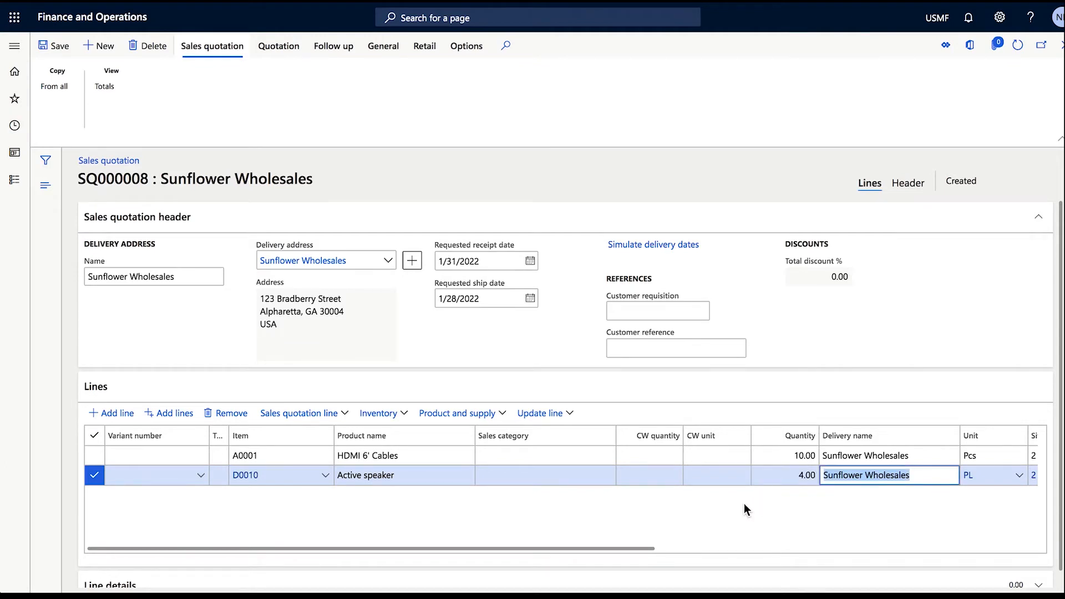
Open the released product details of the Active speaker, compare its purchase, sales and inventory units, and return to the quotation.
{"action": "left_click", "coordinate": [659, 550]}
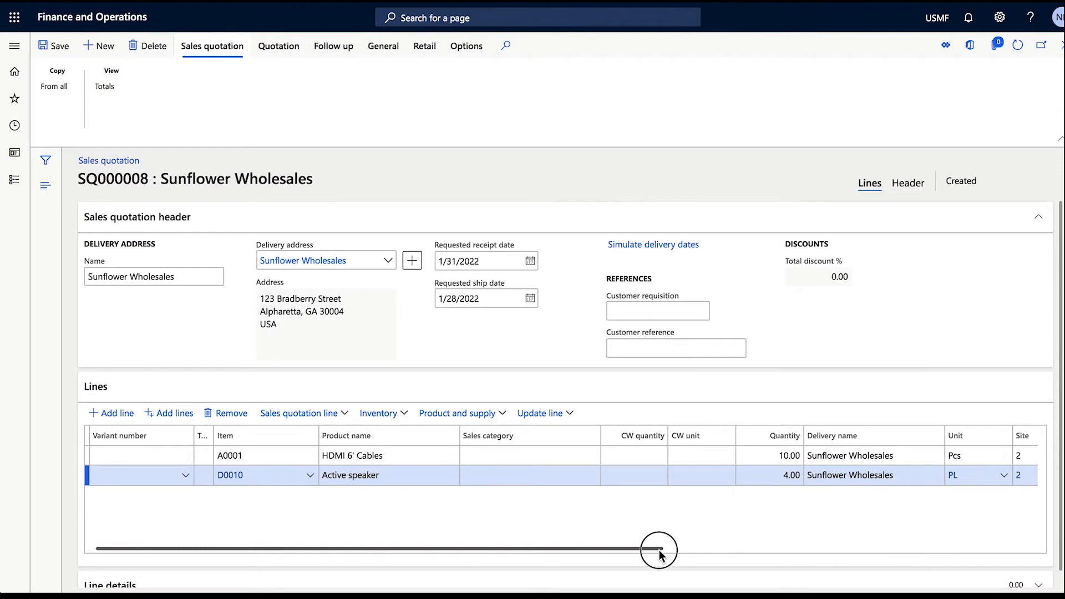
{"action": "left_click", "coordinate": [225, 475]}
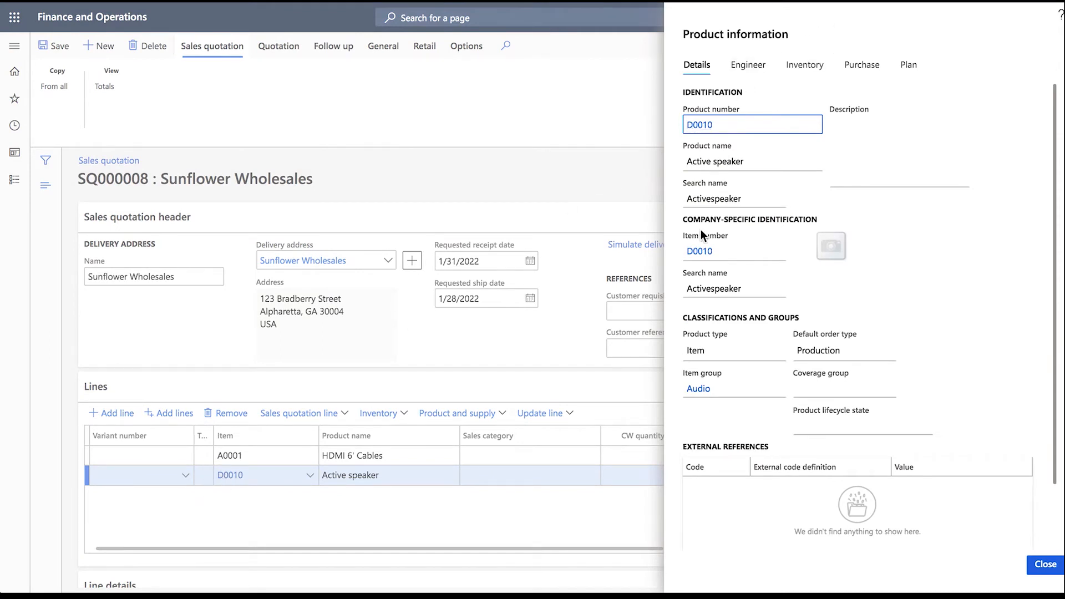
{"action": "left_click", "coordinate": [701, 251]}
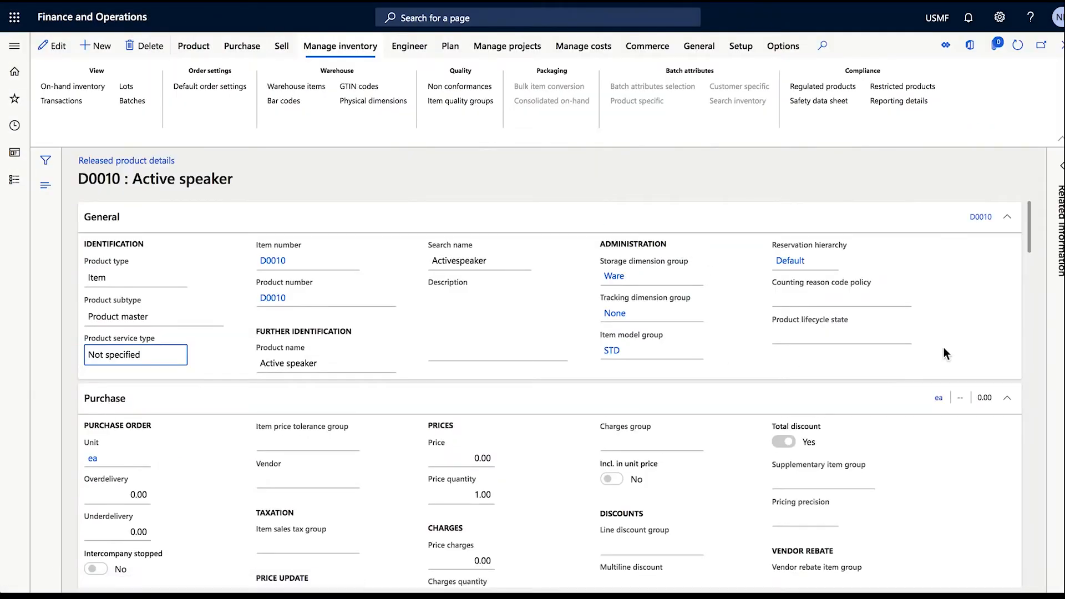
{"action": "left_click", "coordinate": [1011, 398]}
{"action": "left_click", "coordinate": [1006, 217]}
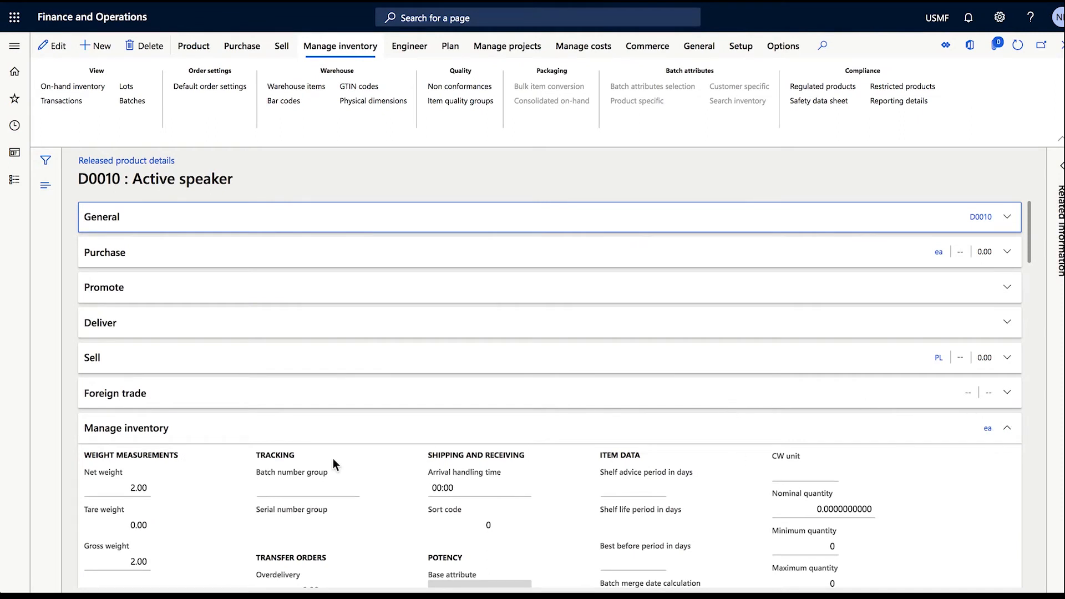
{"action": "left_click", "coordinate": [969, 434]}
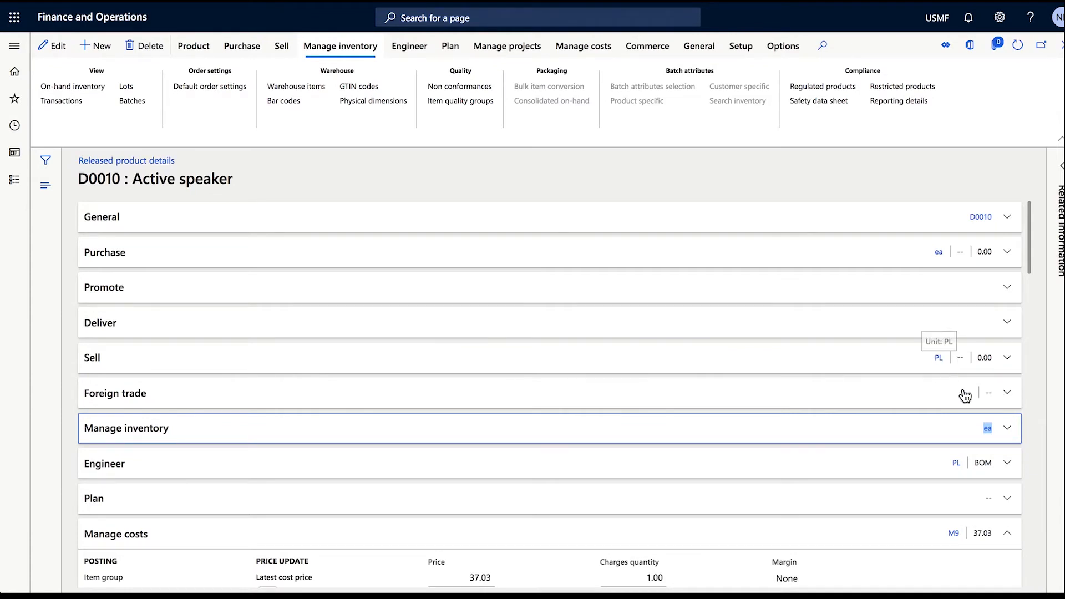
{"action": "left_click", "coordinate": [1061, 45]}
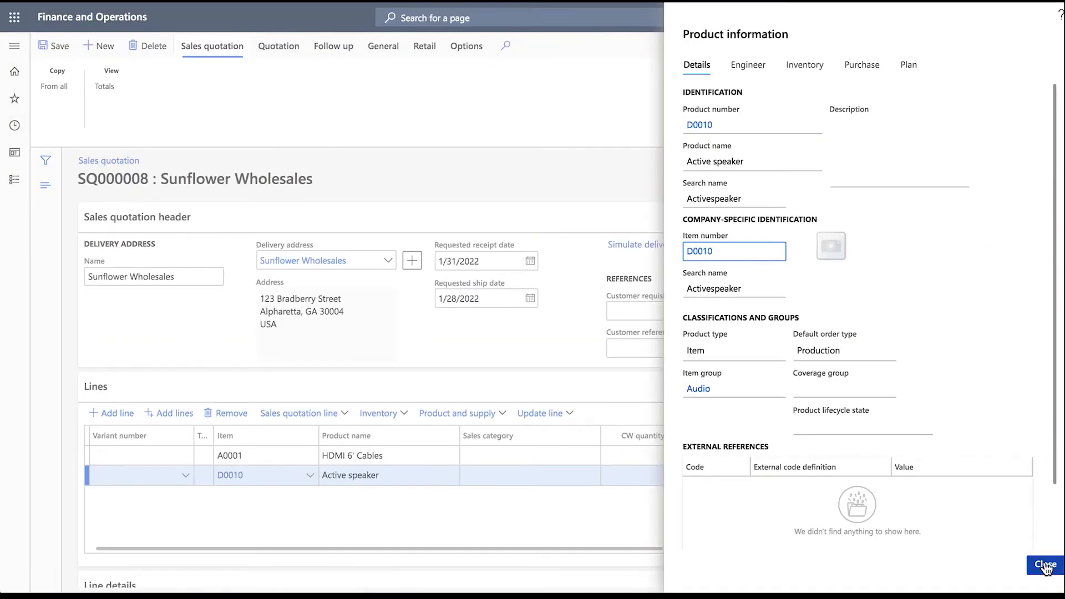
{"action": "left_click", "coordinate": [1045, 564]}
Change the unit of the Active speaker line to ea.
{"action": "left_click", "coordinate": [956, 475]}
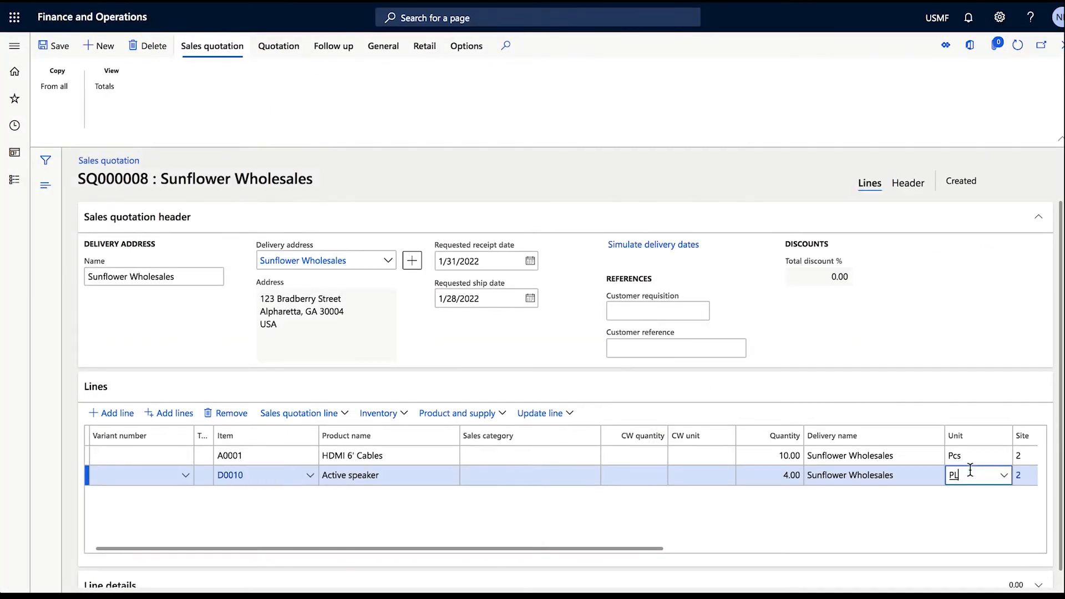
{"action": "type", "text": "ea"}
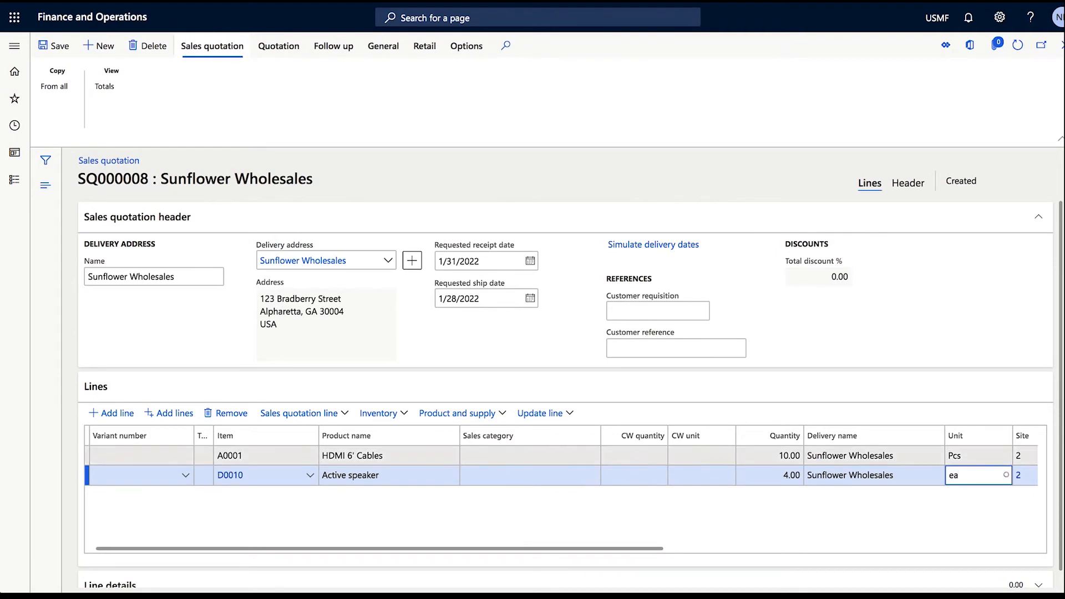
{"action": "key", "text": "Tab"}
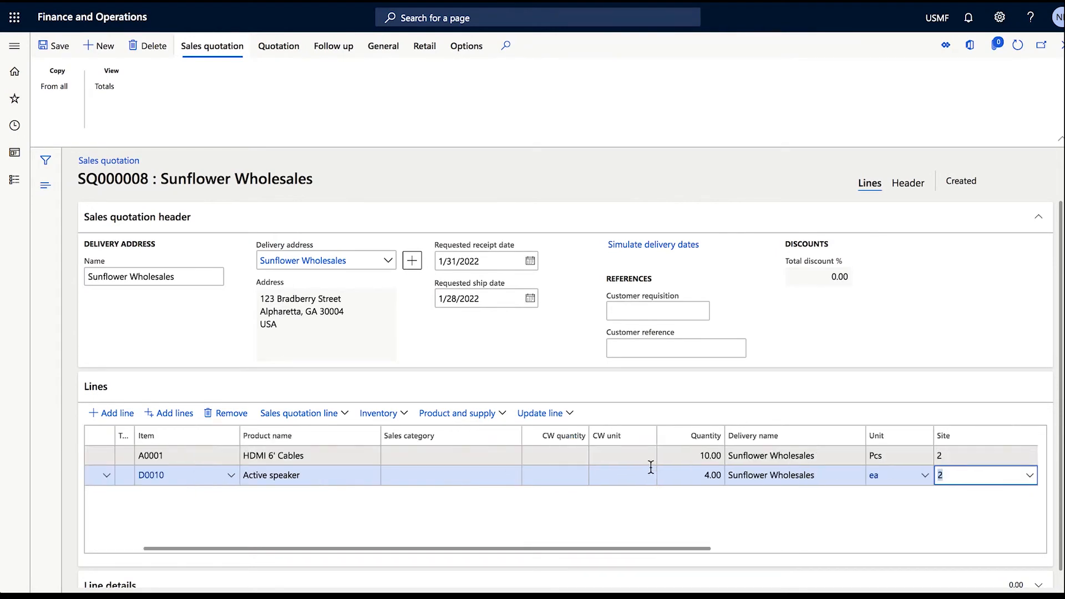
Set the unit price of the Active speaker line to 150, leave its discount fields blank and dismiss the notification.
{"action": "left_click", "coordinate": [716, 523]}
{"action": "left_click_drag", "start_coordinate": [668, 548], "coordinate": [956, 524]}
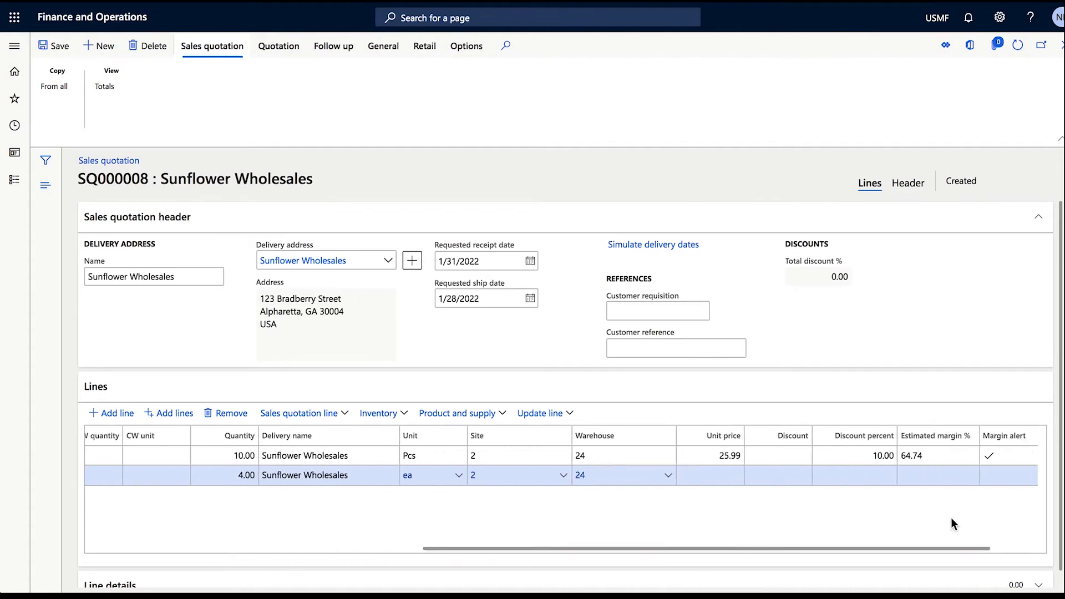
{"action": "left_click", "coordinate": [718, 476]}
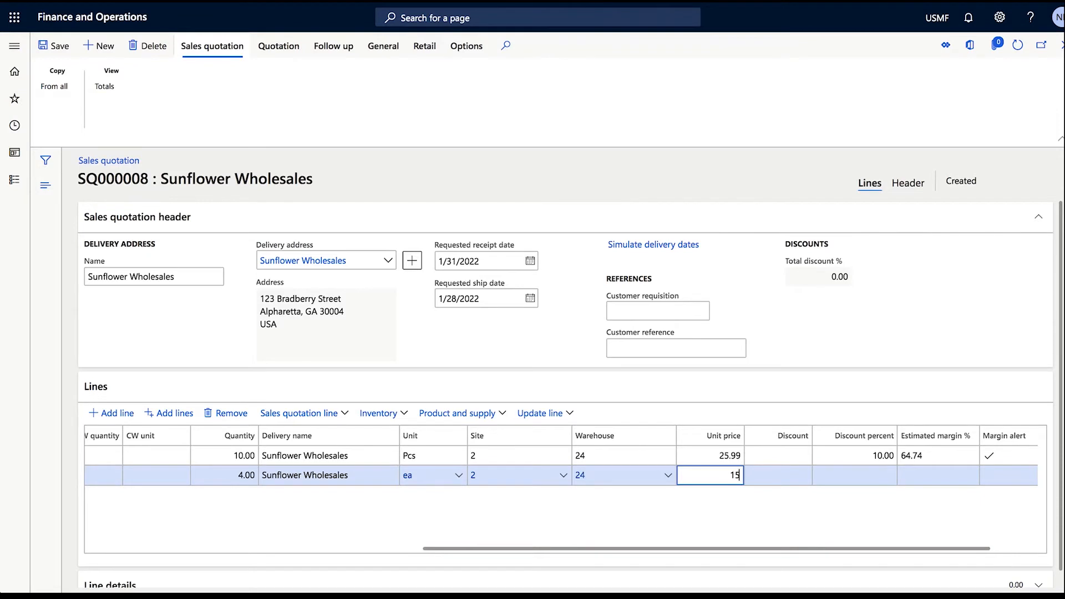
{"action": "type", "text": "150"}
{"action": "key", "text": "Tab"}
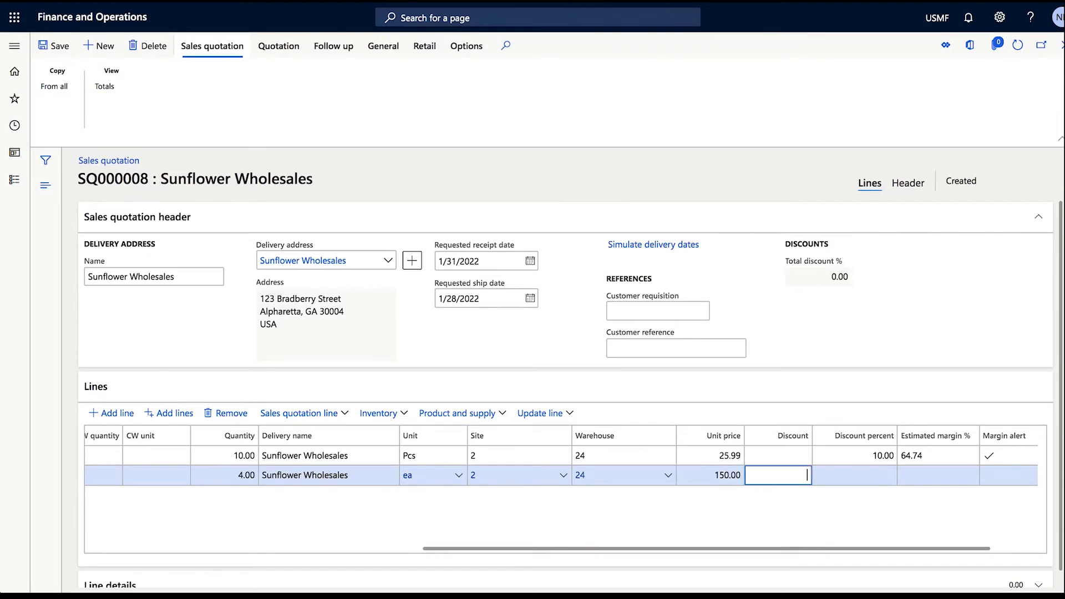
{"action": "key", "text": "Tab"}
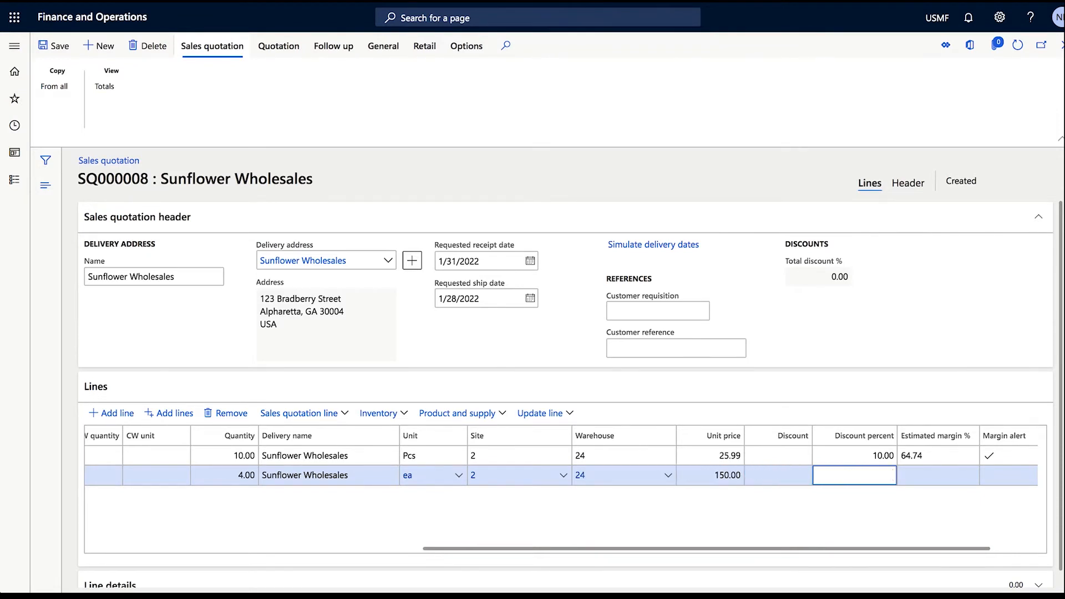
{"action": "key", "text": "Tab"}
{"action": "key", "text": "Tab"}
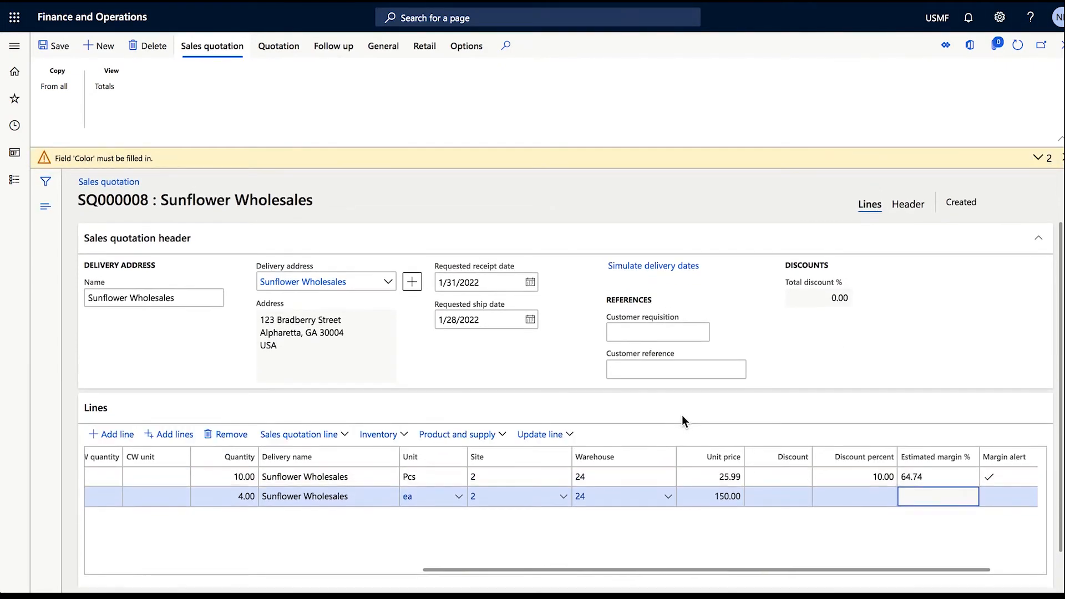
{"action": "left_click", "coordinate": [1063, 158]}
Display the Configuration, Size, Color and Style product dimensions on the quotation lines and save this dimension setup.
{"action": "left_click_drag", "start_coordinate": [898, 549], "coordinate": [790, 556]}
{"action": "left_click_drag", "start_coordinate": [574, 549], "coordinate": [812, 548]}
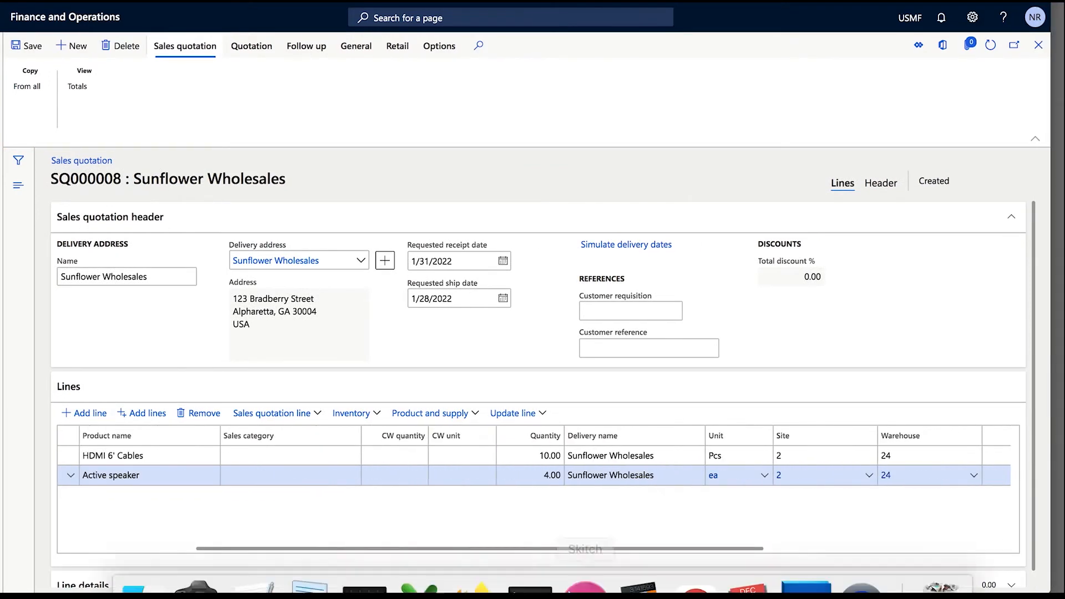
{"action": "left_click", "coordinate": [419, 481]}
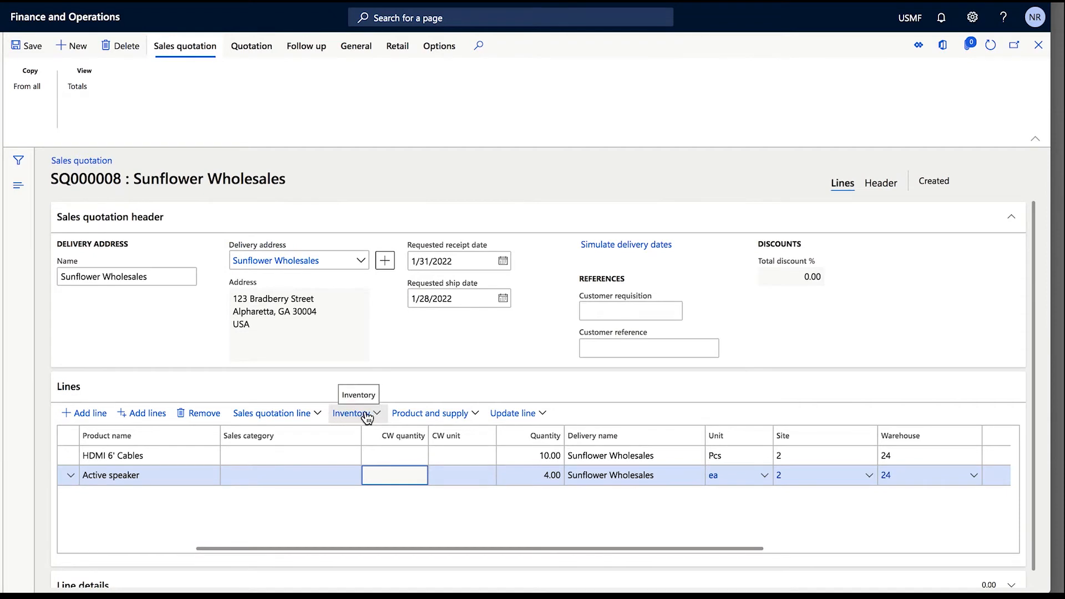
{"action": "left_click", "coordinate": [281, 414]}
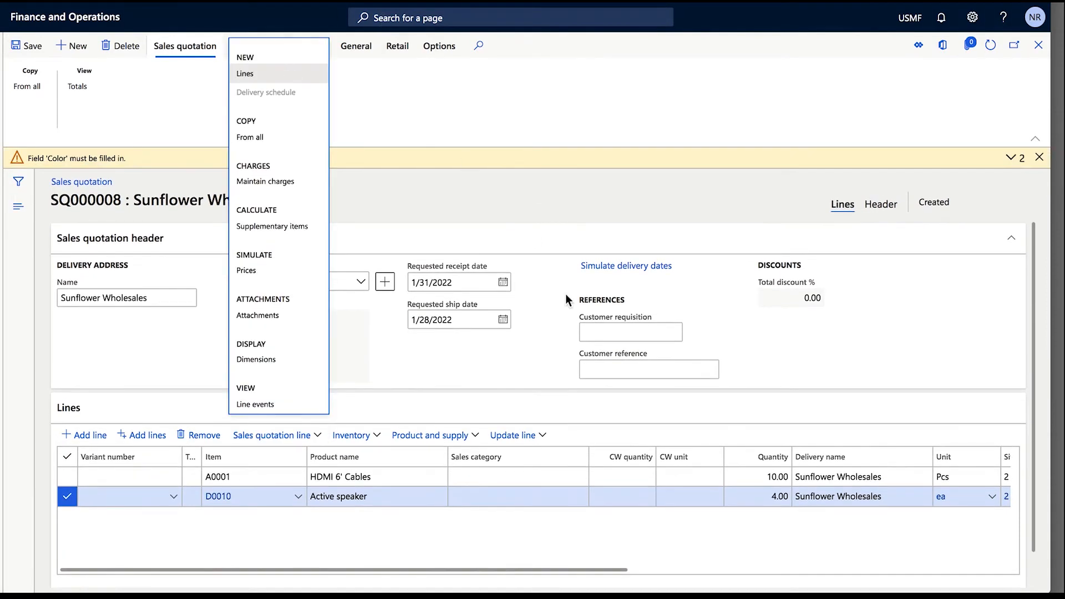
{"action": "left_click", "coordinate": [259, 362]}
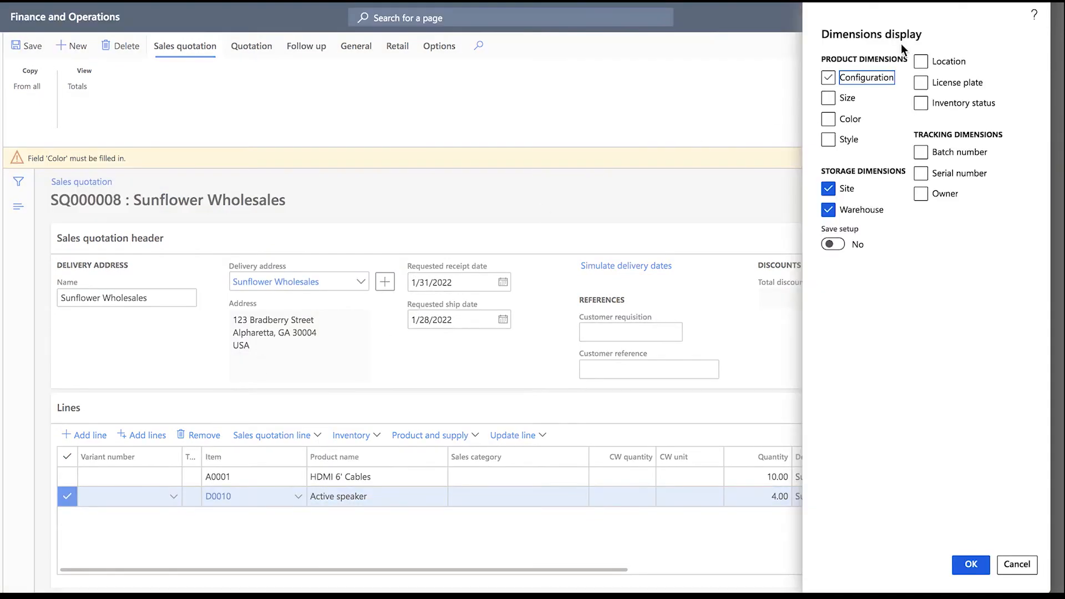
{"action": "left_click", "coordinate": [829, 117]}
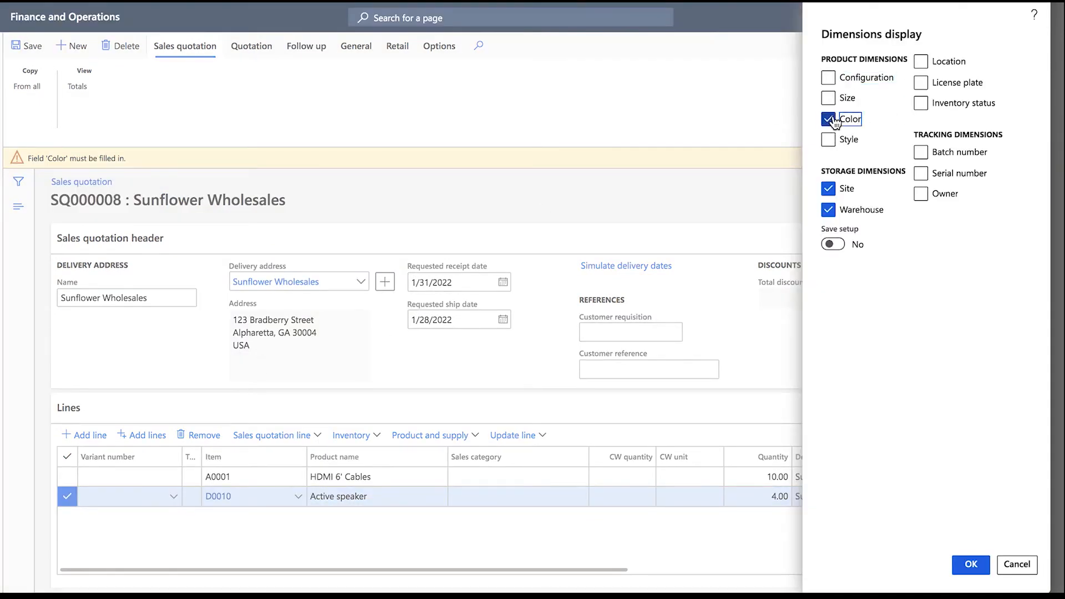
{"action": "left_click", "coordinate": [836, 72]}
{"action": "left_click", "coordinate": [828, 99]}
{"action": "left_click", "coordinate": [829, 141]}
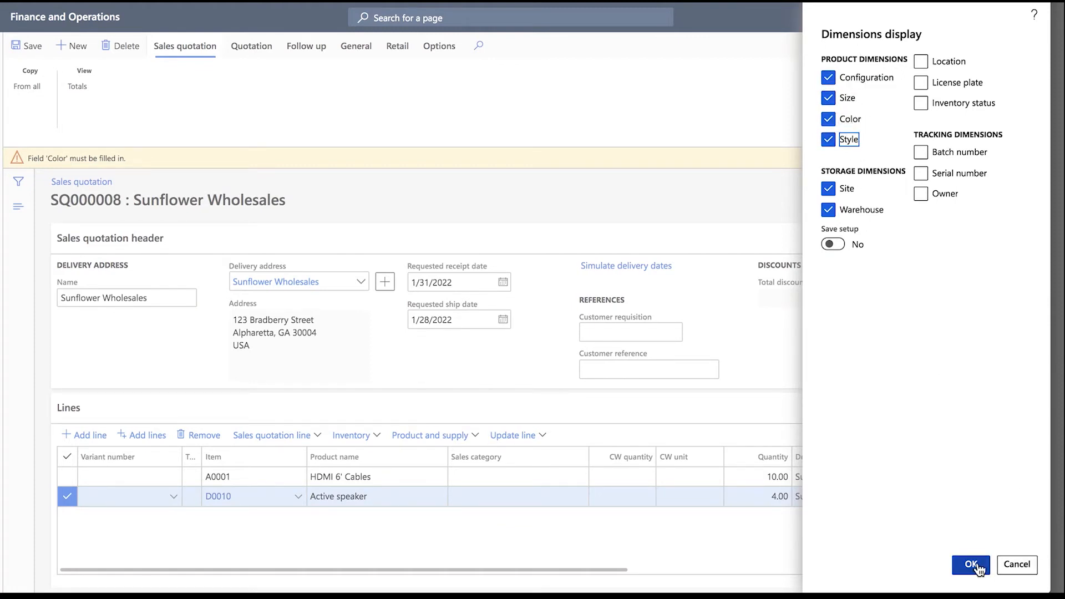
{"action": "left_click", "coordinate": [840, 247]}
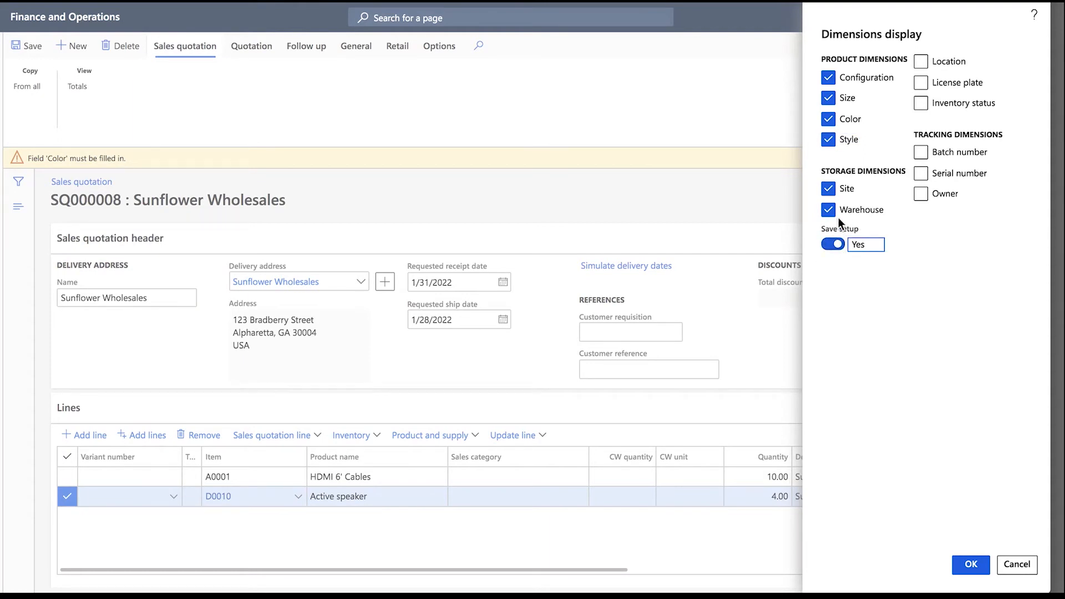
{"action": "left_click", "coordinate": [970, 564]}
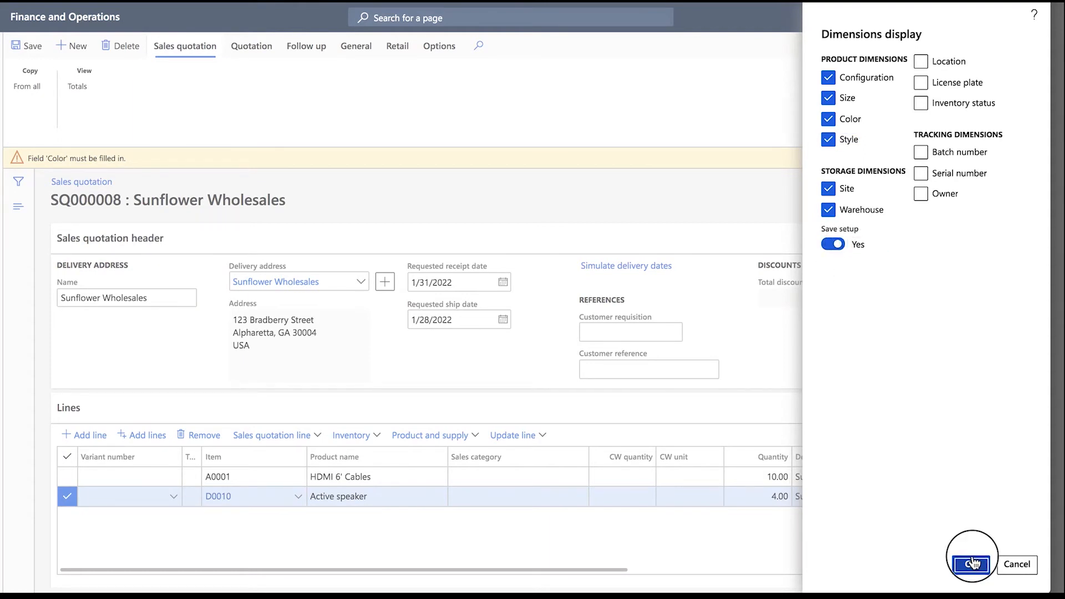
Refresh the sales quotation and dismiss the notification messages.
{"action": "left_click", "coordinate": [1039, 154]}
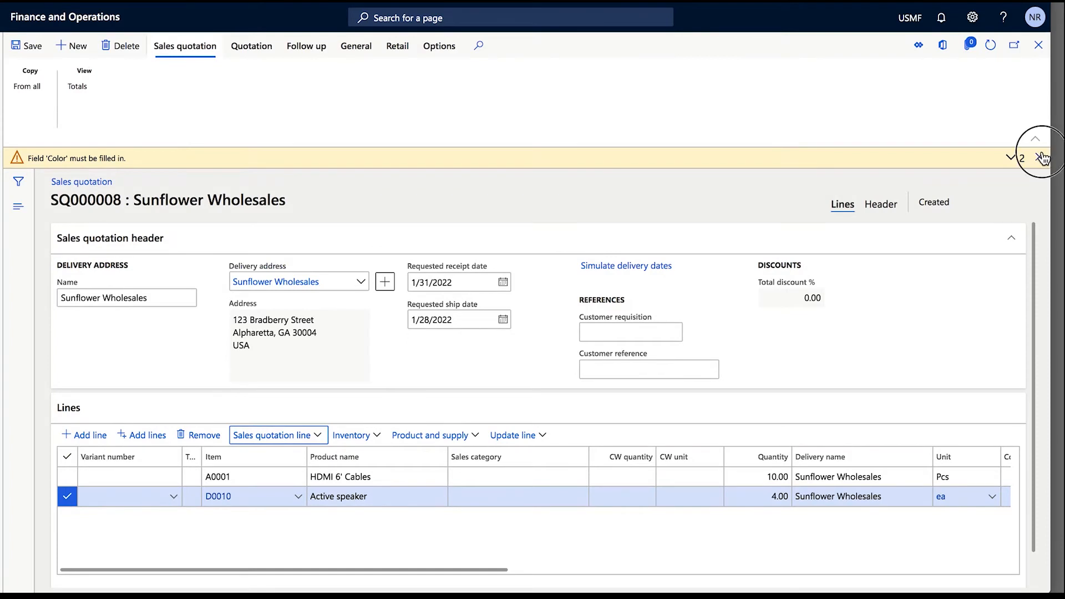
{"action": "left_click", "coordinate": [992, 48]}
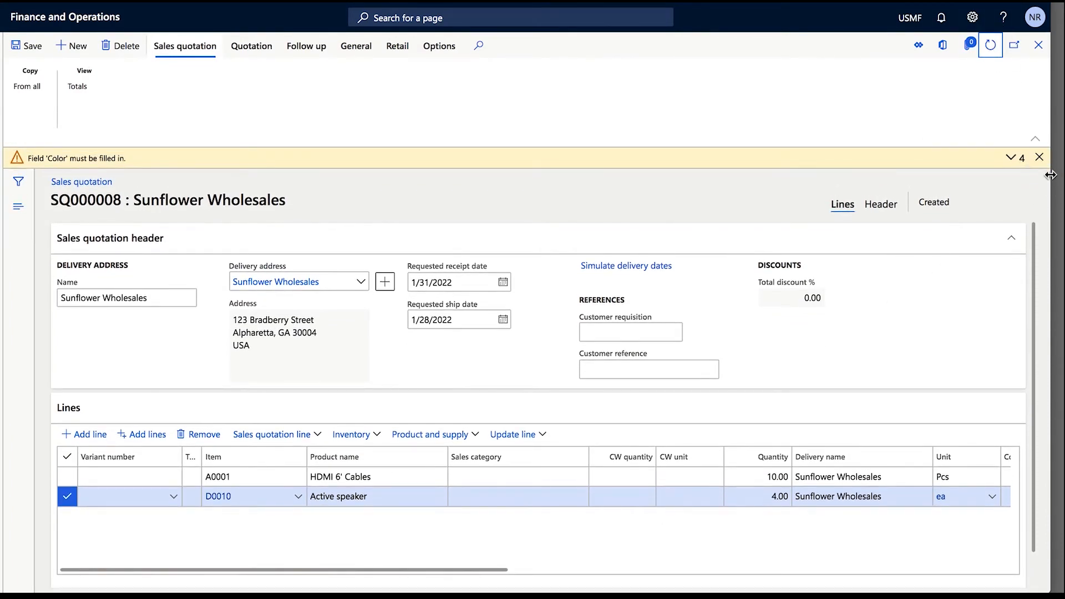
{"action": "left_click", "coordinate": [1043, 159]}
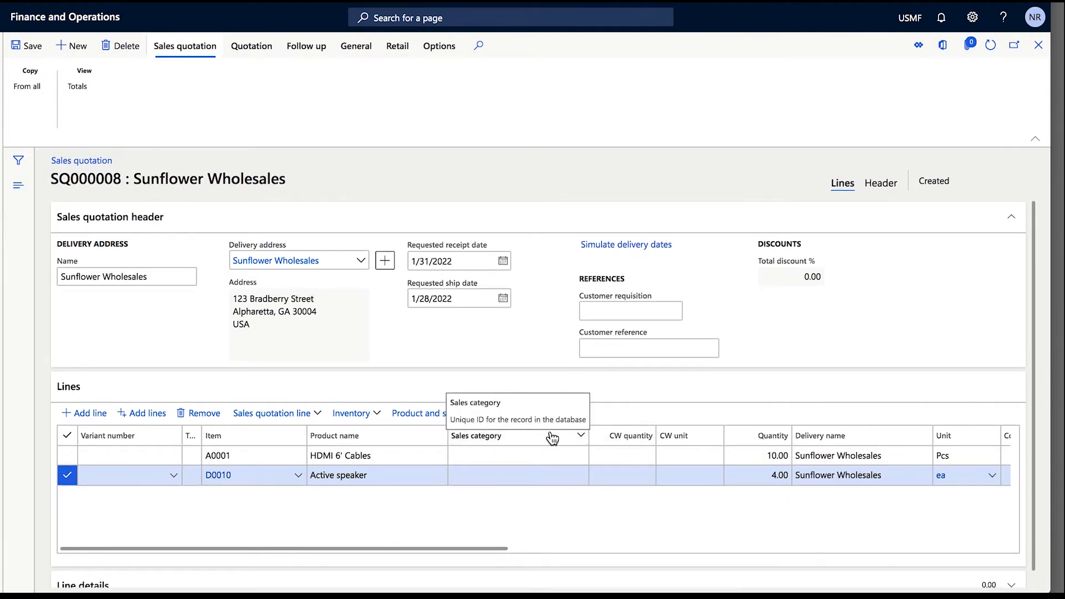
Hide the Sales category, CW quantity and CW unit columns in the quotation lines grid.
{"action": "right_click", "coordinate": [561, 437]}
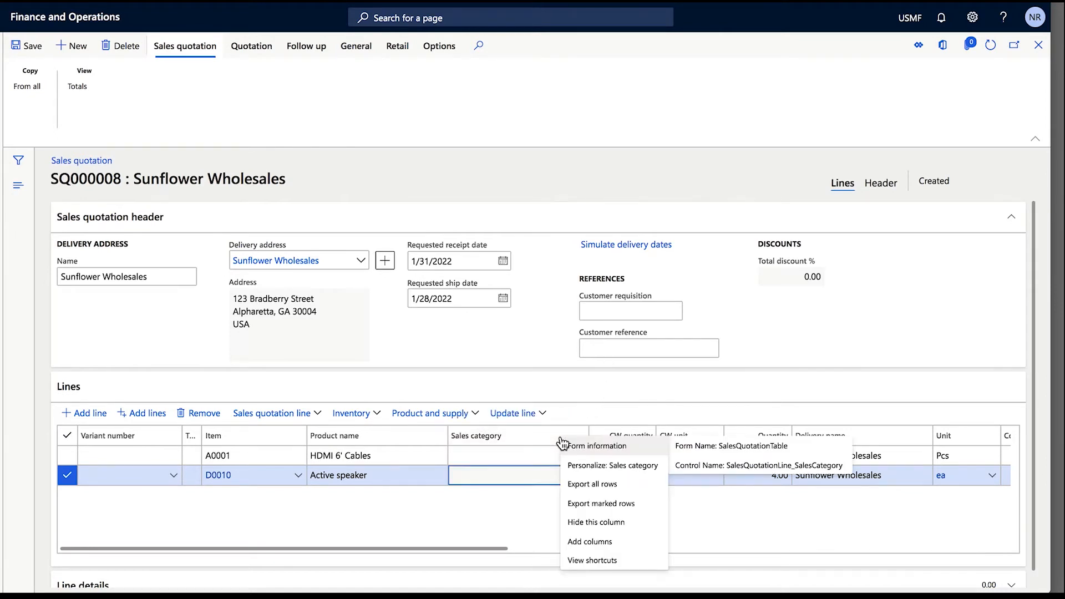
{"action": "left_click", "coordinate": [604, 524]}
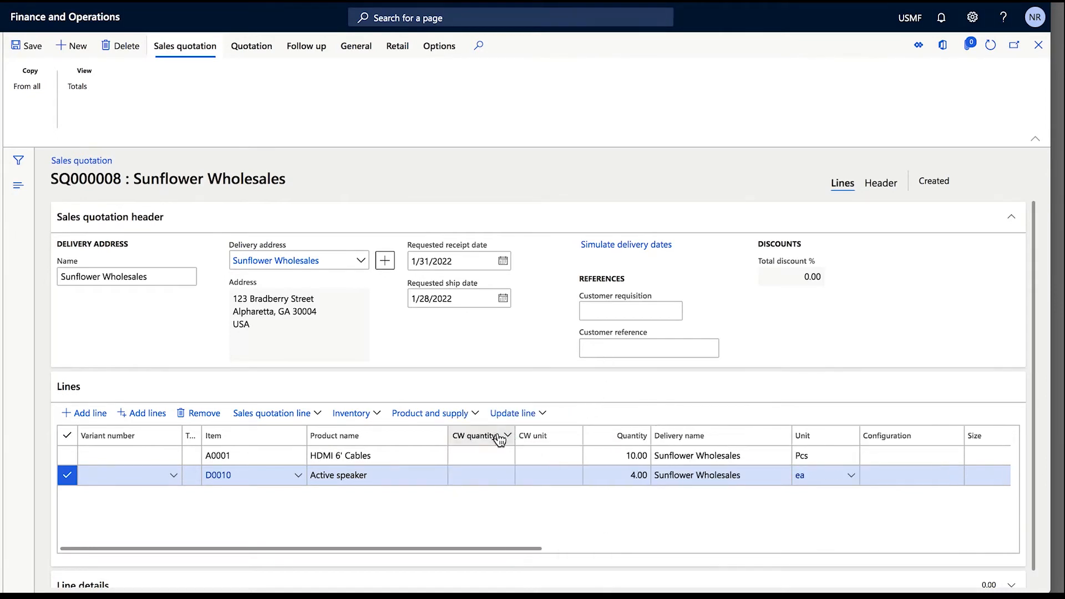
{"action": "right_click", "coordinate": [501, 442]}
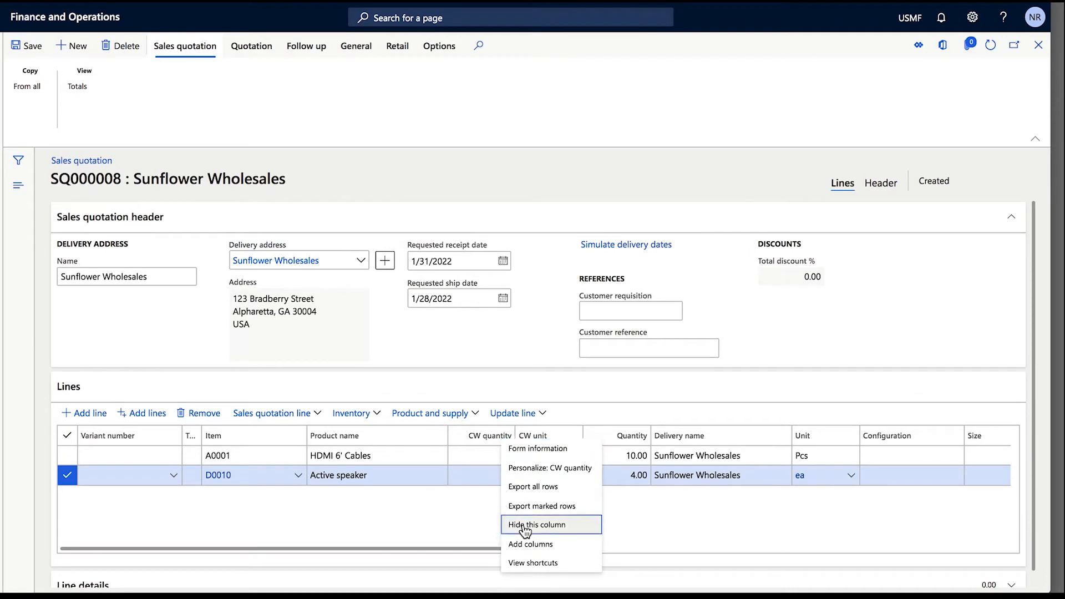
{"action": "left_click", "coordinate": [541, 525]}
{"action": "right_click", "coordinate": [498, 438]}
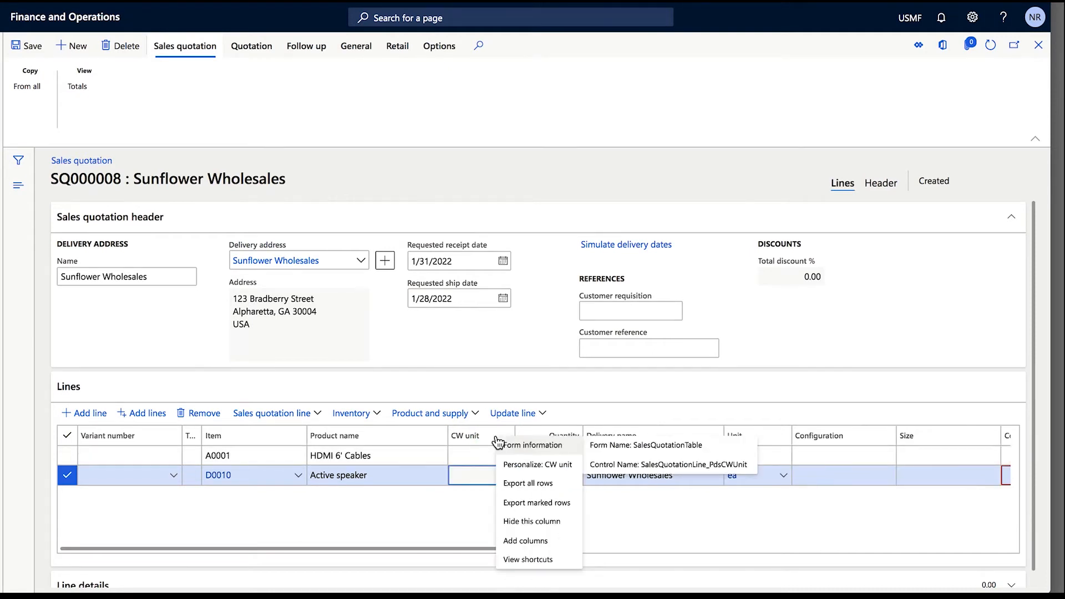
{"action": "left_click", "coordinate": [532, 523]}
Set the color of the Active speaker line to Black and decline overwriting its manually entered unit price.
{"action": "left_click_drag", "start_coordinate": [533, 554], "coordinate": [761, 547]}
{"action": "left_click", "coordinate": [667, 478]}
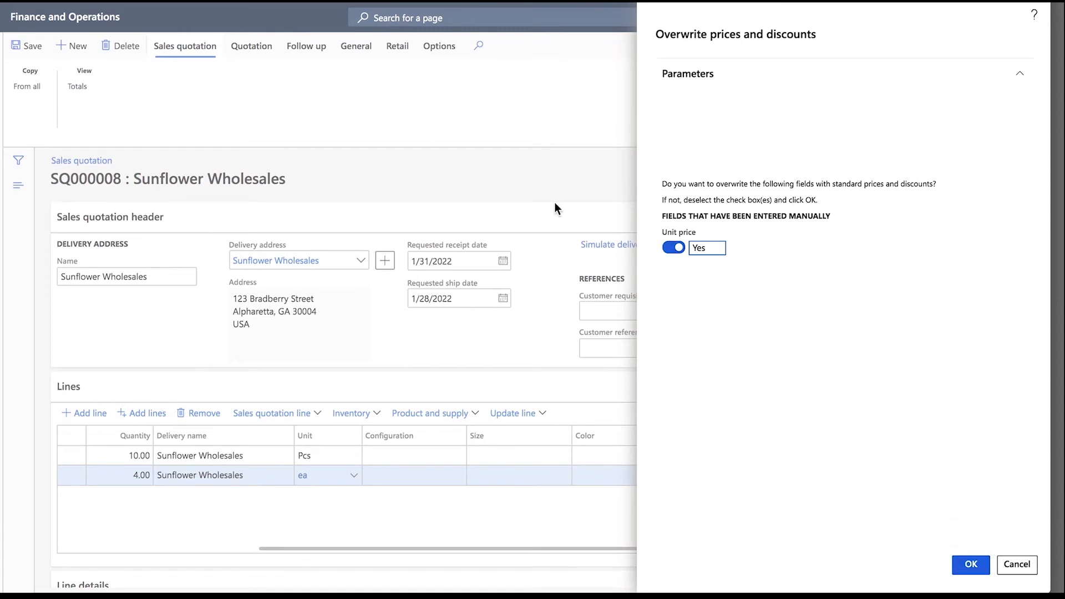
{"action": "left_click", "coordinate": [671, 248]}
{"action": "left_click", "coordinate": [968, 562]}
Refresh the quotation, then save it with the Active speaker line selected.
{"action": "left_click_drag", "start_coordinate": [638, 549], "coordinate": [827, 535]}
{"action": "left_click", "coordinate": [991, 45]}
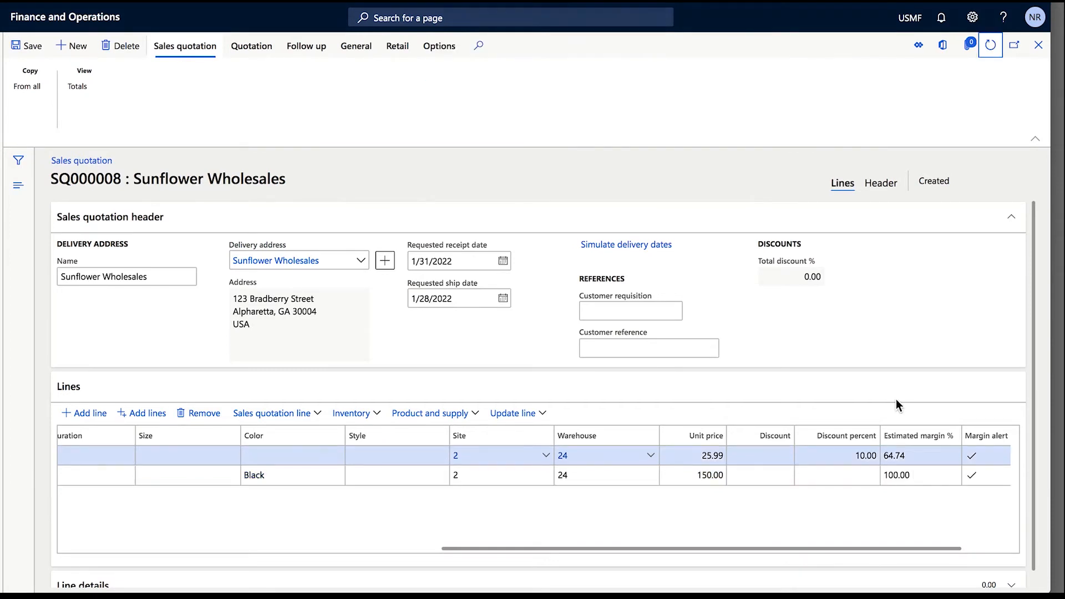
{"action": "left_click_drag", "start_coordinate": [830, 551], "coordinate": [165, 578]}
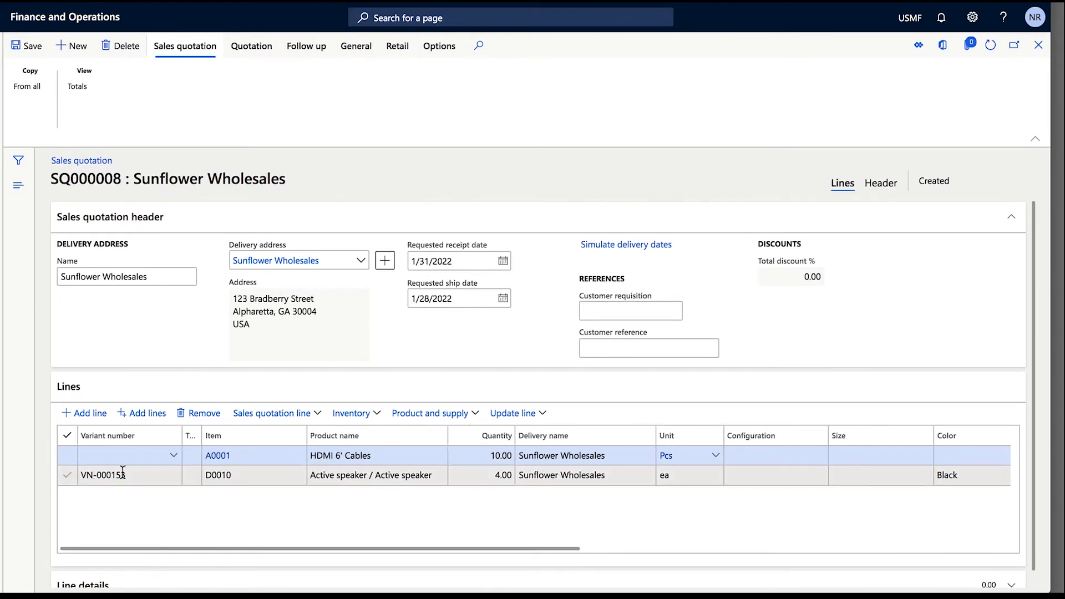
{"action": "left_click", "coordinate": [70, 477]}
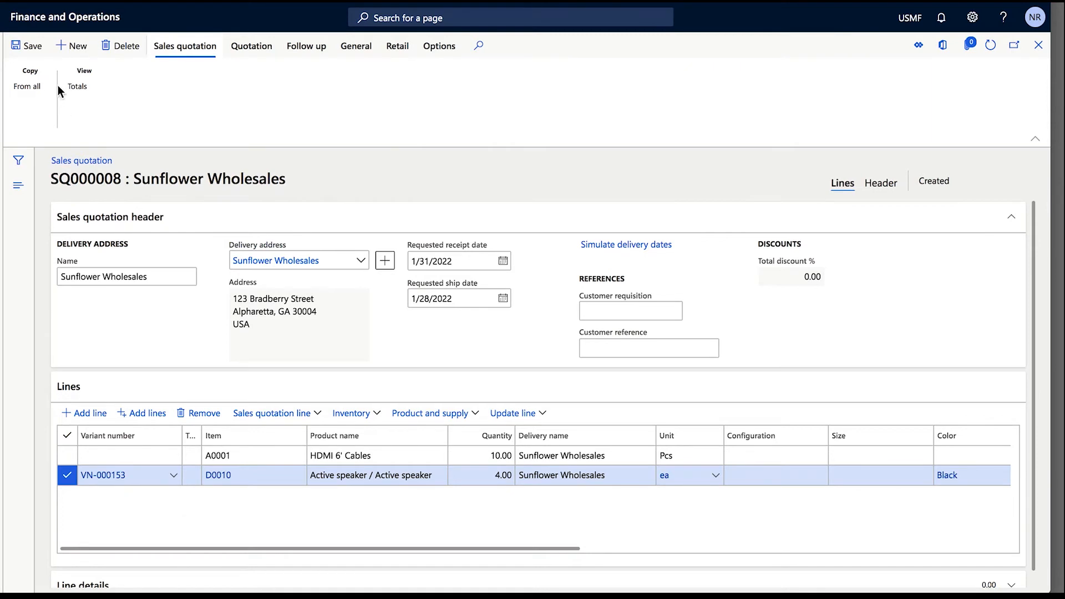
{"action": "left_click", "coordinate": [29, 44]}
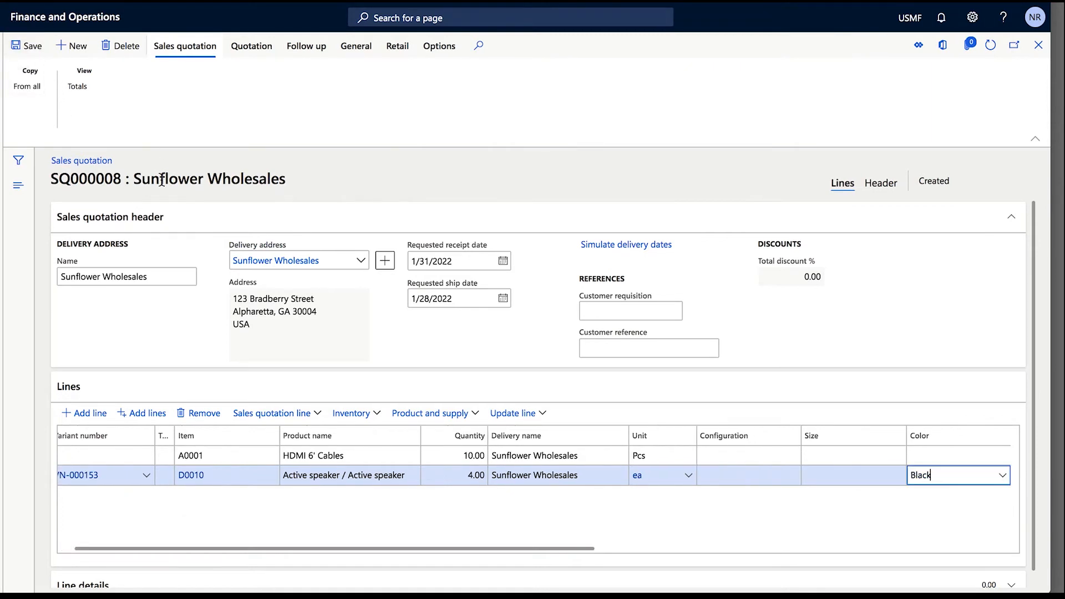
{"action": "left_click", "coordinate": [295, 533]}
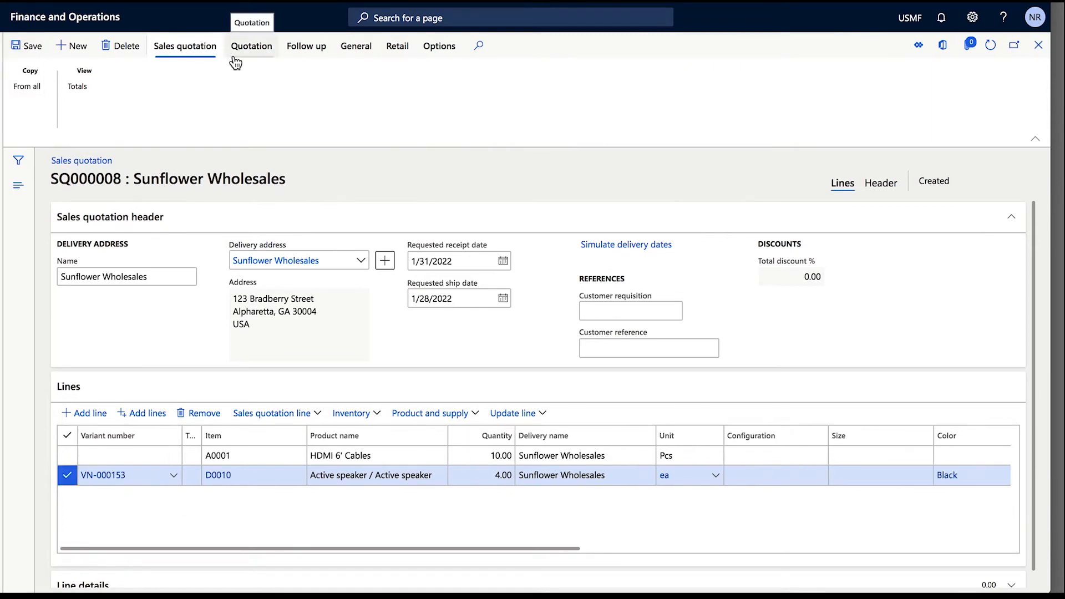
Open the charges maintenance page for the quotation and choose the FREIGHT charges code on the new charge line.
{"action": "left_click", "coordinate": [238, 49]}
{"action": "left_click", "coordinate": [35, 93]}
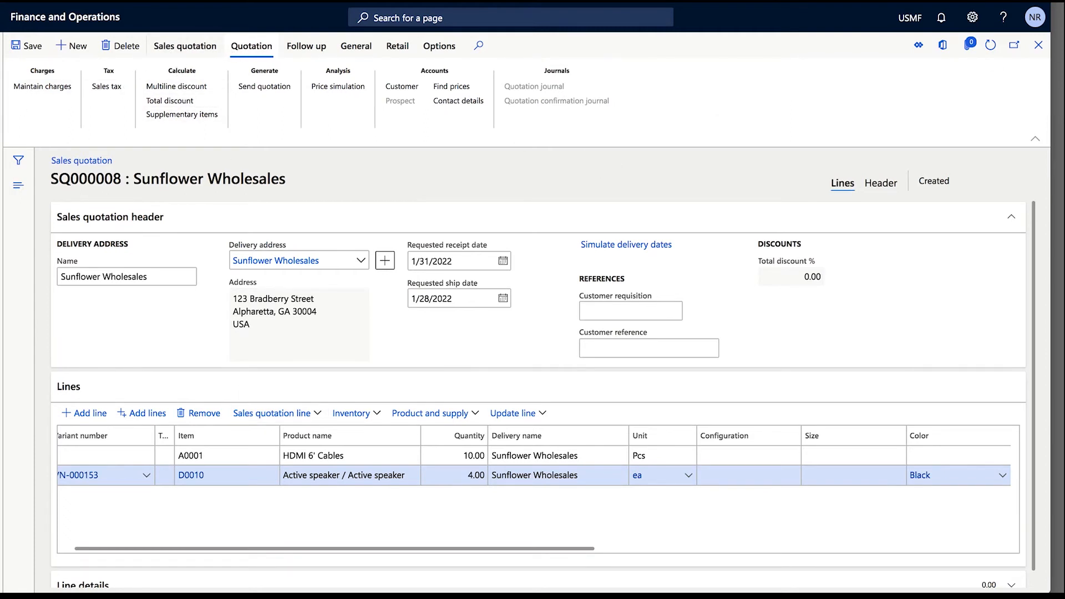
{"action": "left_click", "coordinate": [1035, 138]}
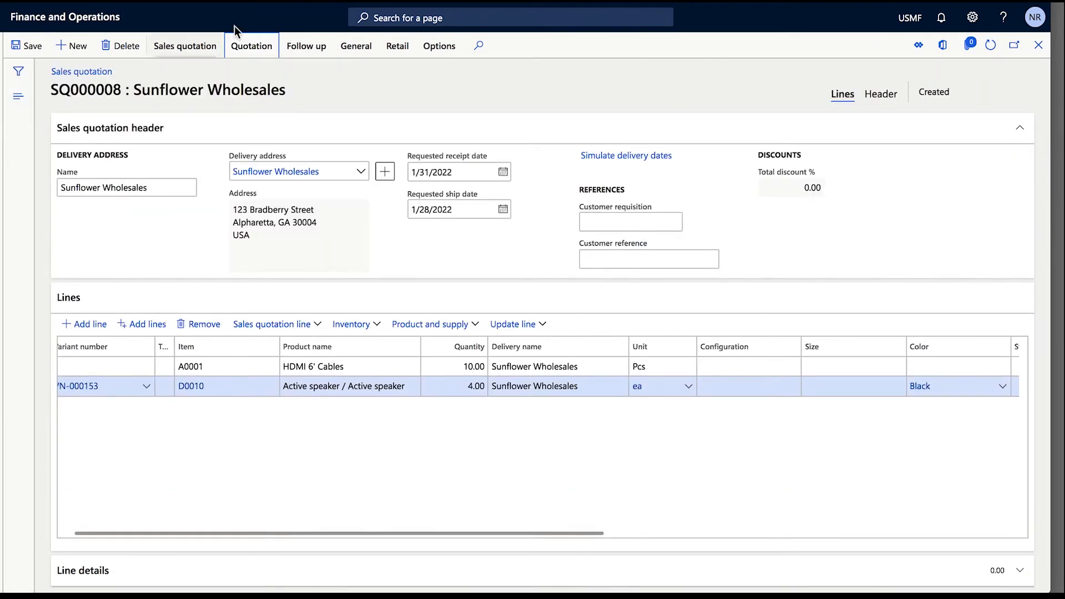
{"action": "left_click", "coordinate": [253, 53]}
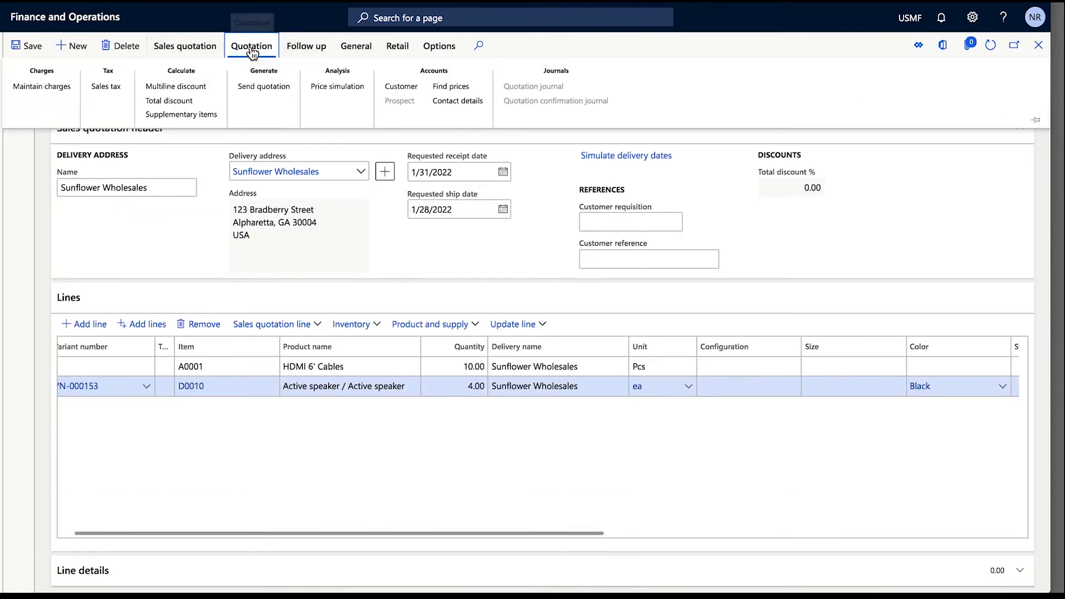
{"action": "left_click", "coordinate": [40, 93]}
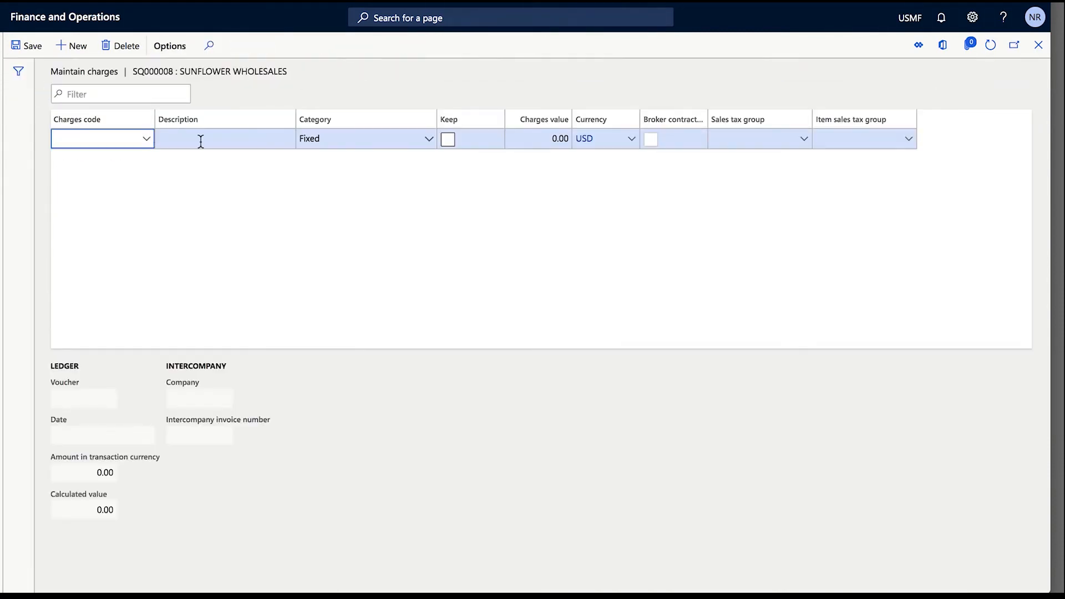
{"action": "left_click", "coordinate": [147, 141]}
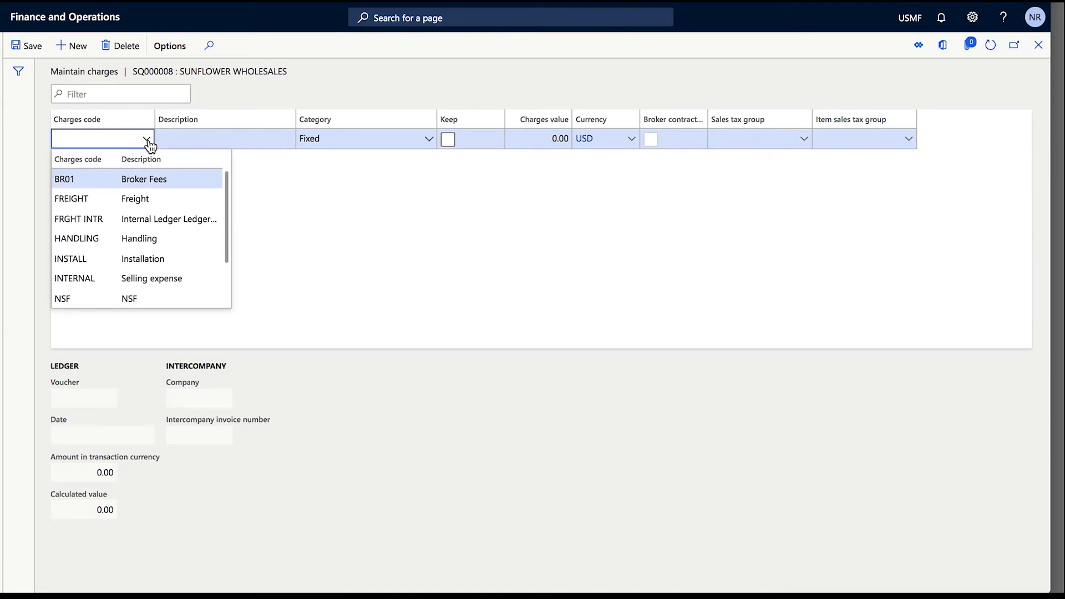
{"action": "left_click", "coordinate": [133, 205]}
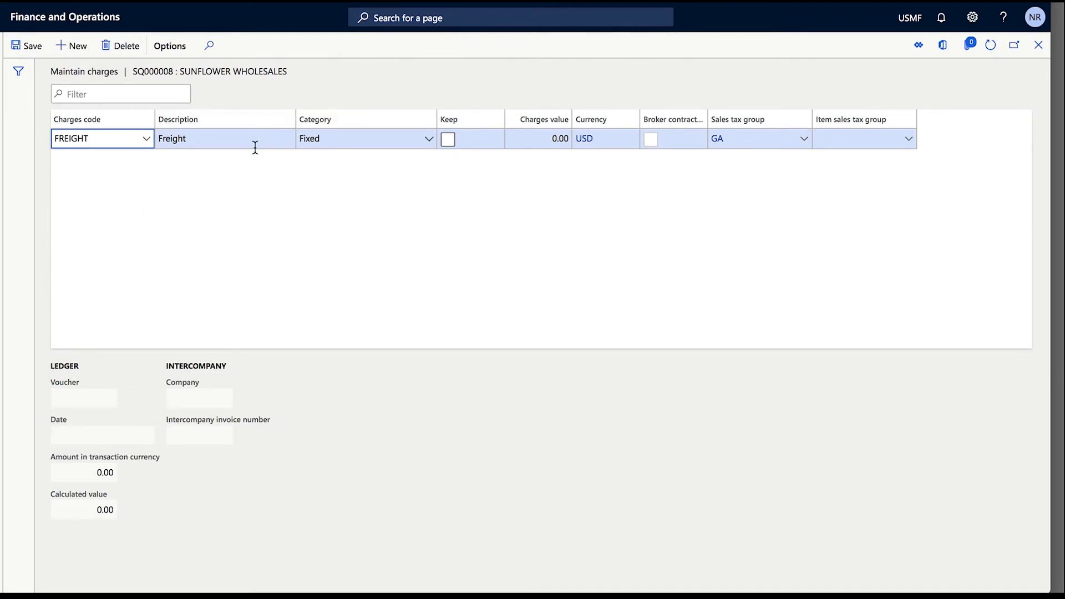
Set the charges value of the FREIGHT line to 25.00, save it, and return to the quotation.
{"action": "left_click", "coordinate": [125, 160]}
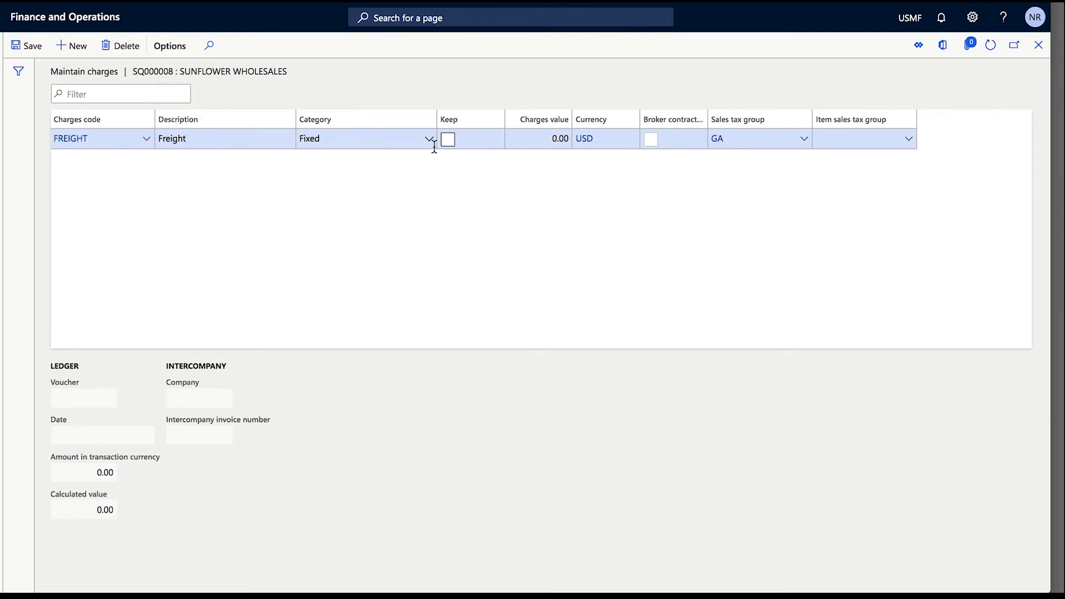
{"action": "left_click", "coordinate": [517, 136]}
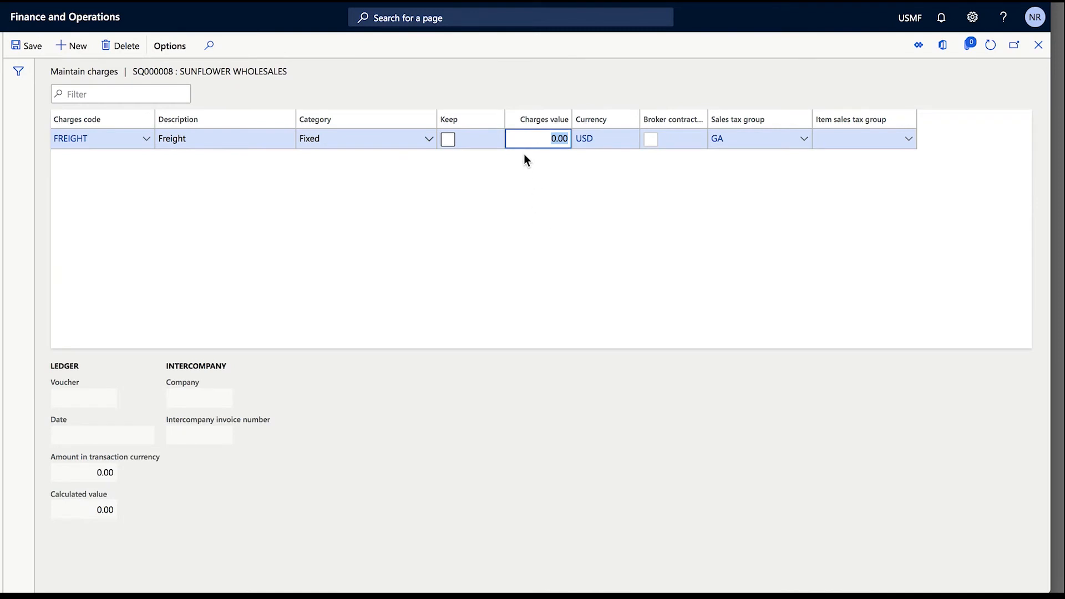
{"action": "type", "text": "25.00"}
{"action": "left_click", "coordinate": [33, 46]}
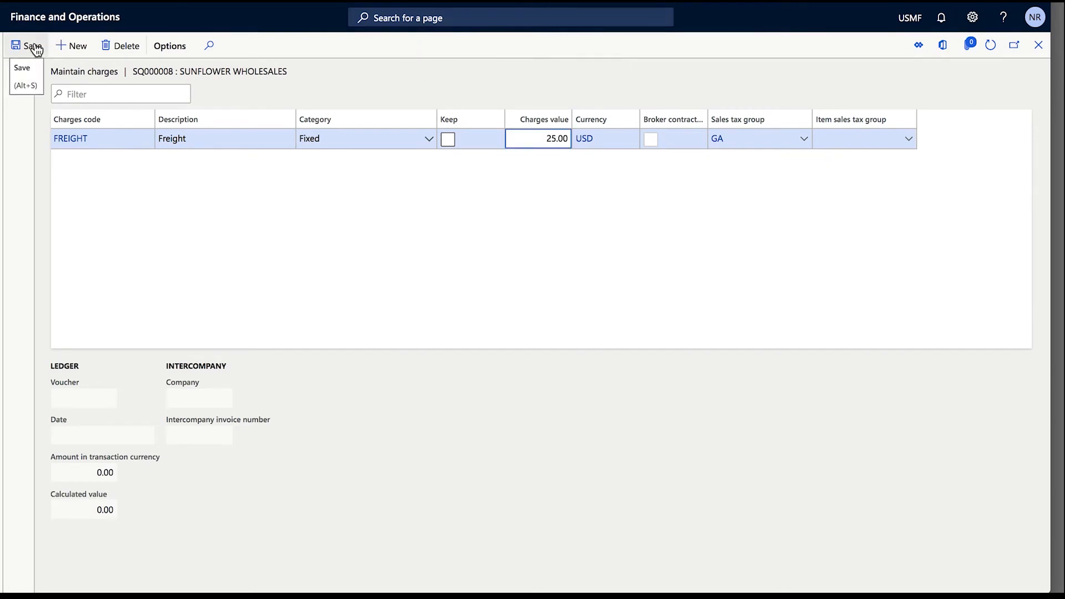
{"action": "left_click", "coordinate": [1038, 45]}
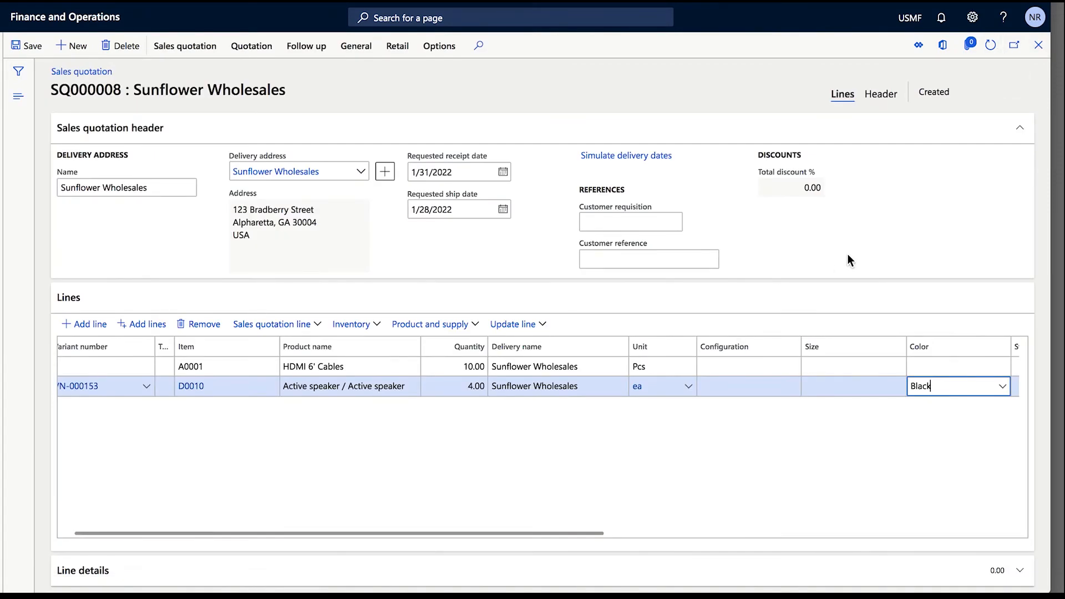
Review the quotation lines through to the unit price and discount columns, and save the quotation.
{"action": "scroll", "coordinate": [953, 448], "scroll_direction": "right", "scroll_amount": 4}
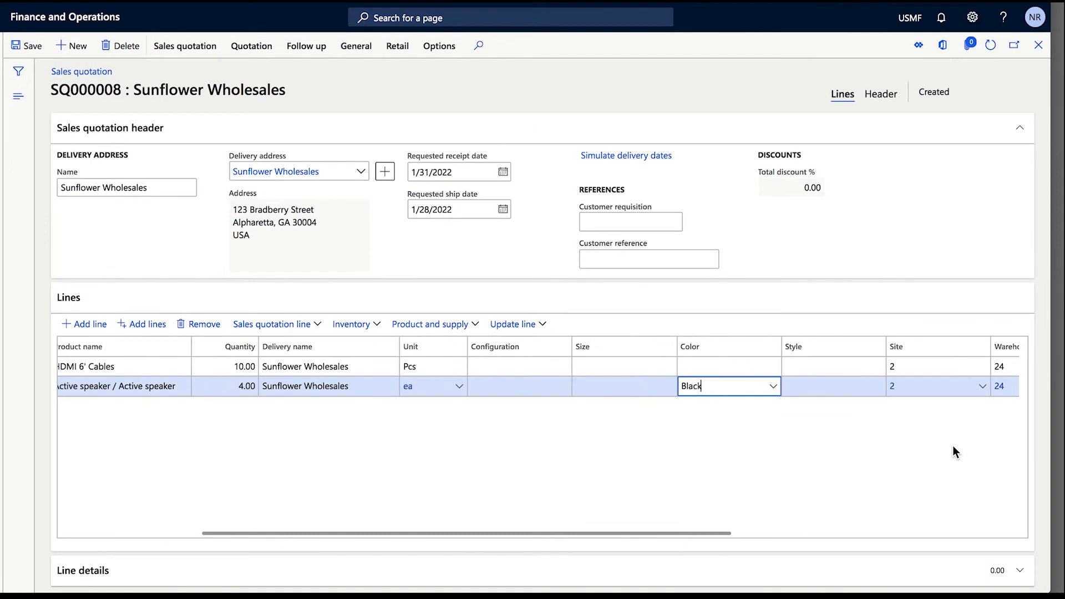
{"action": "scroll", "coordinate": [946, 434], "scroll_direction": "left", "scroll_amount": 4}
{"action": "scroll", "coordinate": [946, 438], "scroll_direction": "left", "scroll_amount": 1}
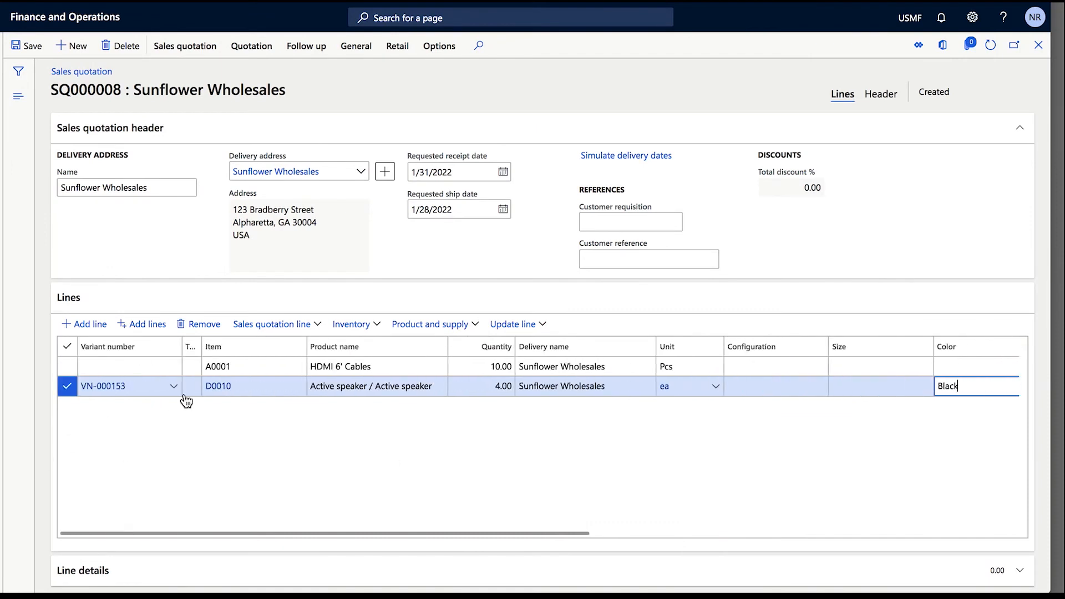
{"action": "left_click", "coordinate": [385, 537]}
{"action": "left_click_drag", "start_coordinate": [538, 534], "coordinate": [963, 587]}
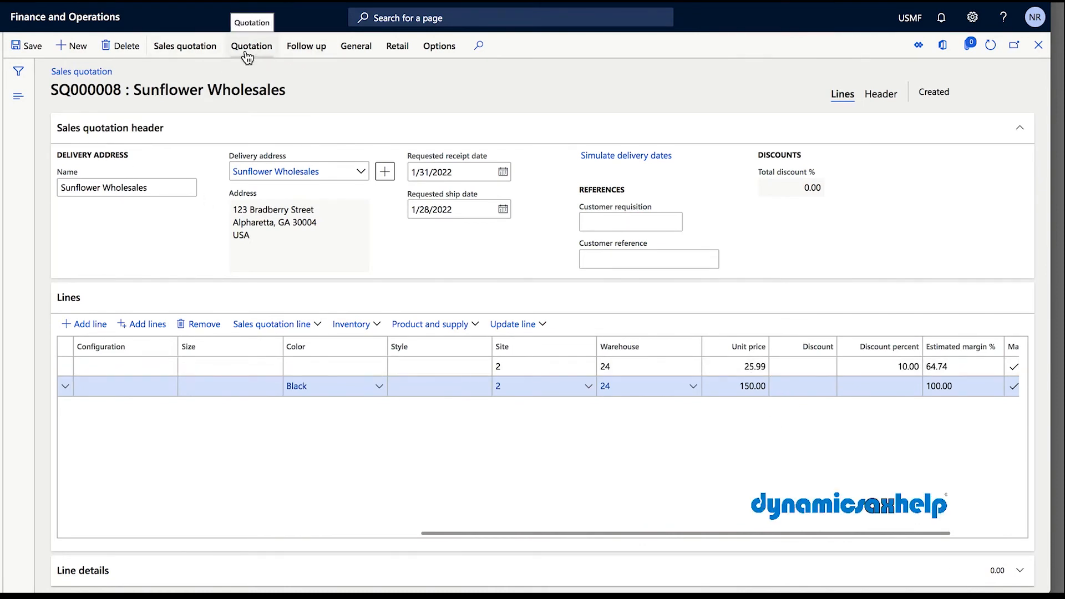
{"action": "left_click", "coordinate": [22, 48]}
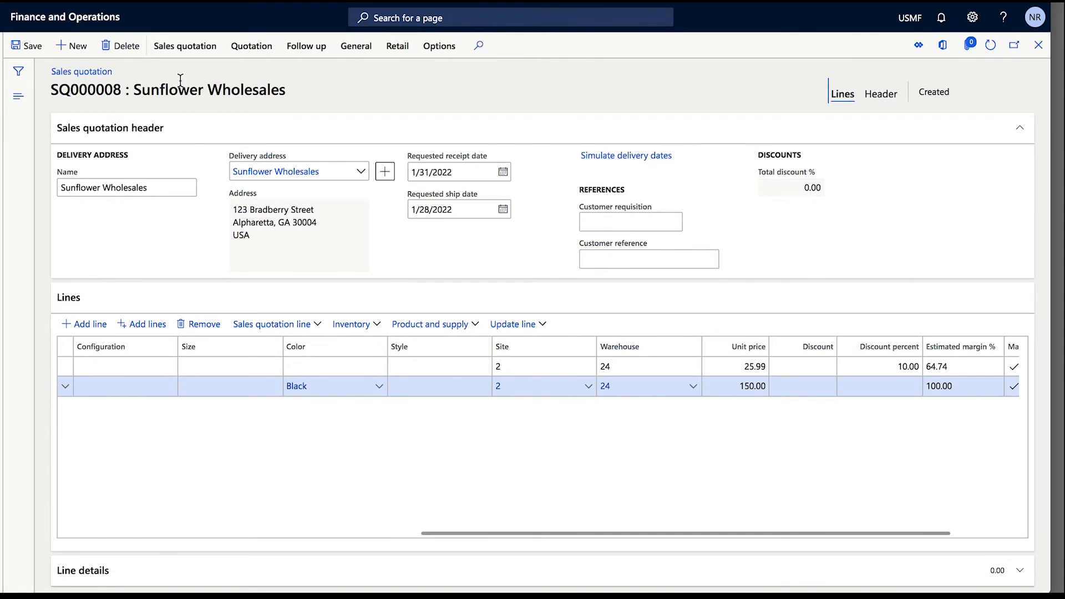
Start sending the quotation and open its print destination settings.
{"action": "left_click", "coordinate": [236, 49]}
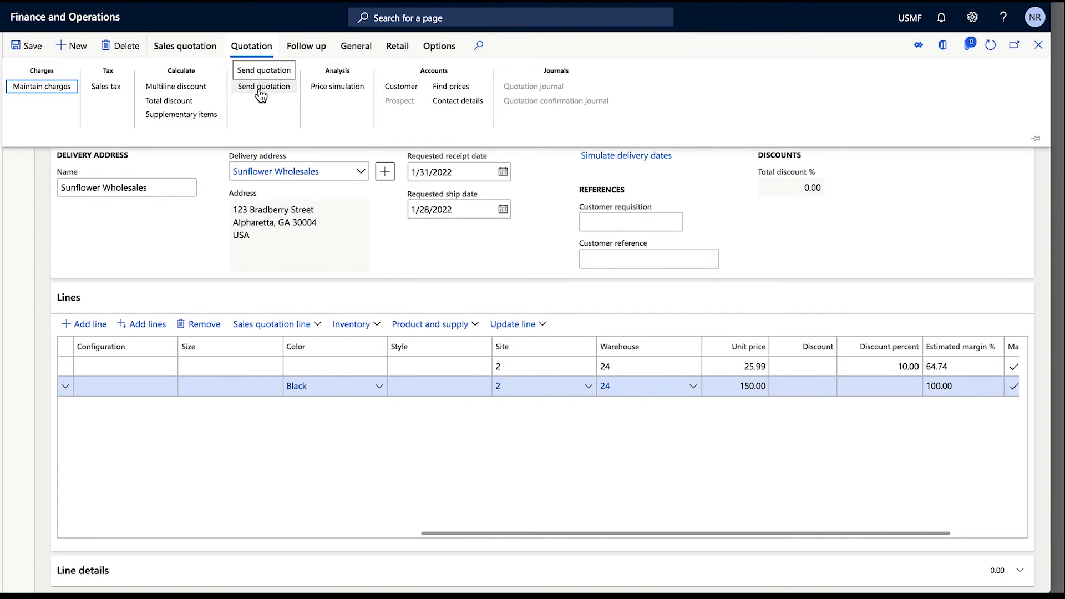
{"action": "left_click", "coordinate": [259, 90]}
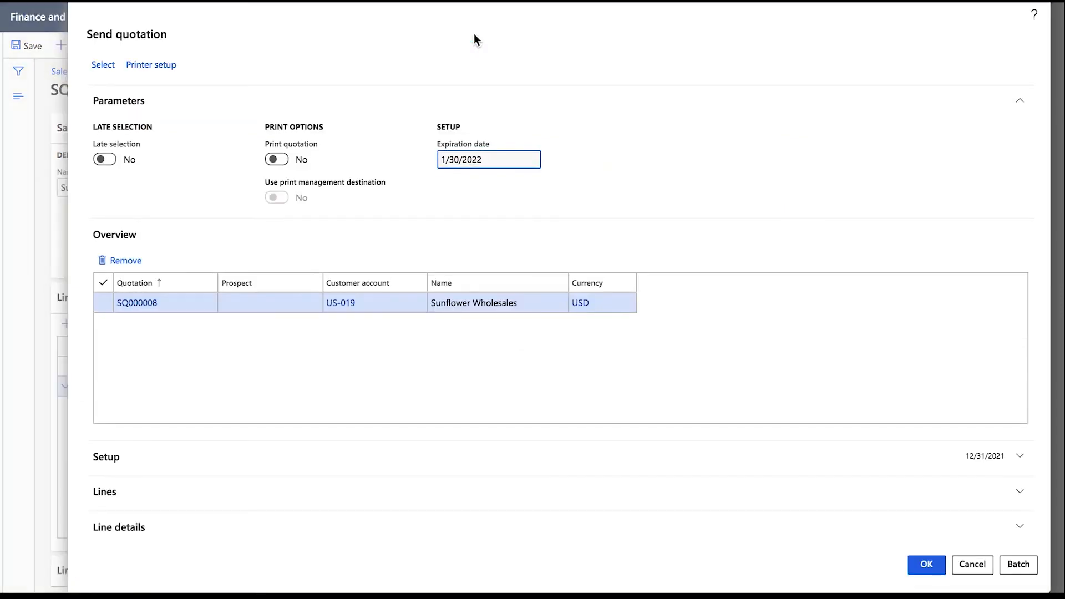
{"action": "left_click", "coordinate": [141, 65]}
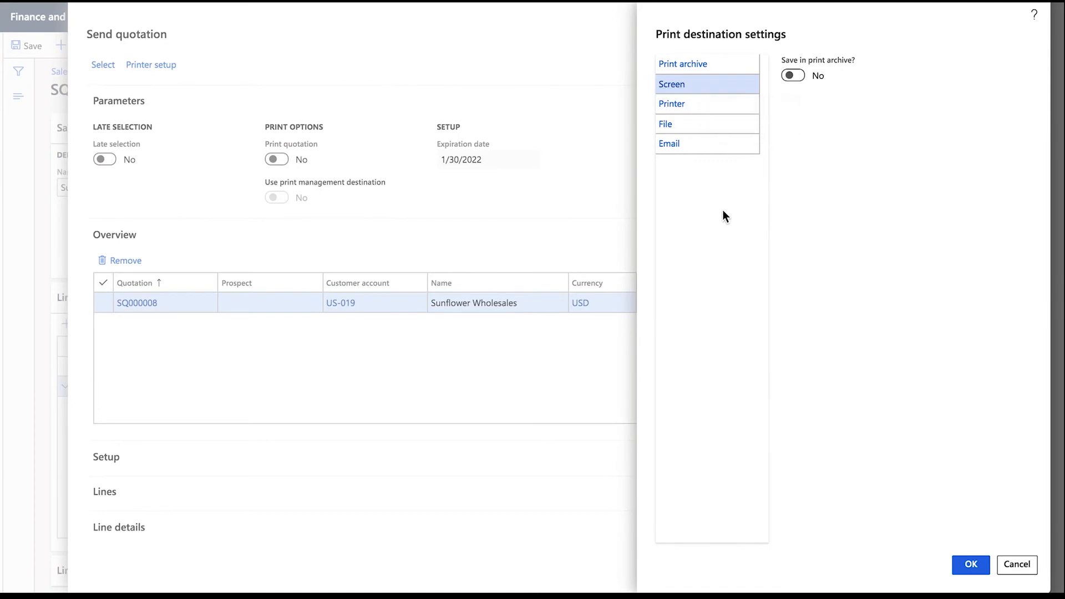
Examine the Printer and File print destinations, including the printer names and file formats on offer.
{"action": "left_click", "coordinate": [701, 113]}
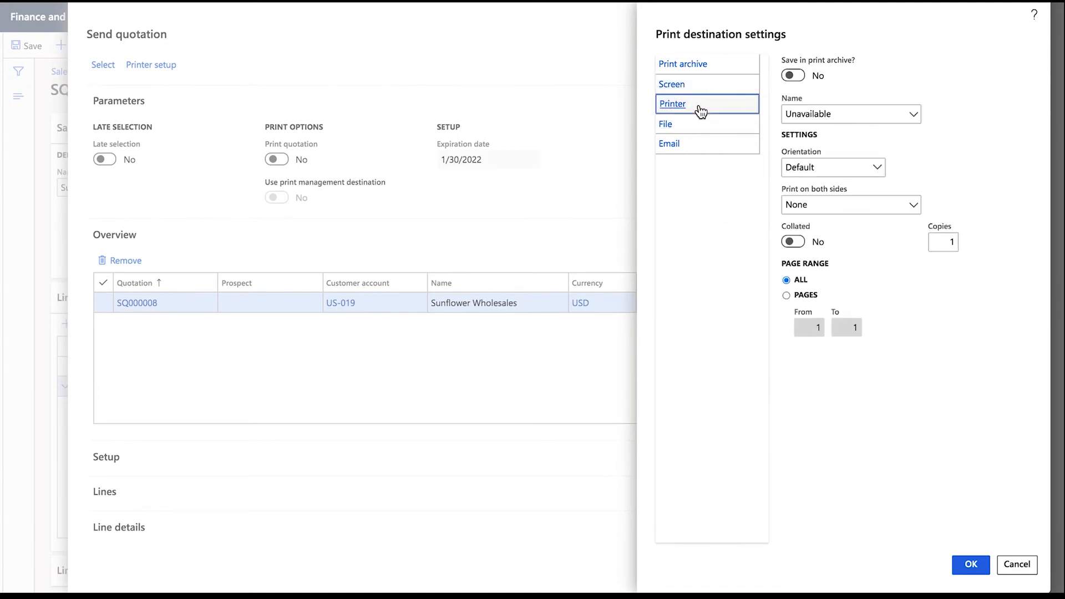
{"action": "left_click", "coordinate": [914, 115]}
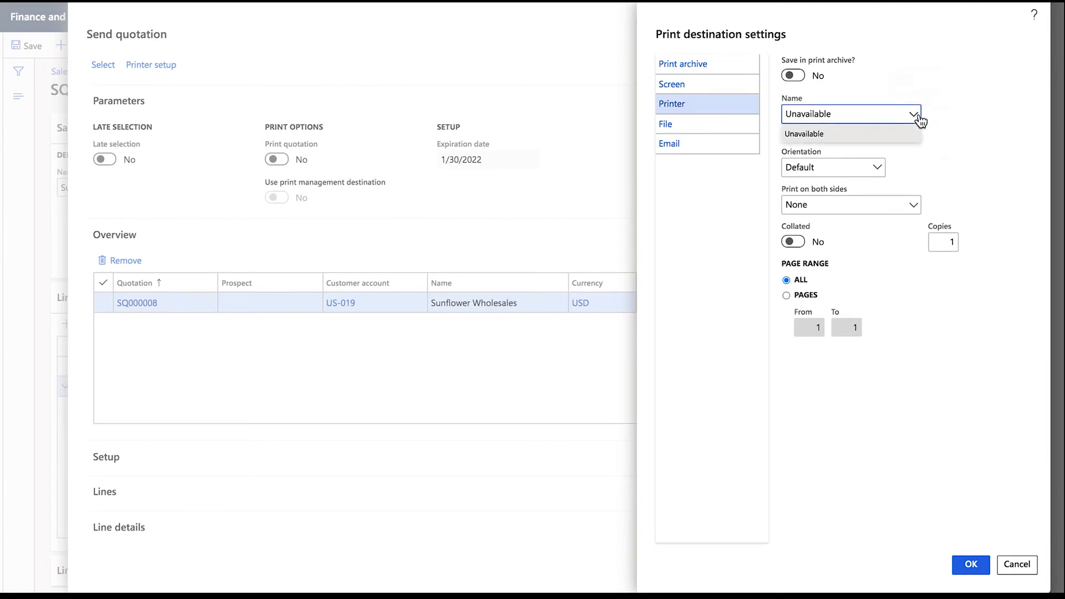
{"action": "left_click", "coordinate": [918, 117]}
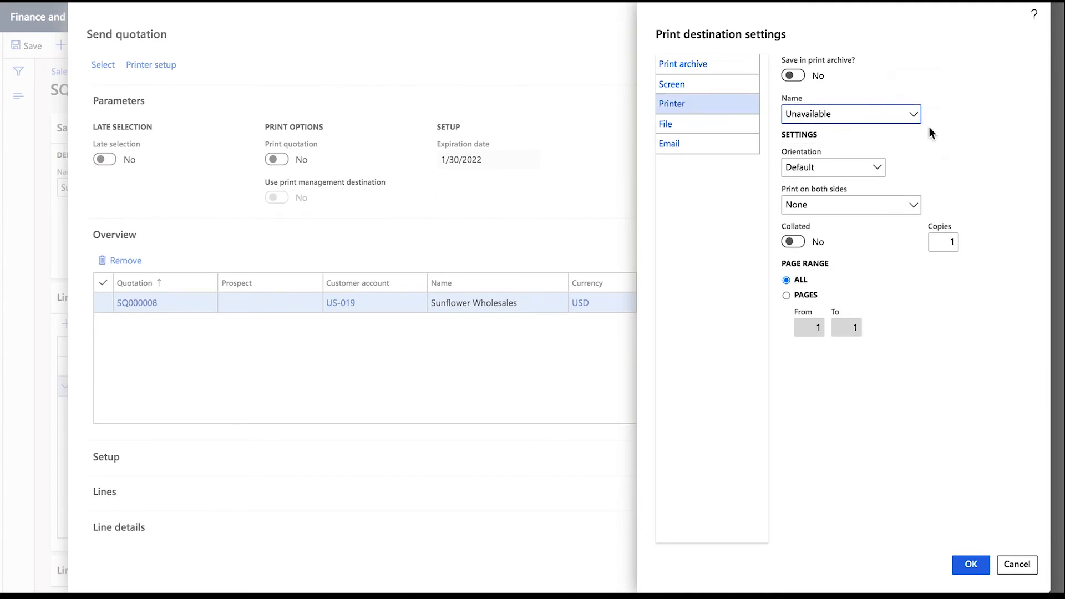
{"action": "left_click", "coordinate": [691, 128]}
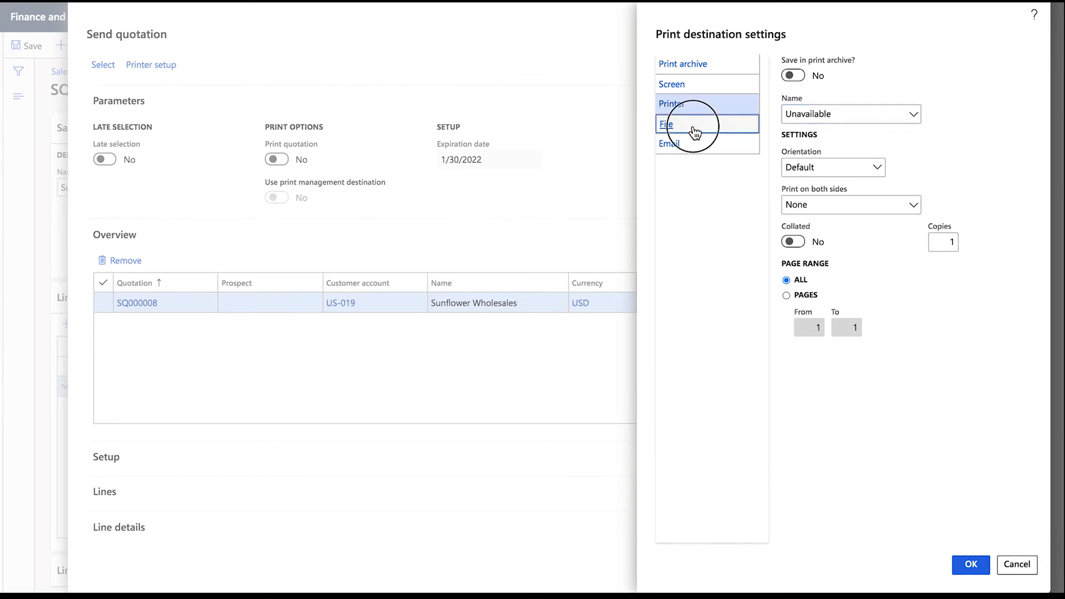
{"action": "left_click", "coordinate": [913, 152]}
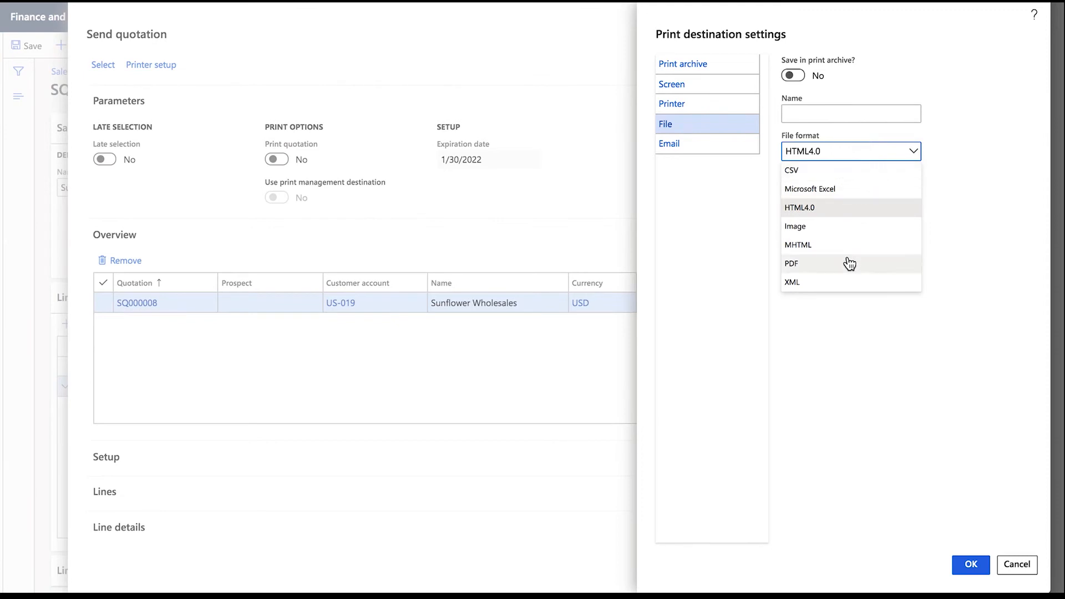
Choose Email as the print destination and assign the Business customer purpose as the To recipient.
{"action": "left_click", "coordinate": [735, 155]}
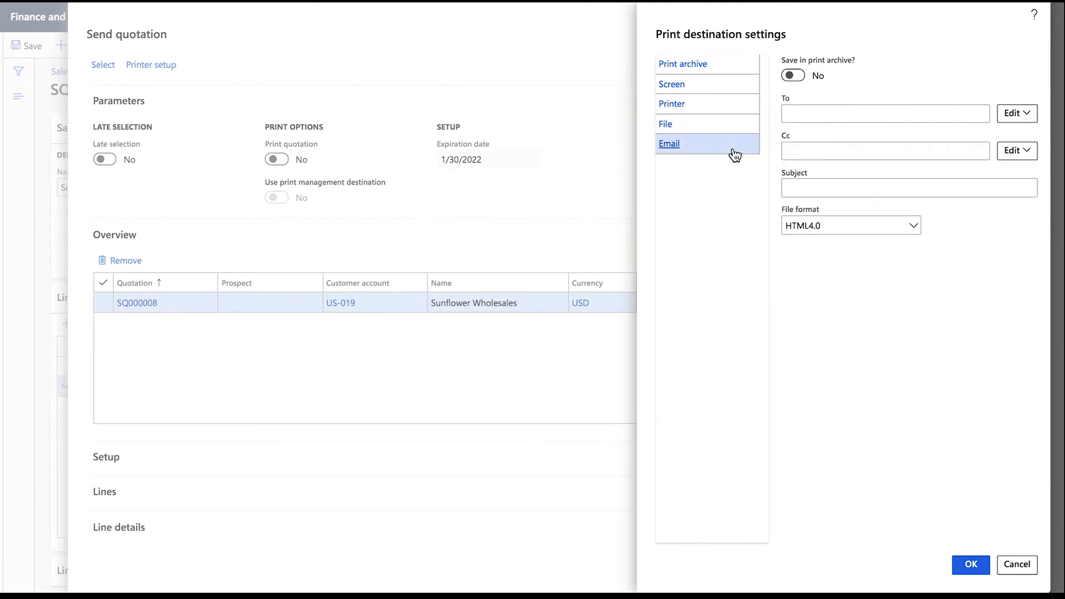
{"action": "left_click", "coordinate": [821, 113]}
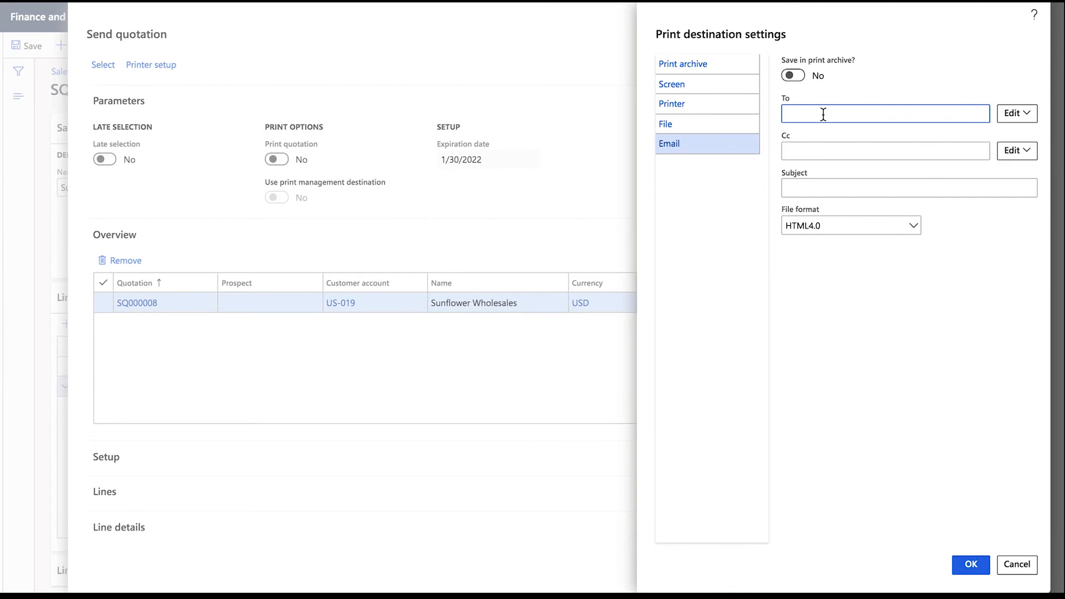
{"action": "left_click", "coordinate": [1028, 115]}
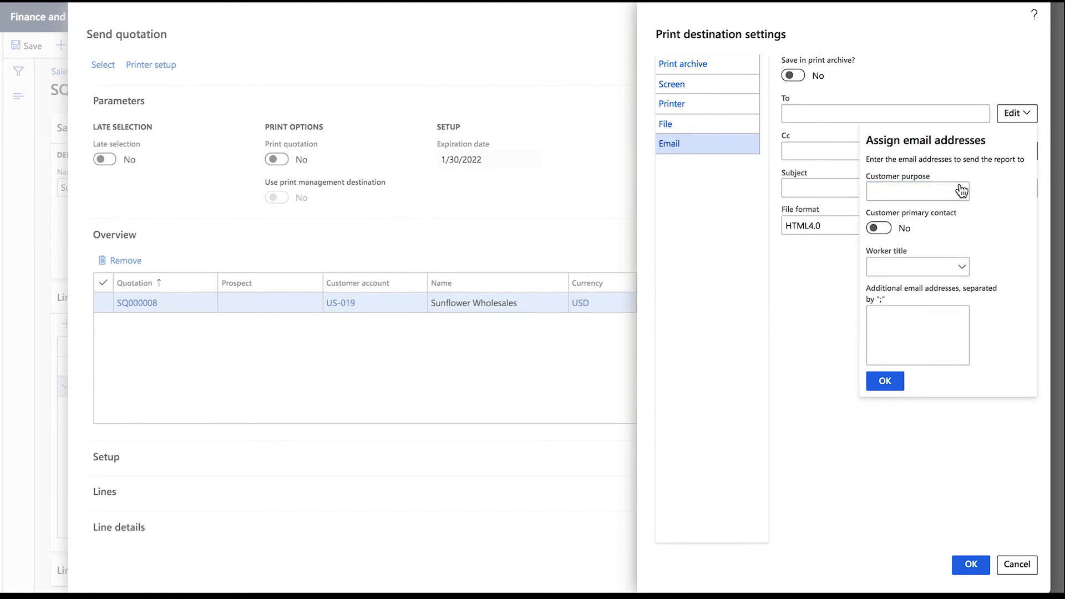
{"action": "left_click", "coordinate": [960, 190]}
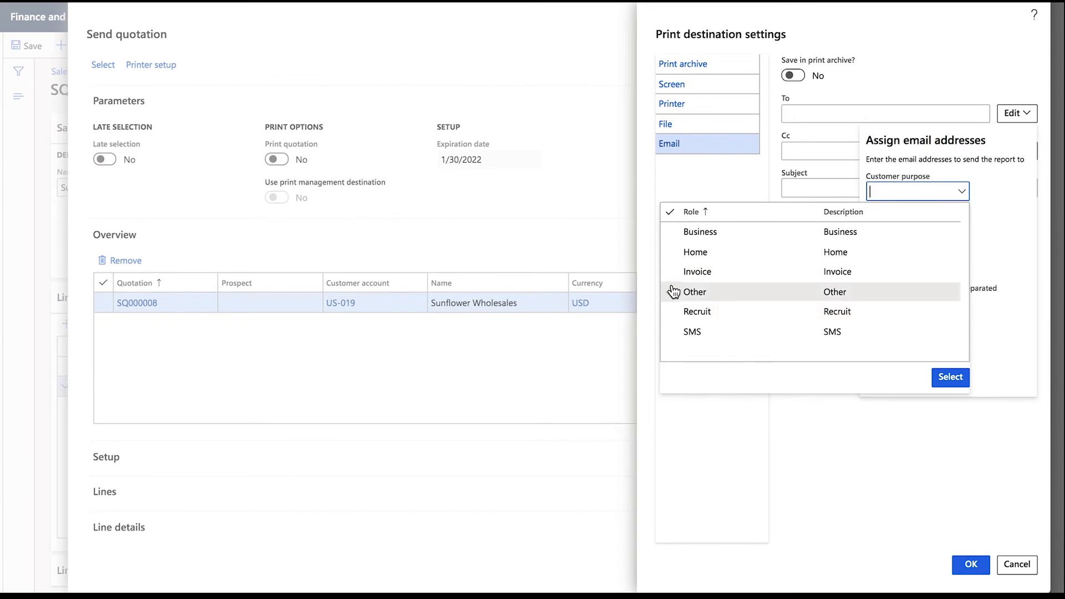
{"action": "left_click", "coordinate": [685, 232]}
{"action": "left_click", "coordinate": [943, 378]}
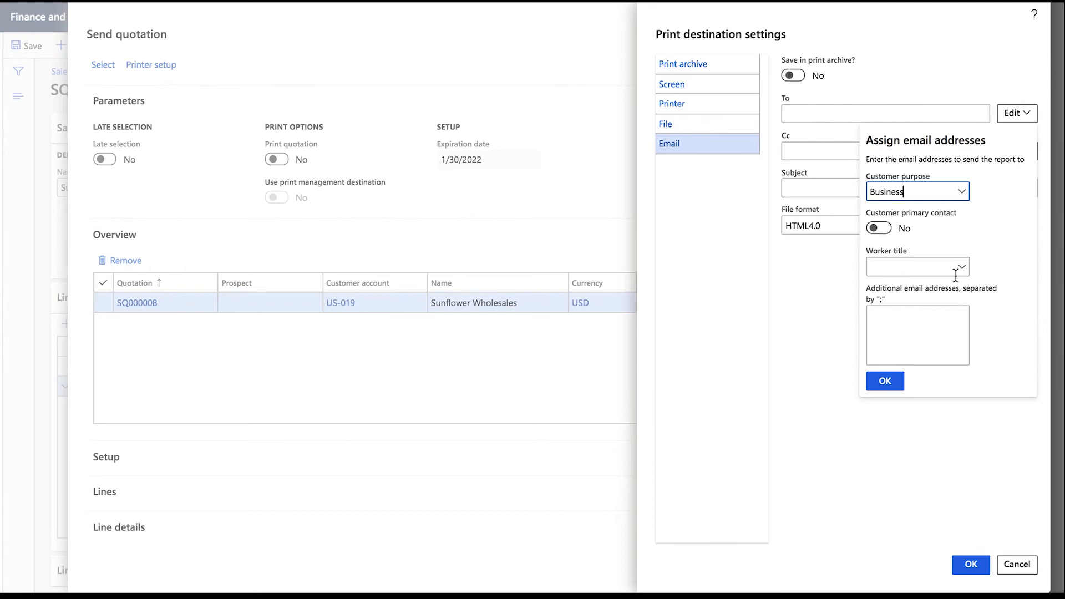
{"action": "key", "text": "Return"}
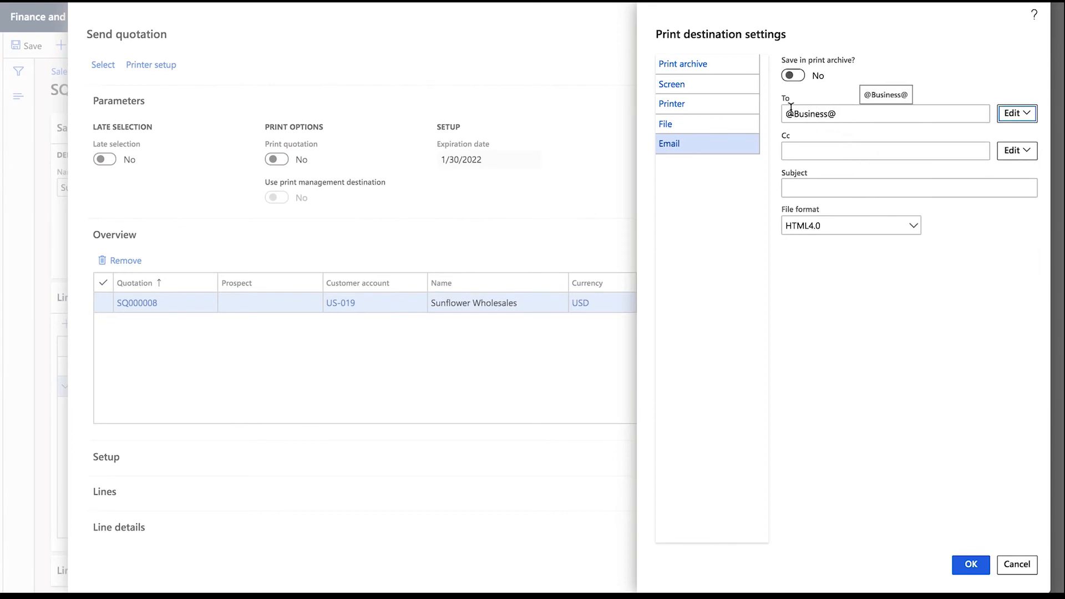
Clear the Business recipient from the To field of the email destination.
{"action": "left_click", "coordinate": [826, 115]}
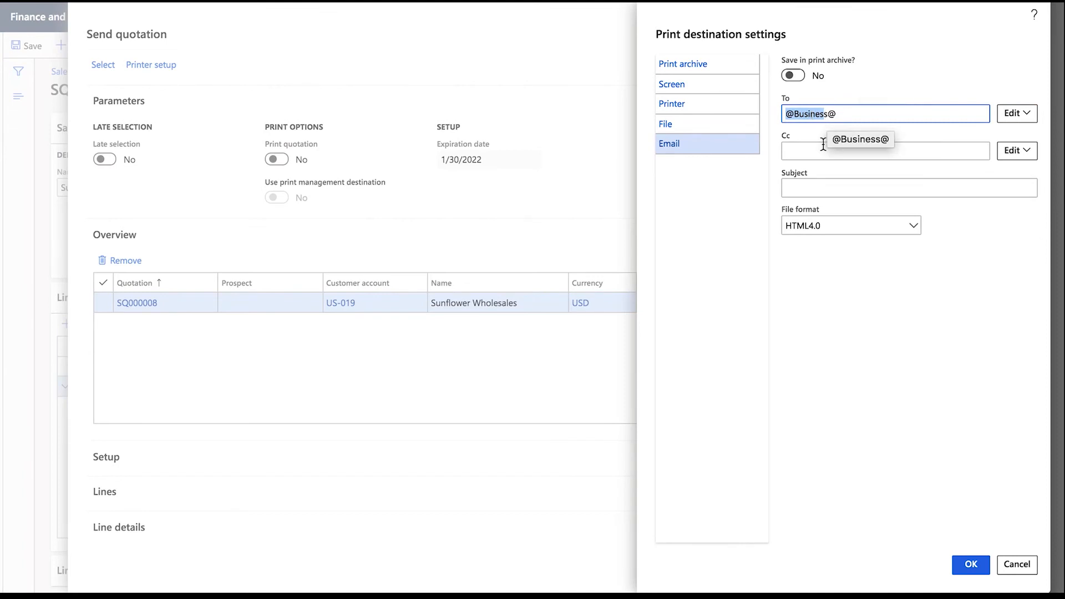
{"action": "left_click", "coordinate": [809, 115]}
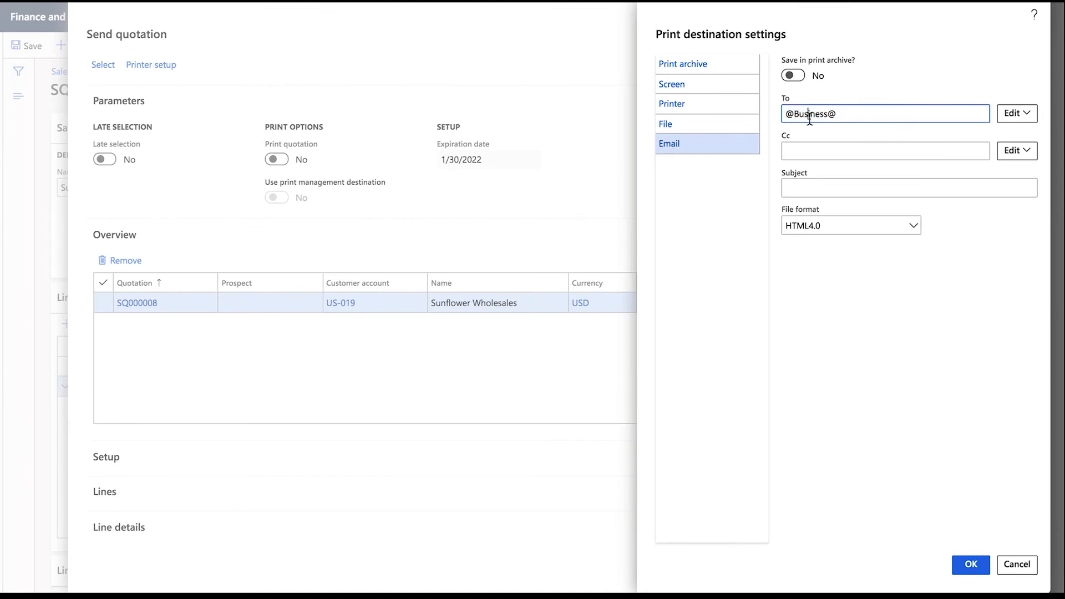
{"action": "double_click", "coordinate": [809, 116]}
{"action": "left_click", "coordinate": [857, 117]}
{"action": "key", "text": "BackSpace"}
{"action": "key", "text": "BackSpace"}
{"action": "key", "text": "BackSpace"}
{"action": "key", "text": "BackSpace"}
{"action": "key", "text": "BackSpace"}
{"action": "key", "text": "BackSpace"}
{"action": "key", "text": "BackSpace"}
{"action": "key", "text": "BackSpace"}
{"action": "key", "text": "BackSpace"}
{"action": "key", "text": "BackSpace"}
{"action": "left_click", "coordinate": [715, 219]}
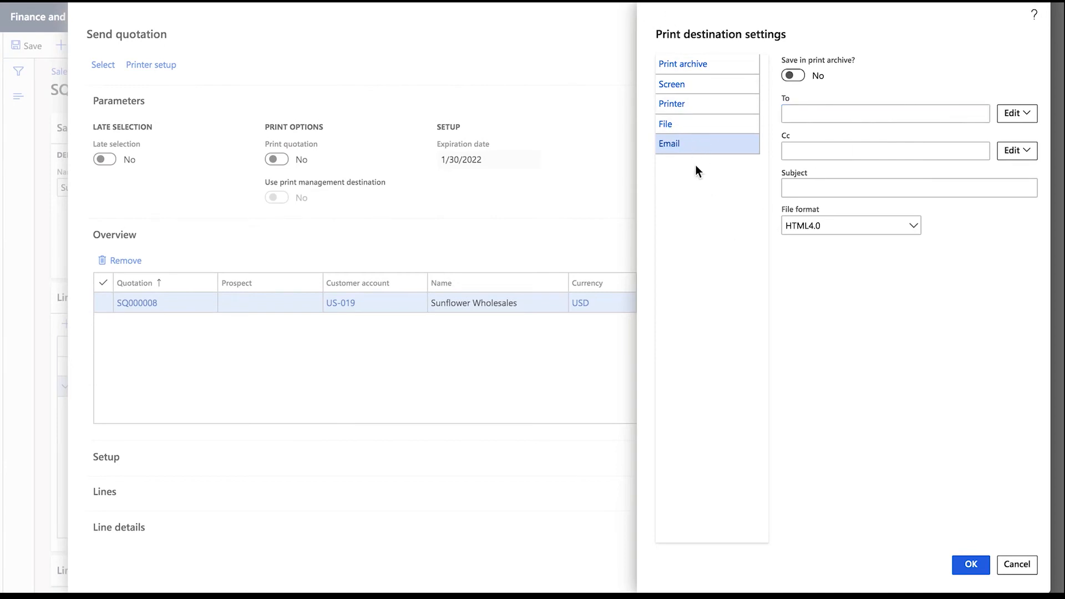
Choose Screen as the print destination and enable Print quotation for the send run.
{"action": "left_click", "coordinate": [706, 89]}
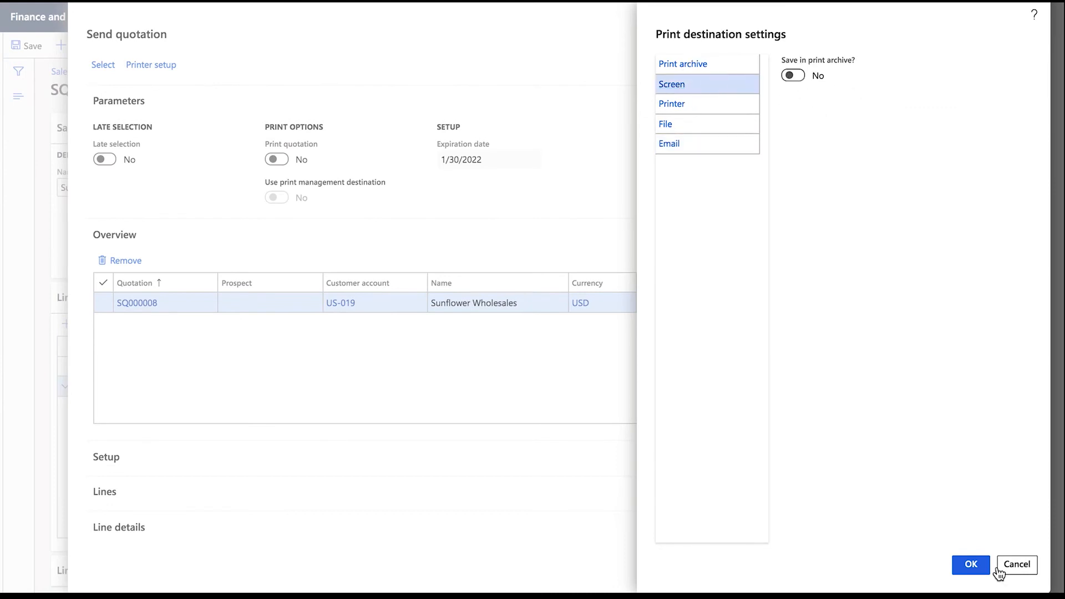
{"action": "left_click", "coordinate": [971, 565]}
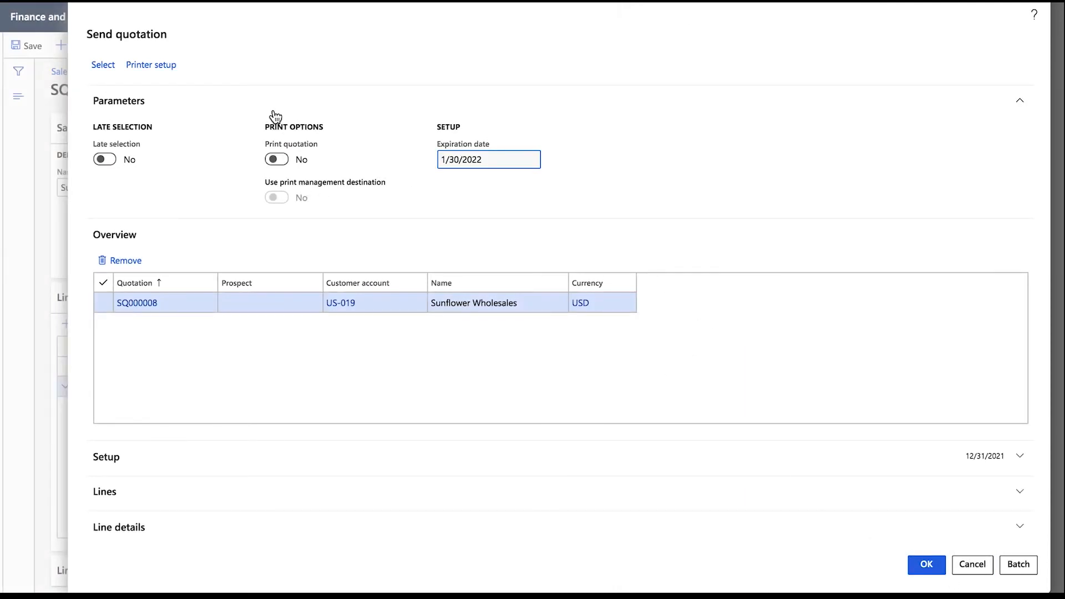
{"action": "left_click", "coordinate": [279, 159]}
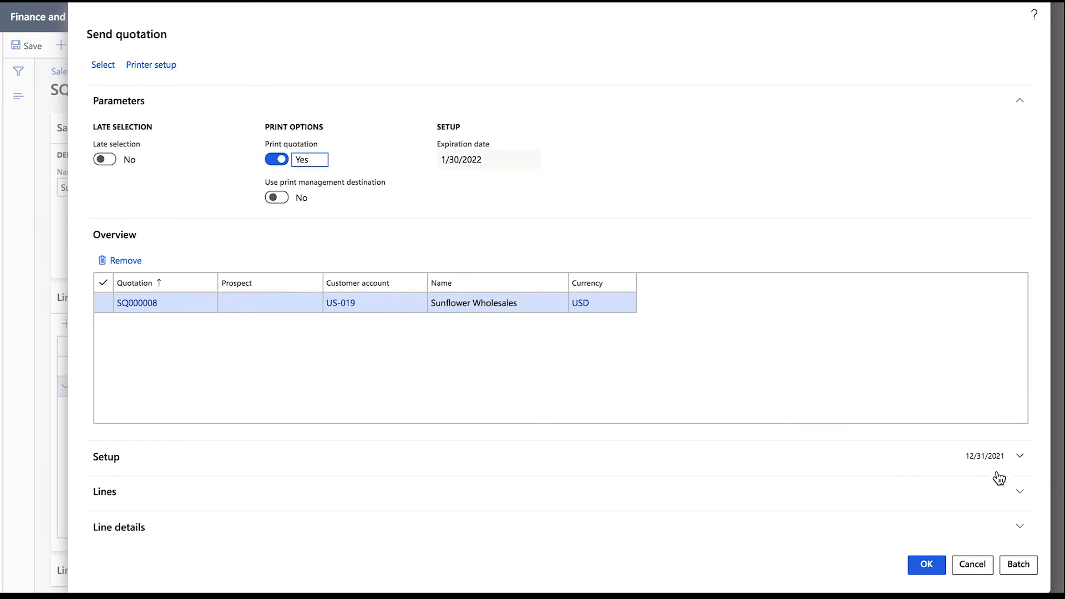
Review the lines and date of update in the Send quotation dialog, and send the quotation.
{"action": "left_click", "coordinate": [1019, 494]}
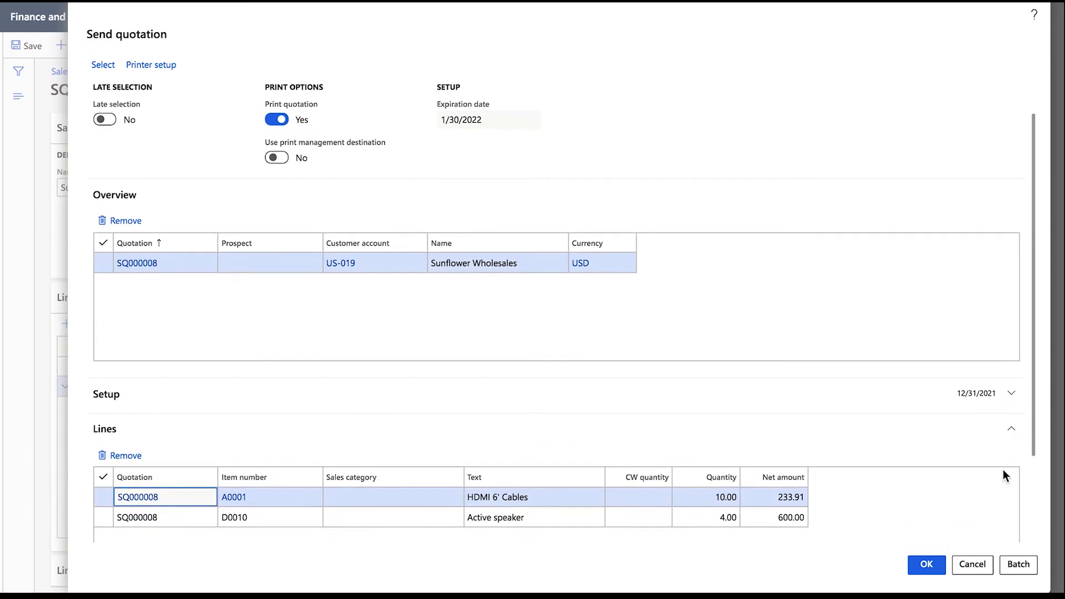
{"action": "scroll", "coordinate": [1003, 469], "scroll_direction": "down", "scroll_amount": 2}
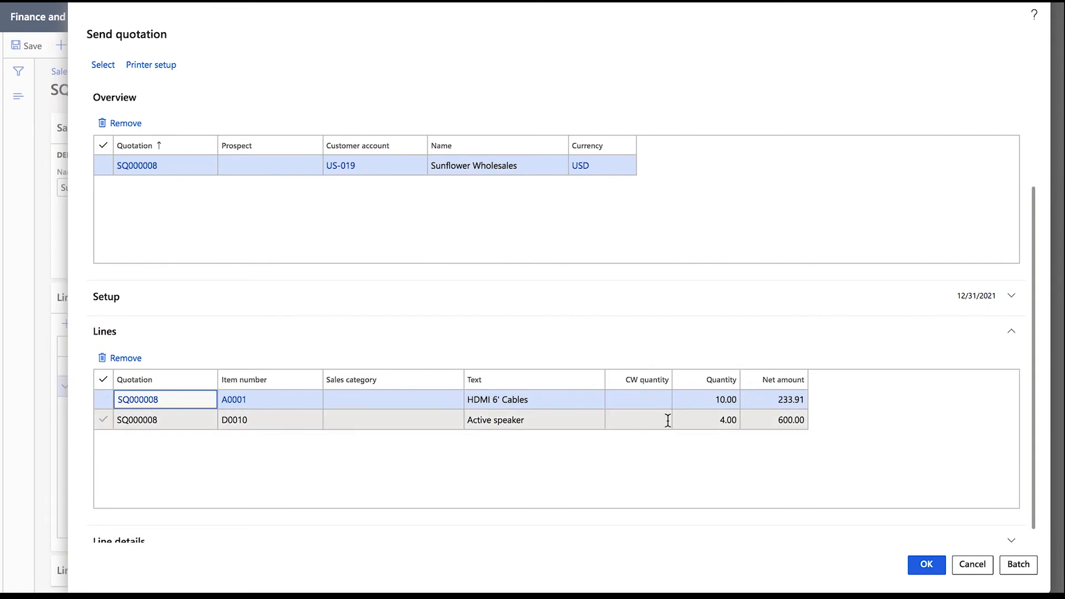
{"action": "left_click", "coordinate": [1011, 295]}
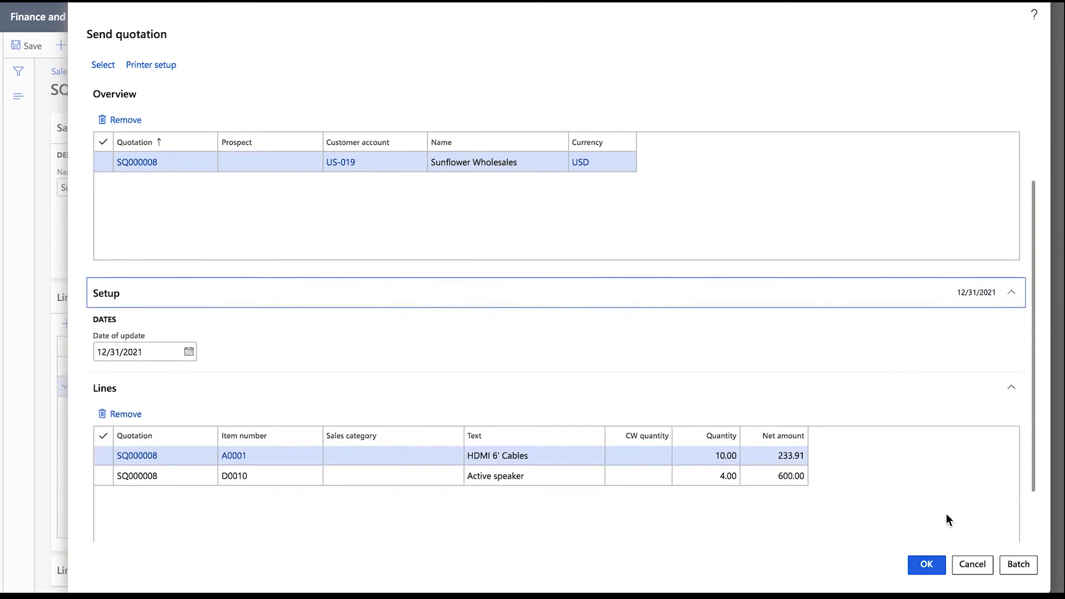
{"action": "left_click", "coordinate": [932, 563]}
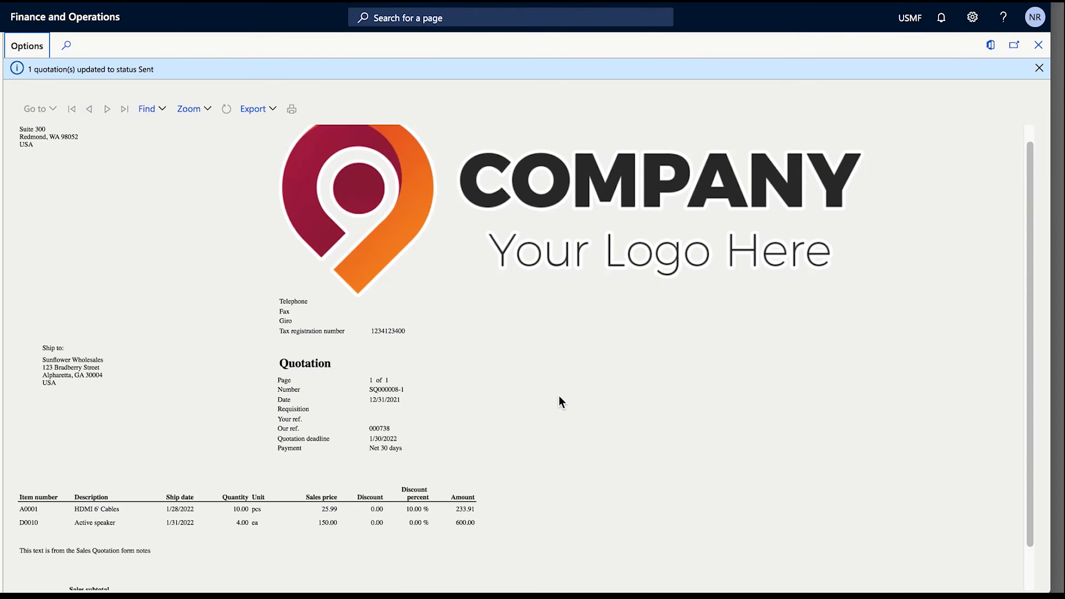
Examine the printed quotation's header details, item lines, charges and totals.
{"action": "scroll", "coordinate": [558, 395], "scroll_direction": "up", "scroll_amount": 1}
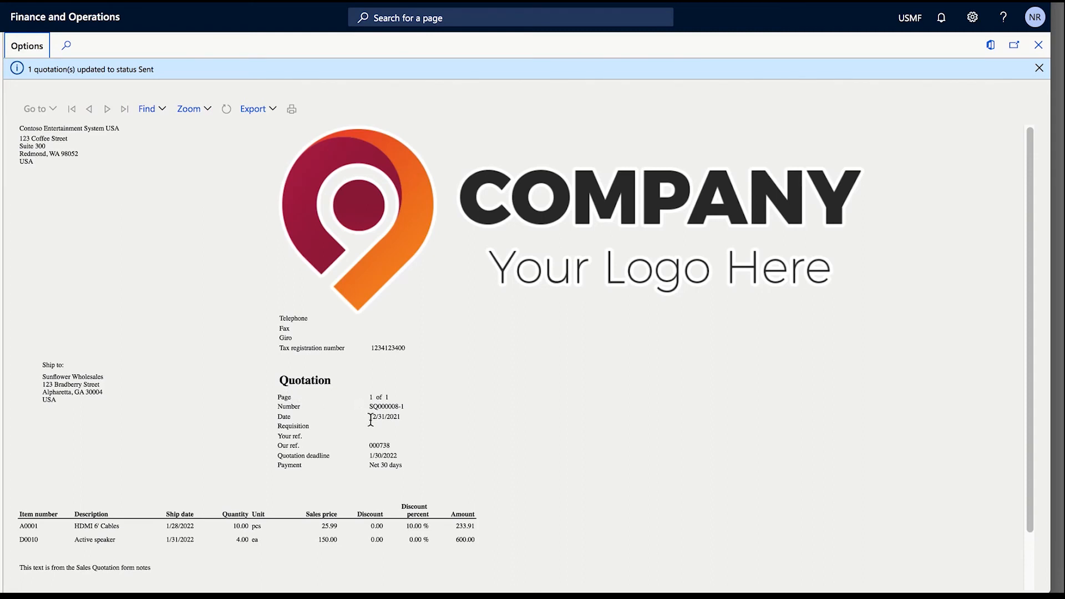
{"action": "scroll", "coordinate": [355, 471], "scroll_direction": "down", "scroll_amount": 1}
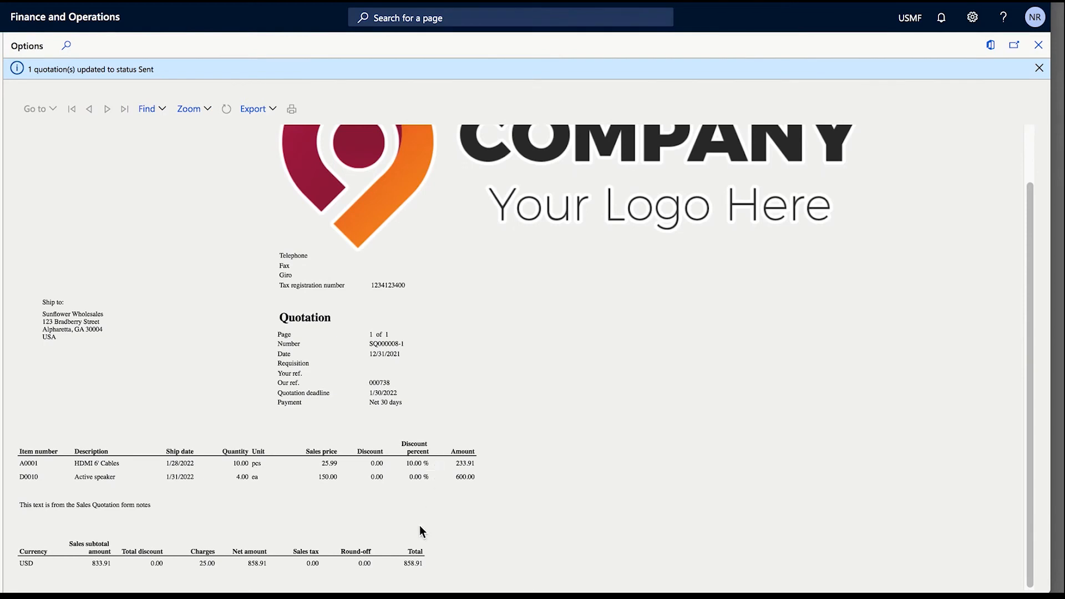
{"action": "left_click_drag", "start_coordinate": [198, 564], "coordinate": [218, 566]}
{"action": "left_click", "coordinate": [218, 573]}
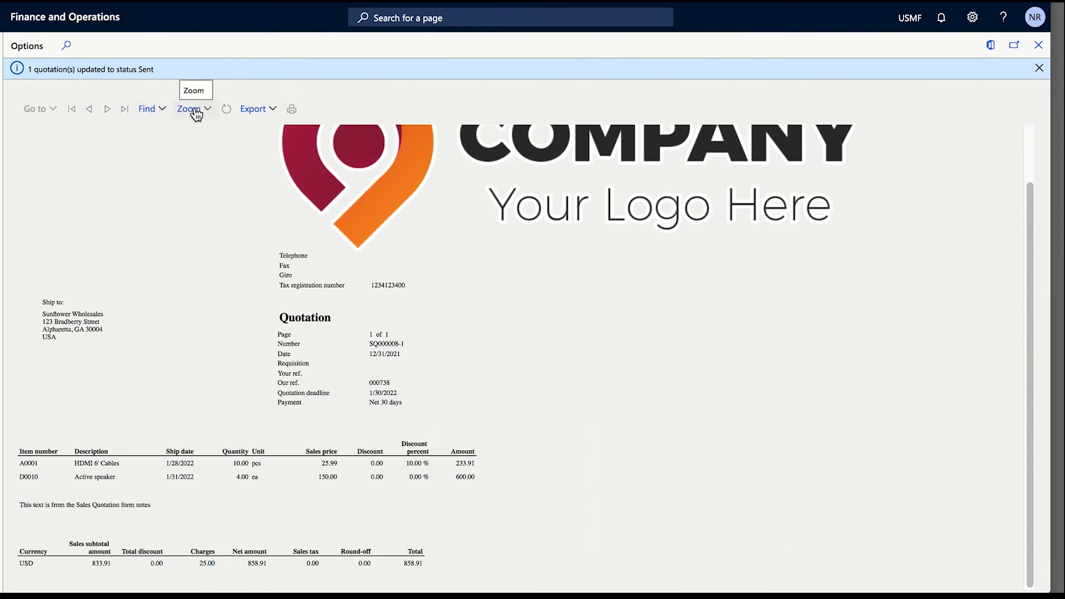
Export the printed quotation to PDF, and review the downloaded file's item lines and totals.
{"action": "left_click", "coordinate": [257, 110]}
{"action": "left_click", "coordinate": [253, 130]}
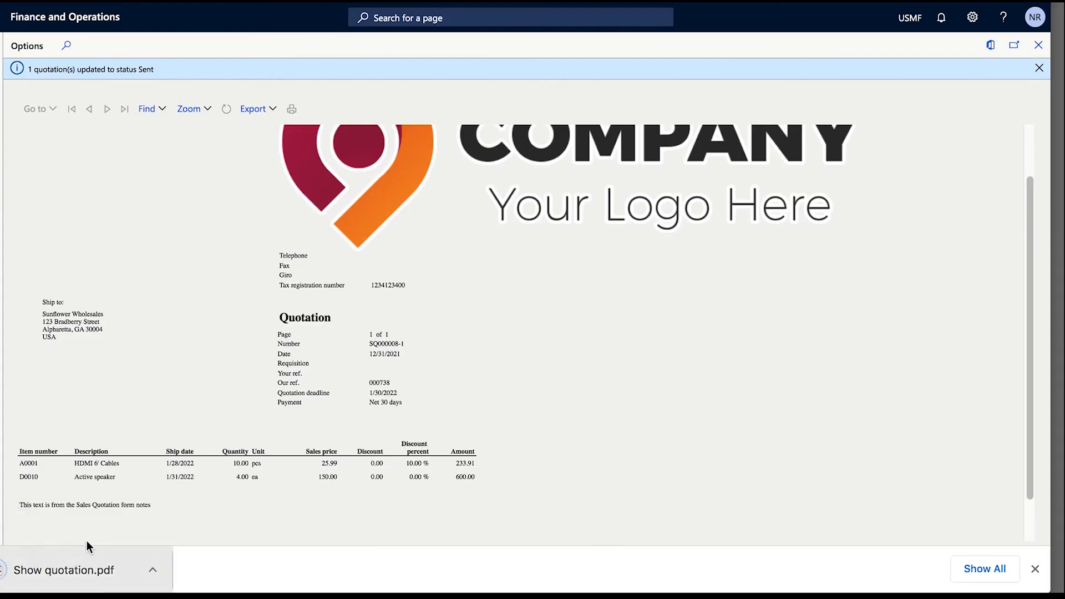
{"action": "left_click", "coordinate": [58, 565]}
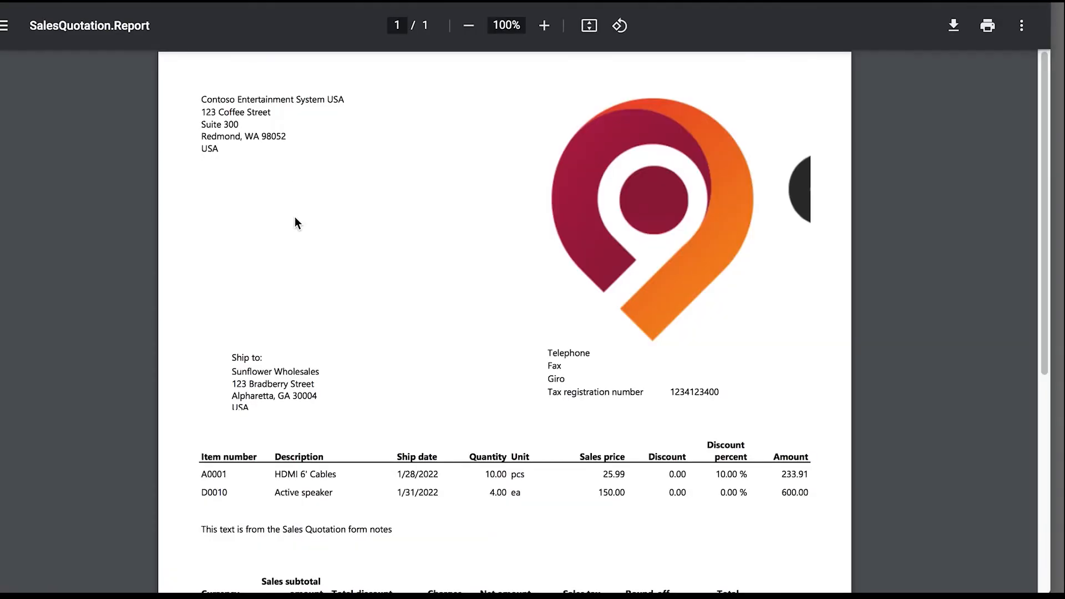
{"action": "scroll", "coordinate": [294, 222], "scroll_direction": "down", "scroll_amount": 6}
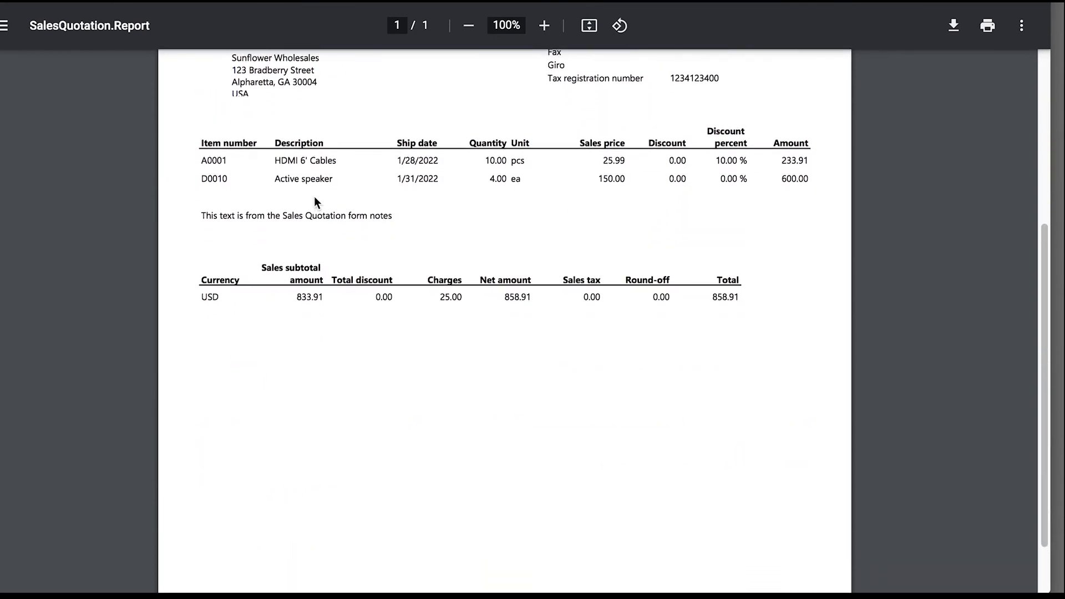
{"action": "scroll", "coordinate": [314, 195], "scroll_direction": "up", "scroll_amount": 6}
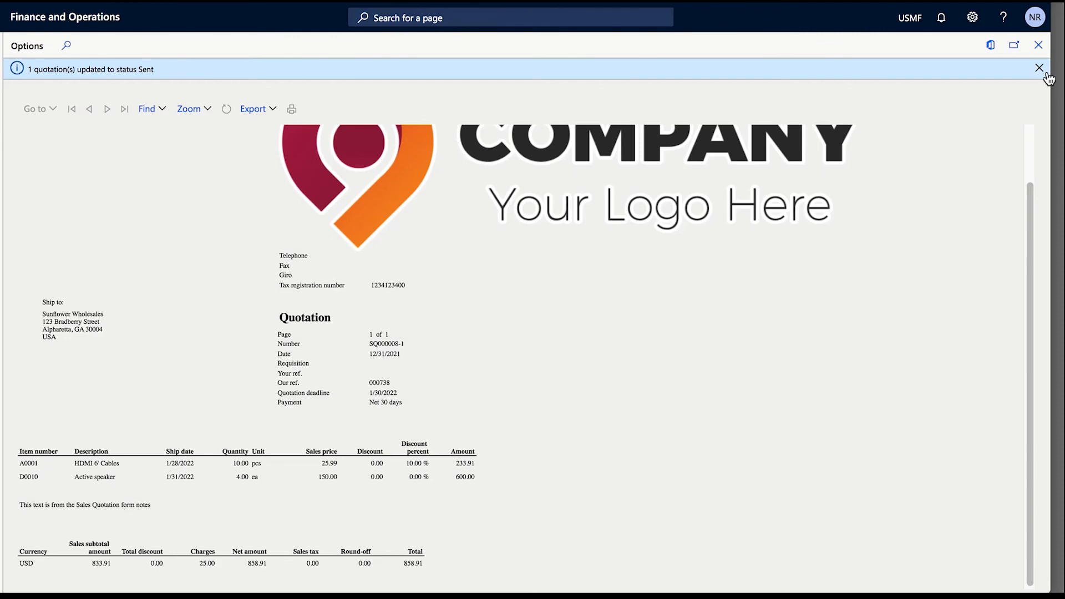
{"action": "left_click", "coordinate": [1040, 69]}
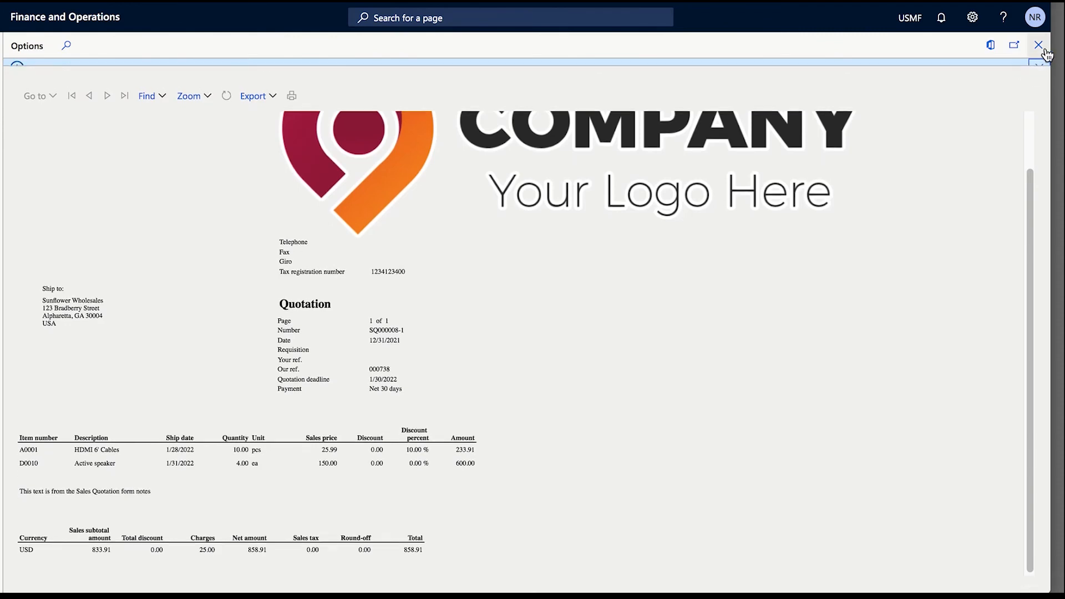
{"action": "left_click", "coordinate": [1038, 45]}
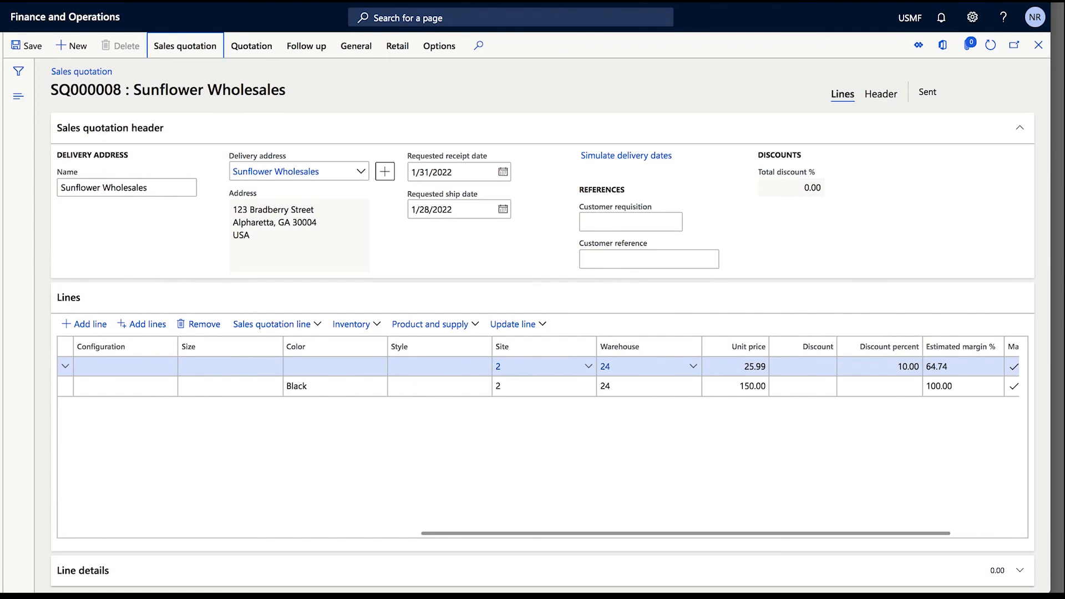
Check the unit price and discount percent on the first quotation line.
{"action": "left_click", "coordinate": [727, 368]}
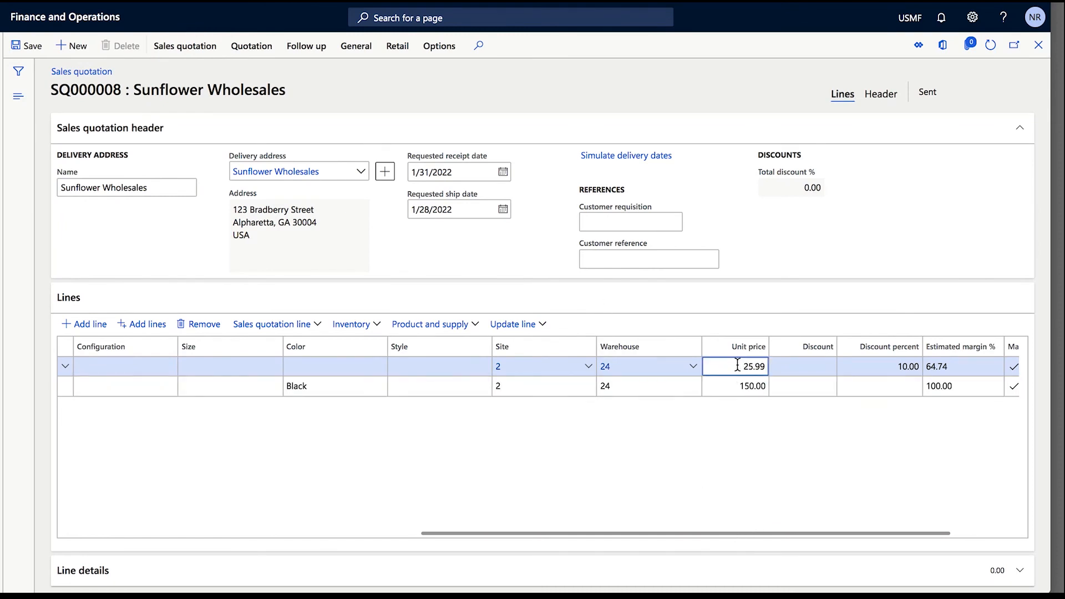
{"action": "left_click", "coordinate": [889, 366]}
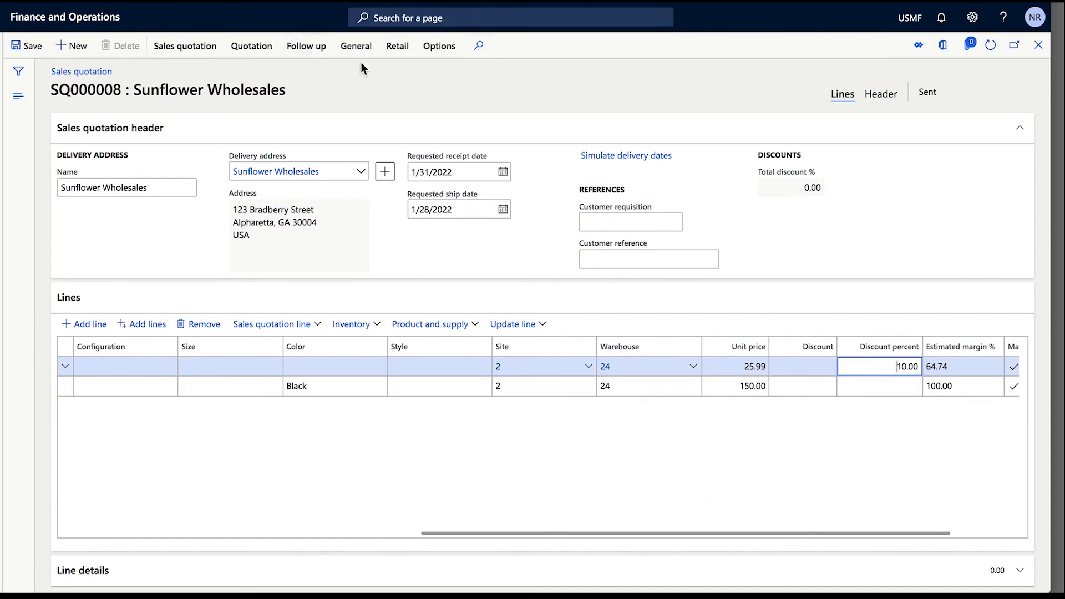
{"action": "left_click", "coordinate": [391, 76]}
Start confirming the quotation as a follow-up and enable Print confirmation.
{"action": "left_click", "coordinate": [296, 50]}
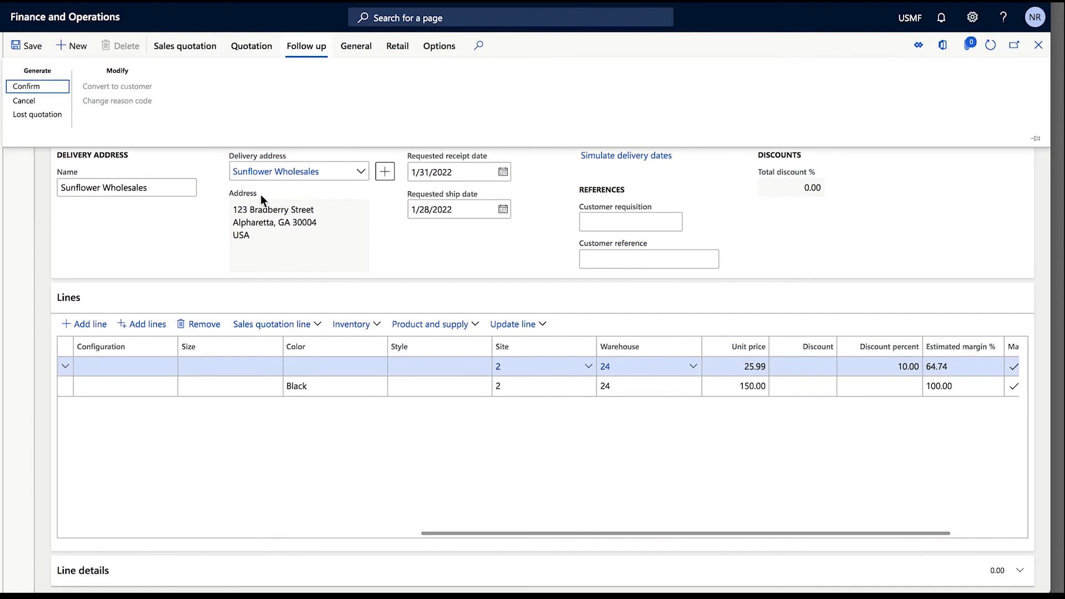
{"action": "left_click", "coordinate": [301, 49]}
{"action": "left_click", "coordinate": [302, 49]}
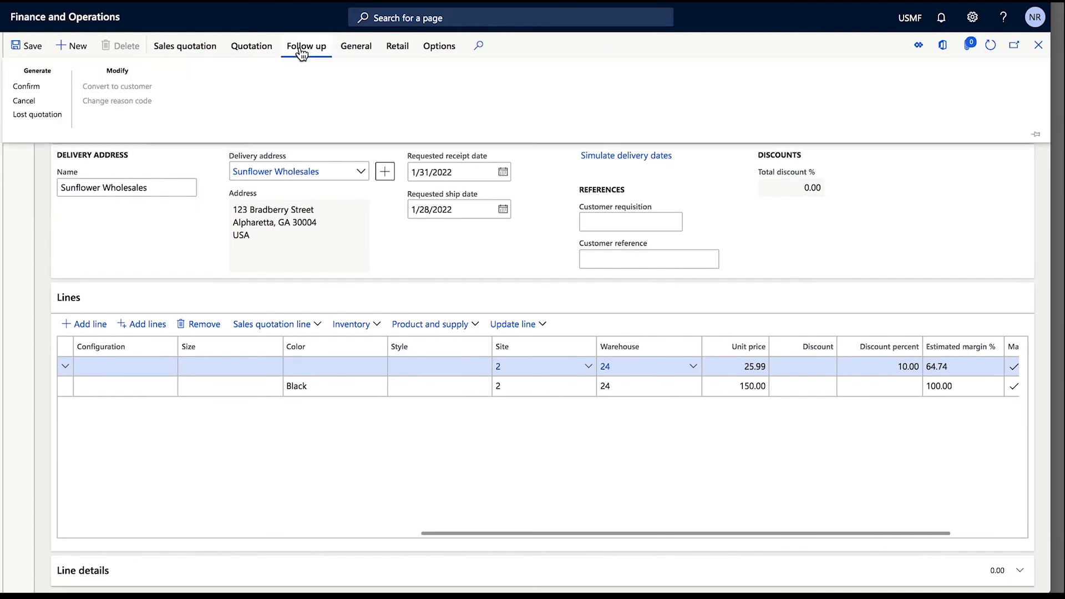
{"action": "left_click", "coordinate": [27, 87]}
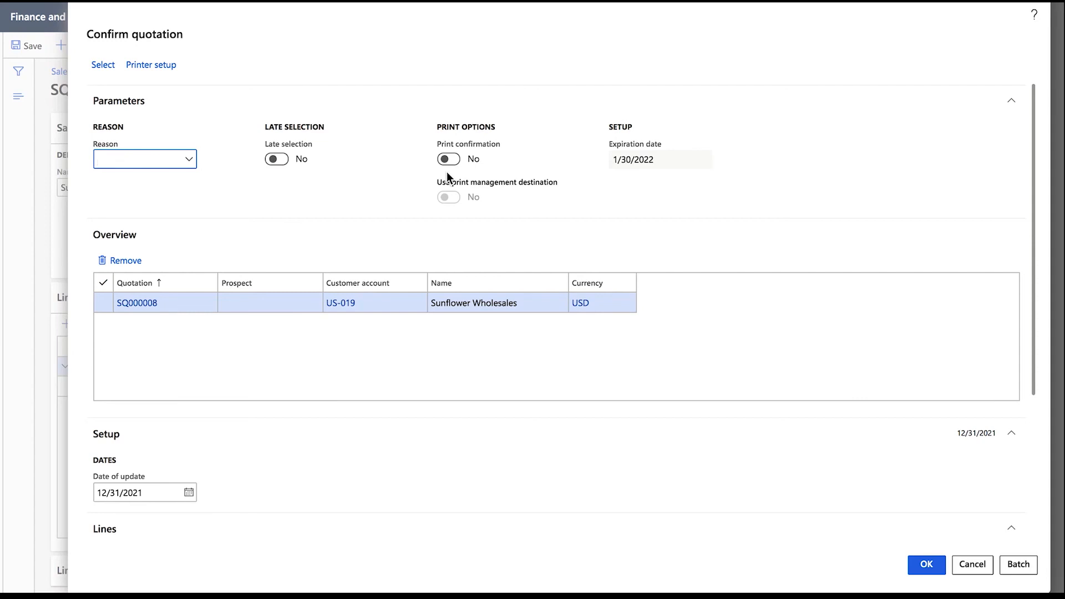
{"action": "left_click", "coordinate": [445, 160]}
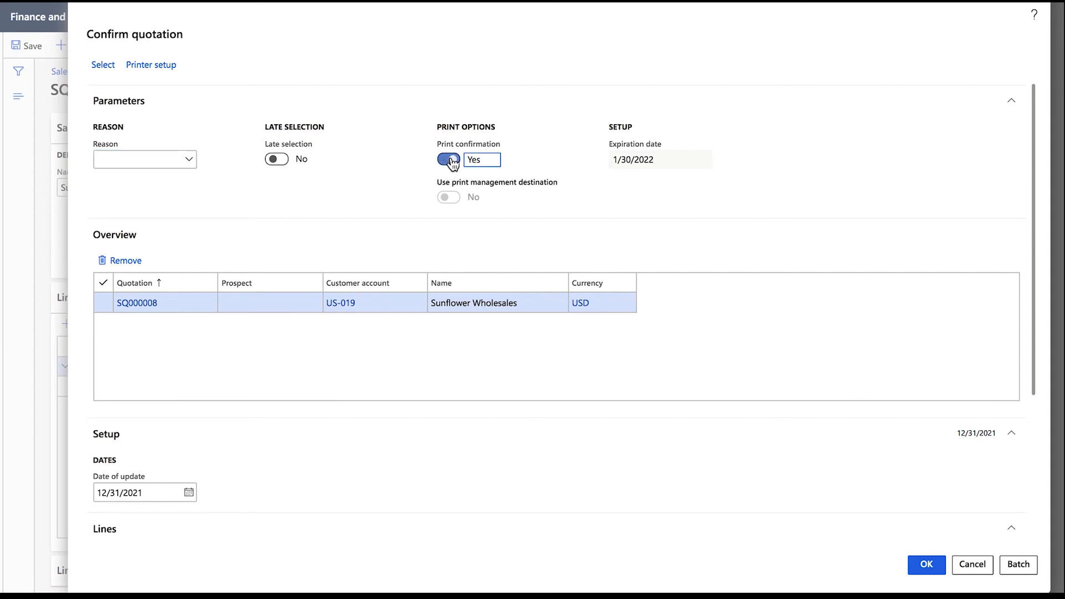
Check the printer setup for the confirmation and confirm the quotation.
{"action": "left_click", "coordinate": [387, 192]}
{"action": "left_click", "coordinate": [169, 65]}
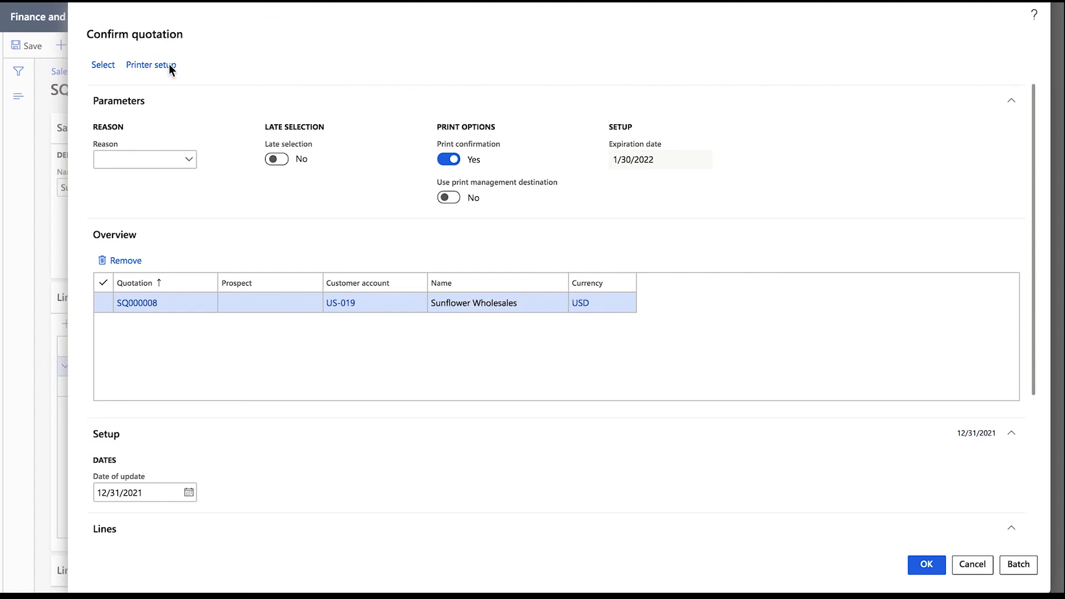
{"action": "left_click", "coordinate": [972, 565]}
{"action": "left_click", "coordinate": [932, 564]}
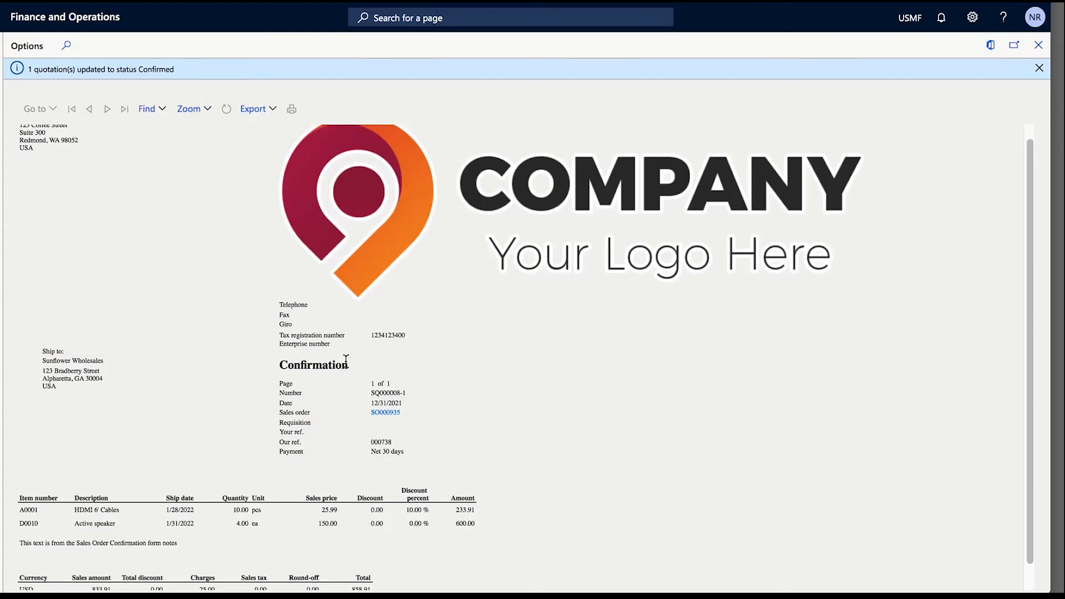
Examine the printed confirmation's heading, sales order reference, item lines and totals, and close the report.
{"action": "left_click_drag", "start_coordinate": [346, 360], "coordinate": [288, 364]}
{"action": "scroll", "coordinate": [378, 358], "scroll_direction": "down", "scroll_amount": 1}
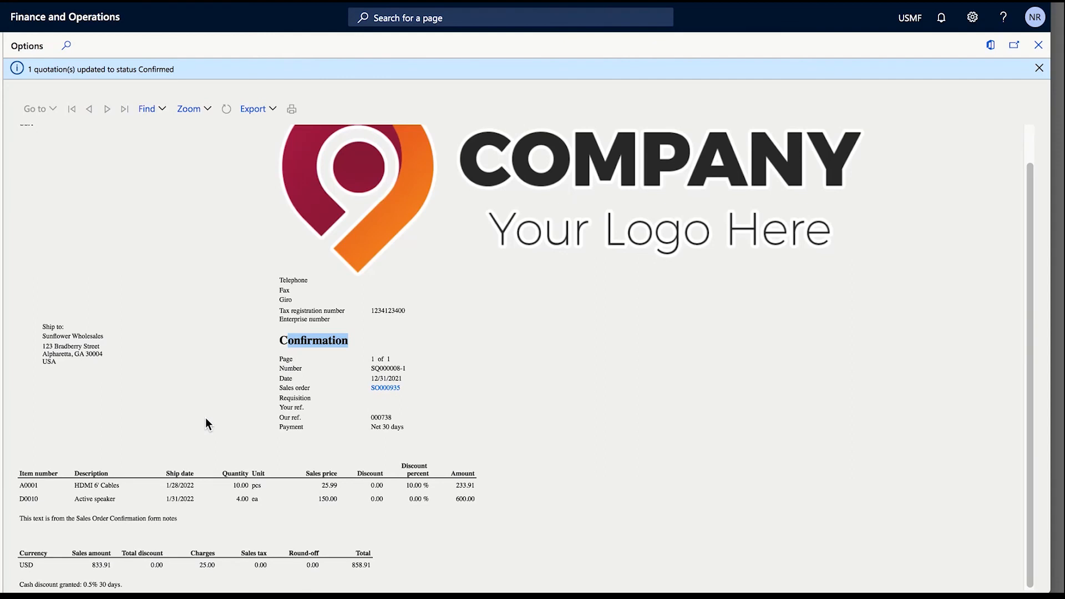
{"action": "scroll", "coordinate": [183, 399], "scroll_direction": "up", "scroll_amount": 1}
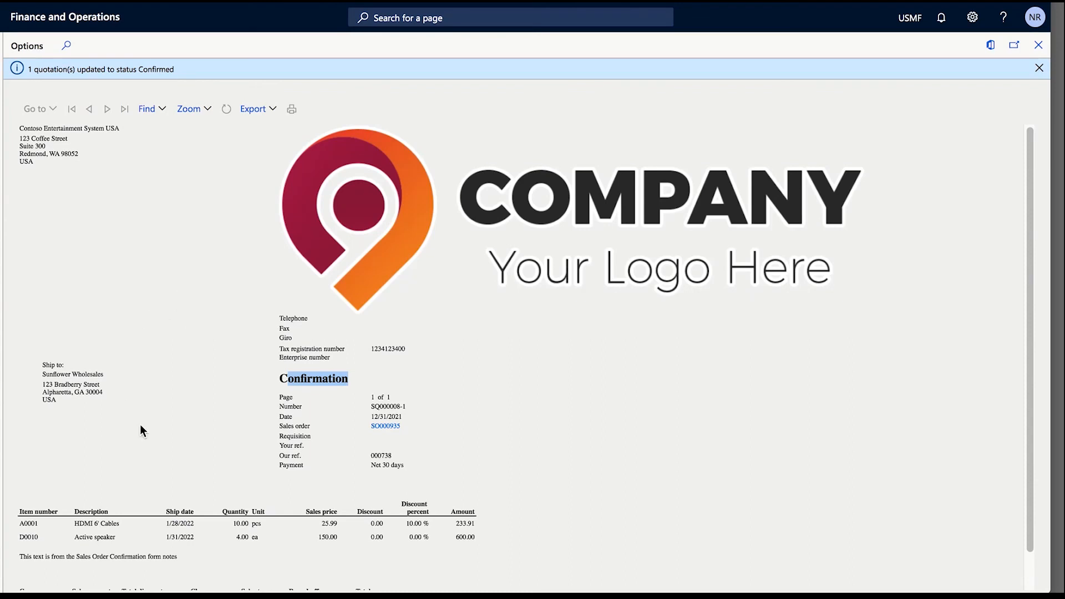
{"action": "scroll", "coordinate": [183, 396], "scroll_direction": "down", "scroll_amount": 1}
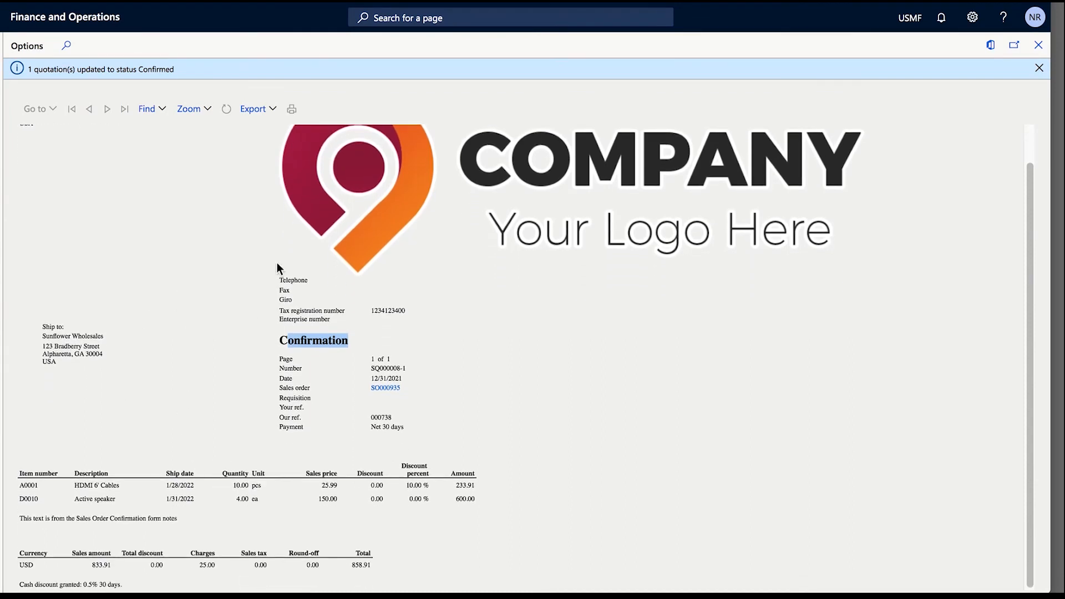
{"action": "left_click", "coordinate": [1039, 71]}
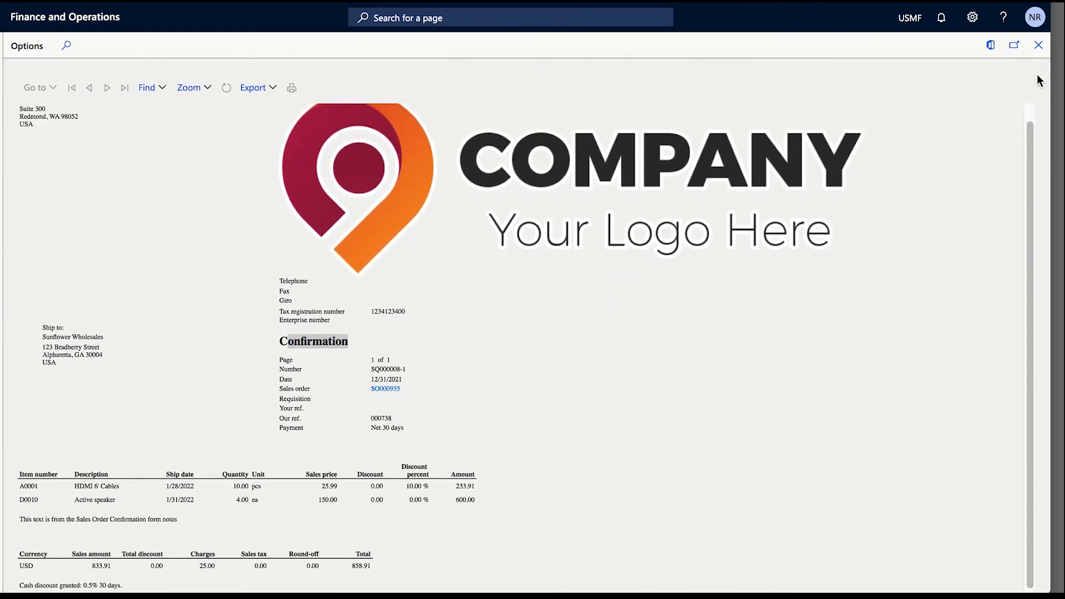
{"action": "left_click", "coordinate": [1038, 45]}
Refresh the confirmed quotation record and collapse the expanded command area above it.
{"action": "left_click_drag", "start_coordinate": [917, 182], "coordinate": [943, 182]}
{"action": "left_click", "coordinate": [1036, 141]}
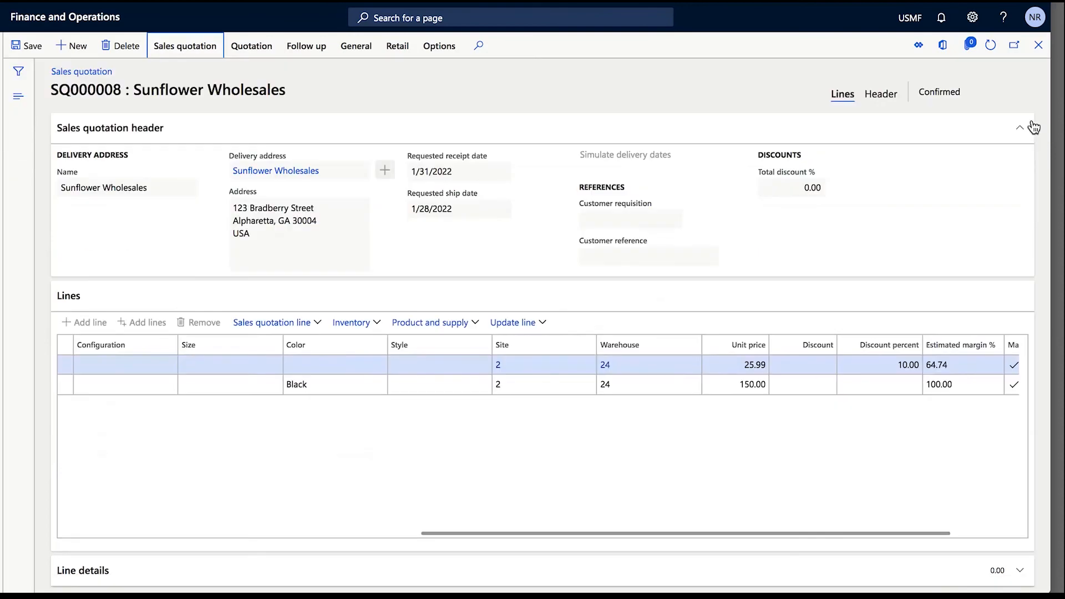
{"action": "left_click", "coordinate": [991, 47]}
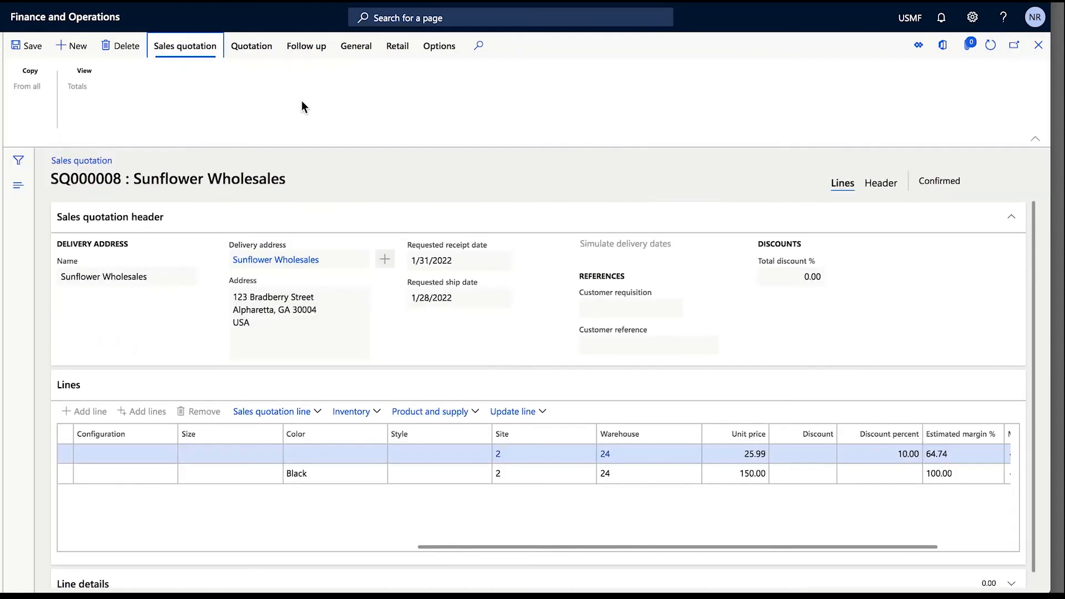
{"action": "left_click", "coordinate": [1035, 138]}
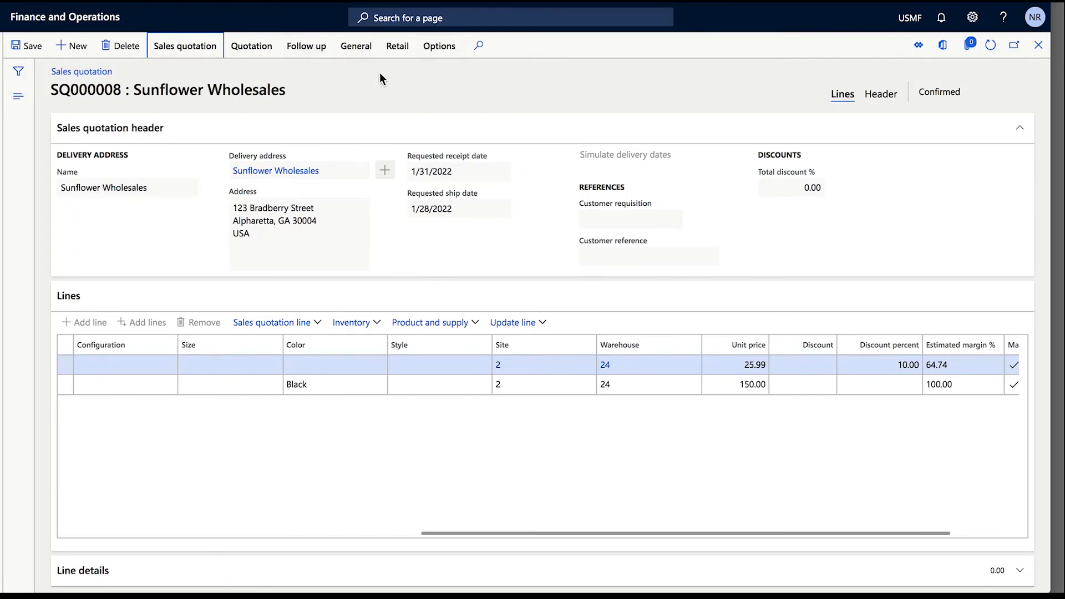
Locate the quotation's related sales orders command, and view the sales order reference in the header's General section.
{"action": "left_click", "coordinate": [355, 55]}
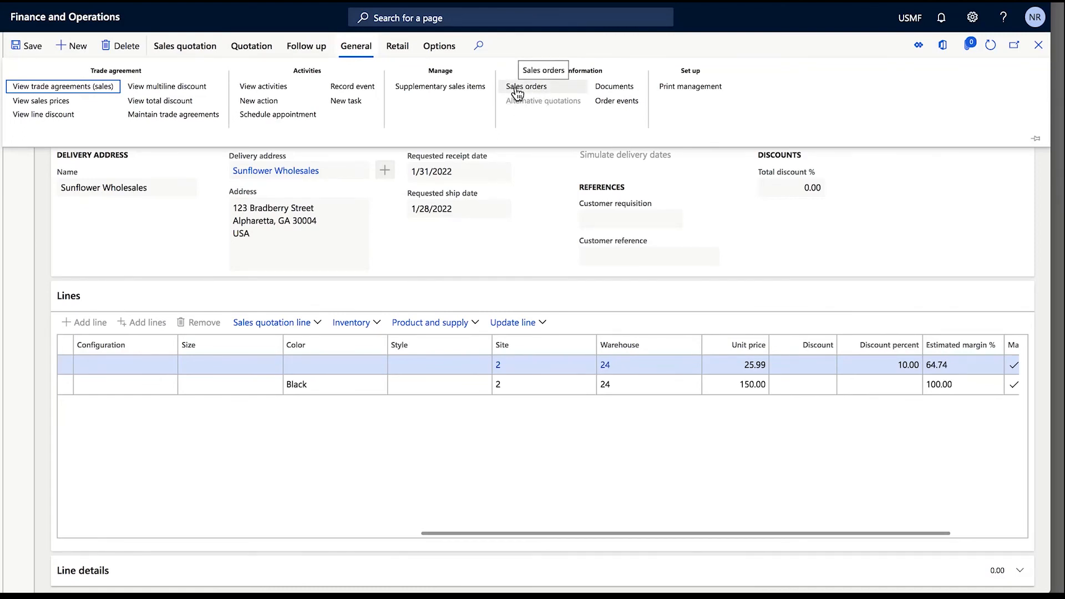
{"action": "left_click", "coordinate": [888, 93]}
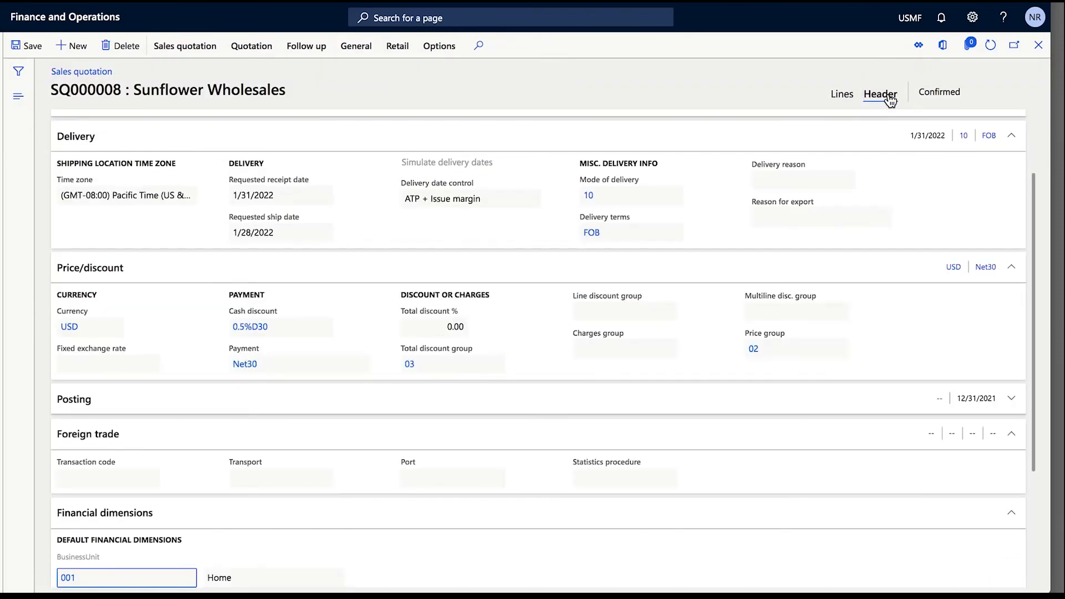
{"action": "scroll", "coordinate": [850, 250], "scroll_direction": "up", "scroll_amount": 2}
{"action": "left_click", "coordinate": [1016, 131]}
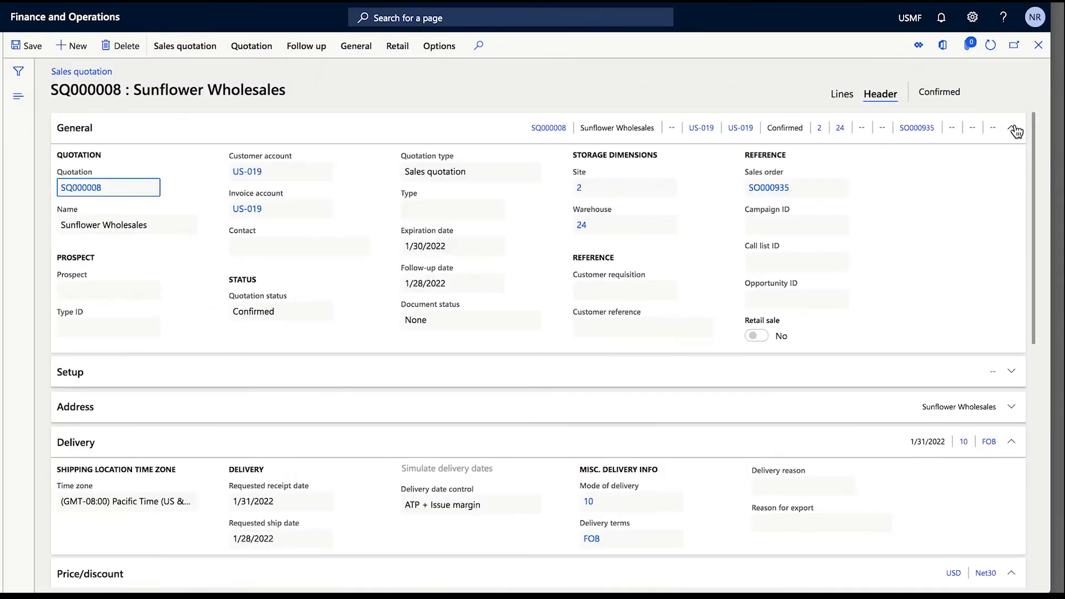